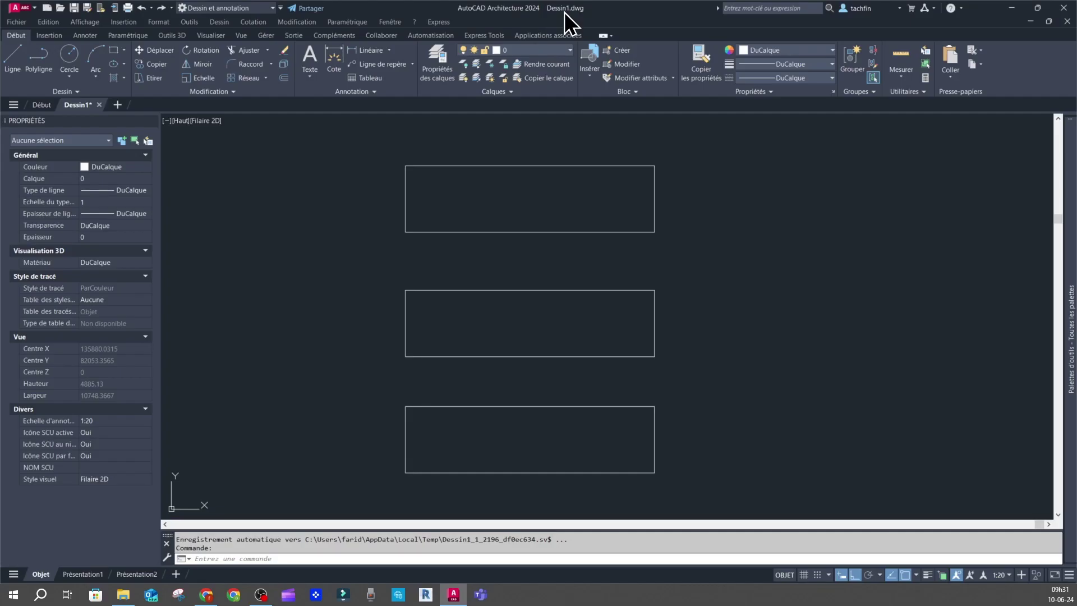
- Switch from the drawing to the Chrome help page on AutoCAD 2022 annotative styles and objects
click(453, 598)
click(452, 596)
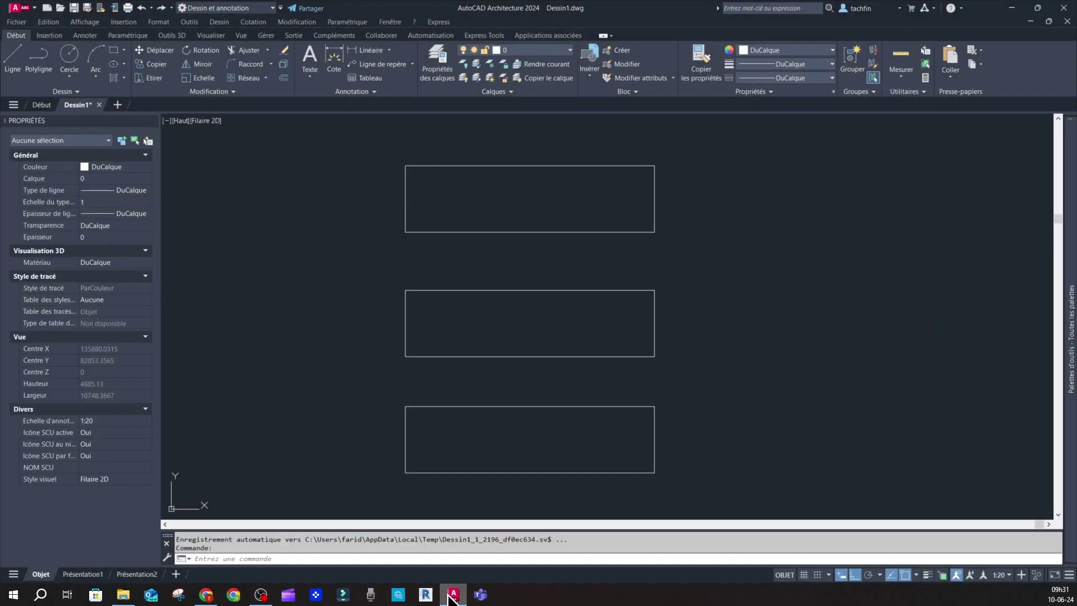
click(206, 596)
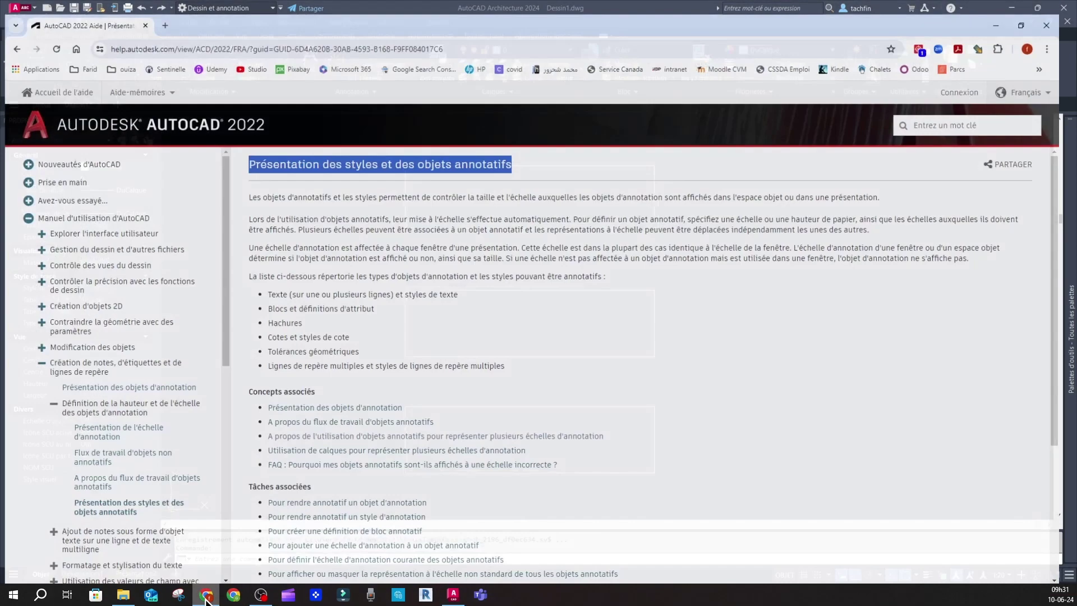
- Scroll through the annotative object types on the help page, then minimize the browser
click(351, 186)
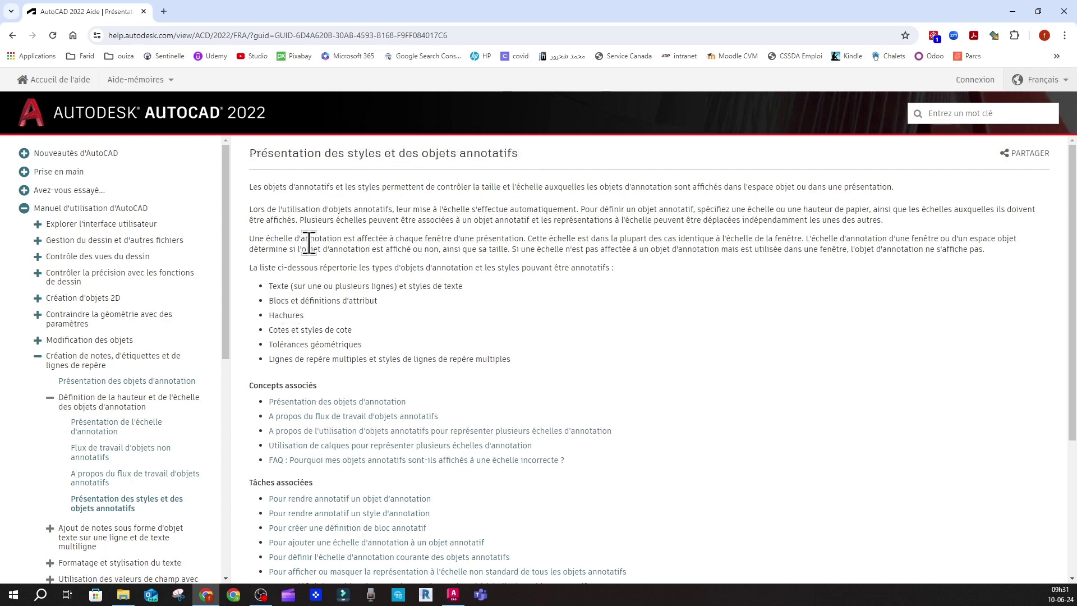
scroll(342, 295, down, 2)
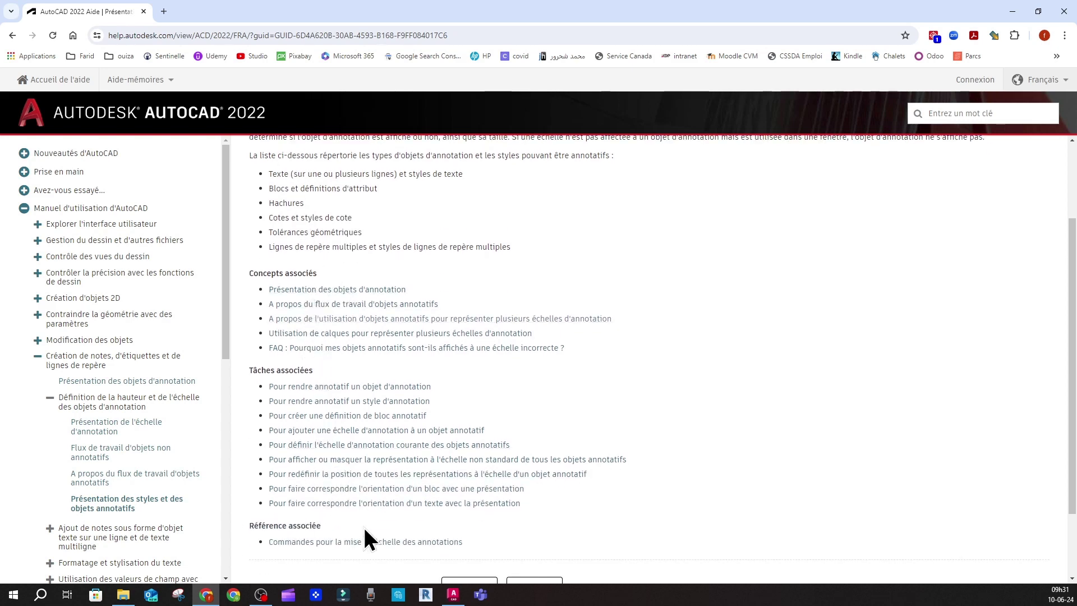
scroll(363, 526, up, 2)
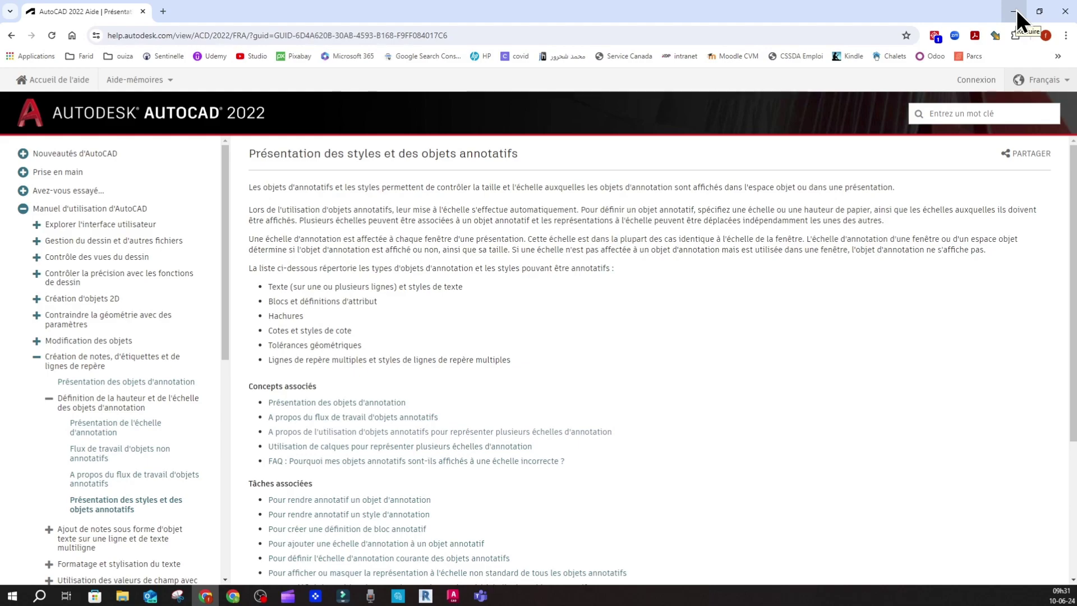
click(1017, 9)
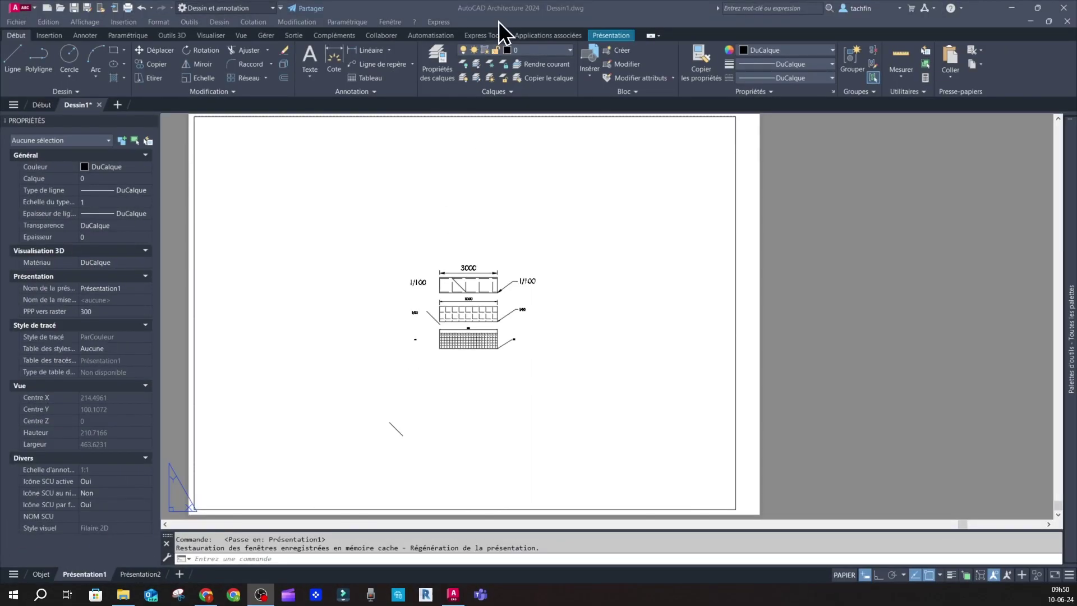
- Return to model space and set MSLTSCALE to 1
click(505, 13)
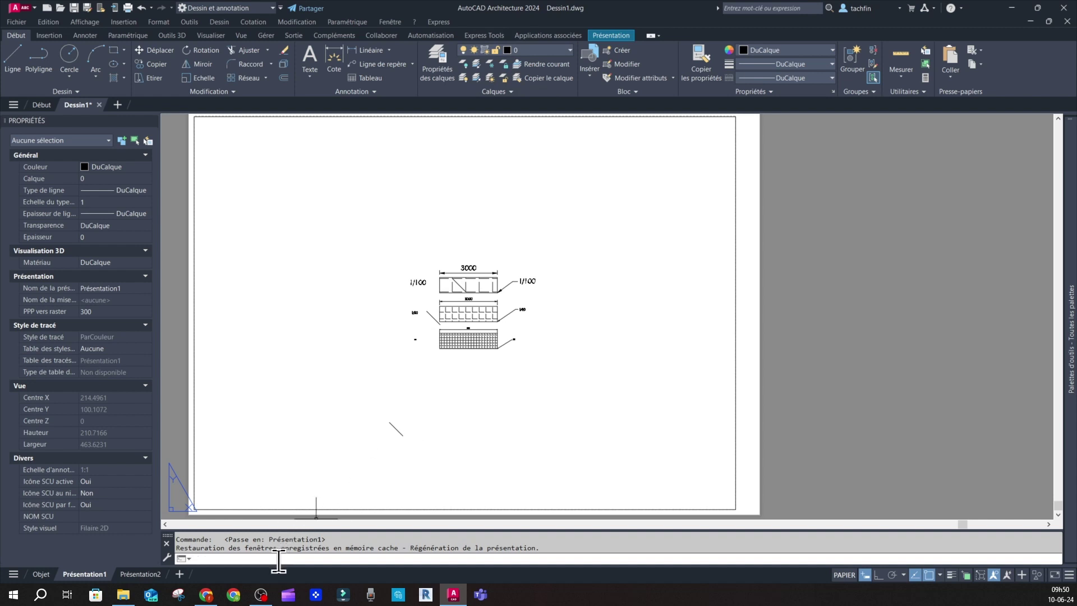
scroll(792, 326, down, 2)
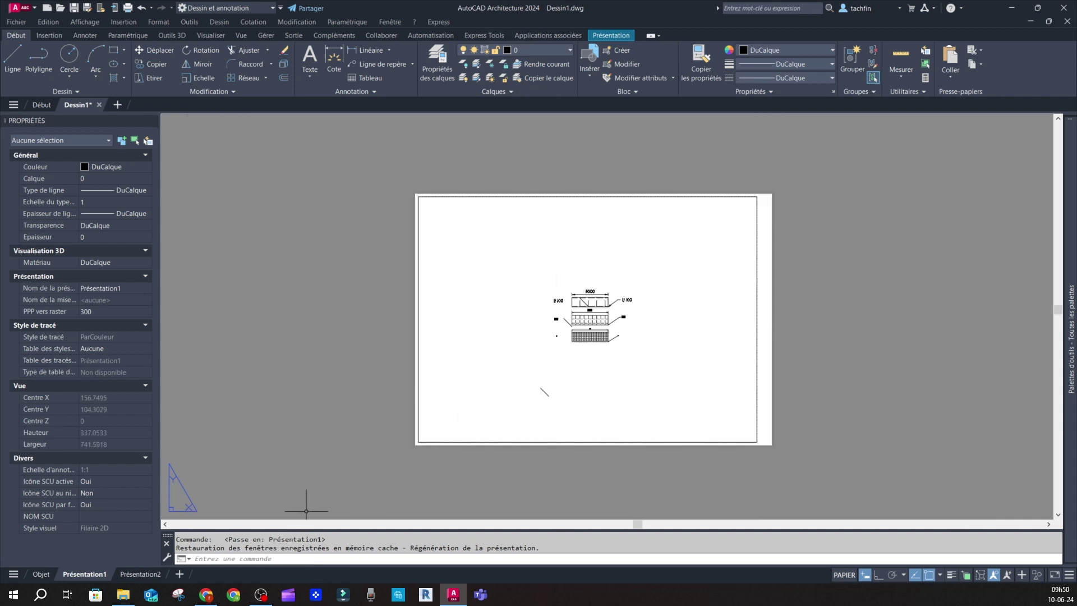
click(41, 574)
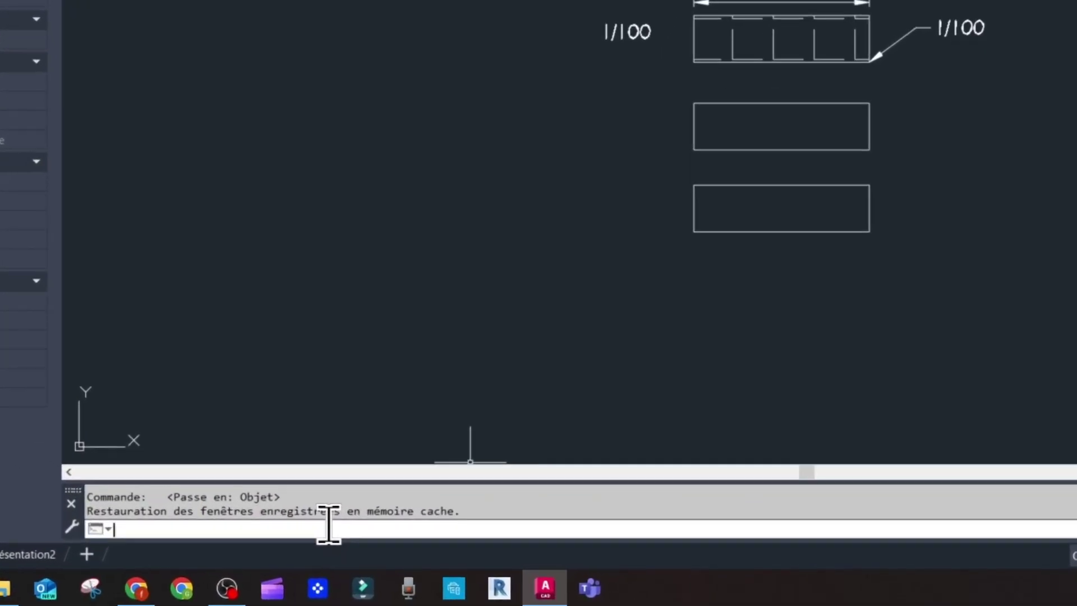
text(msl)
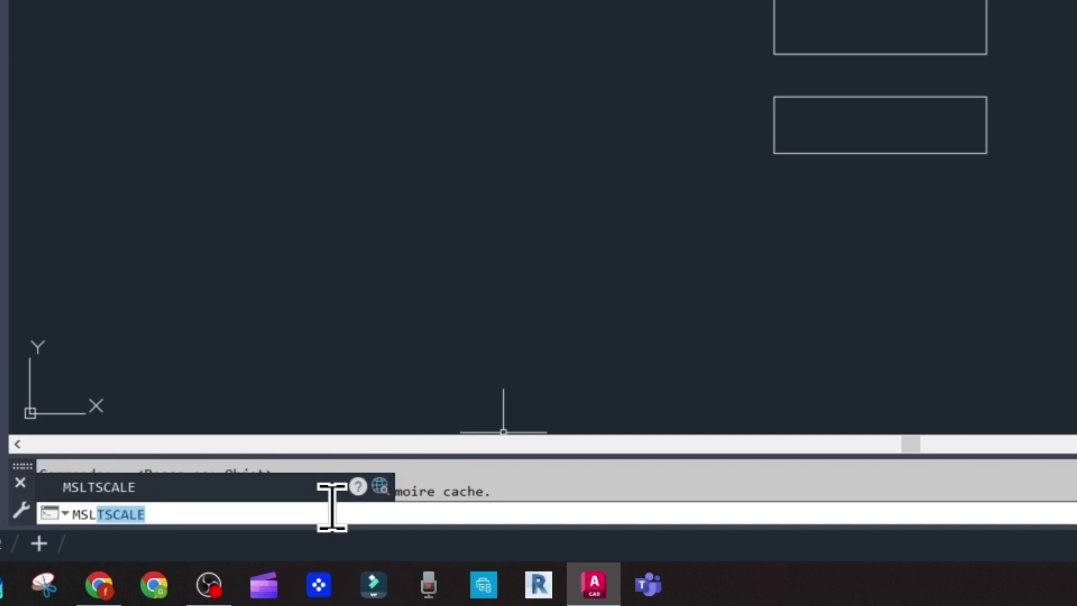
click(124, 488)
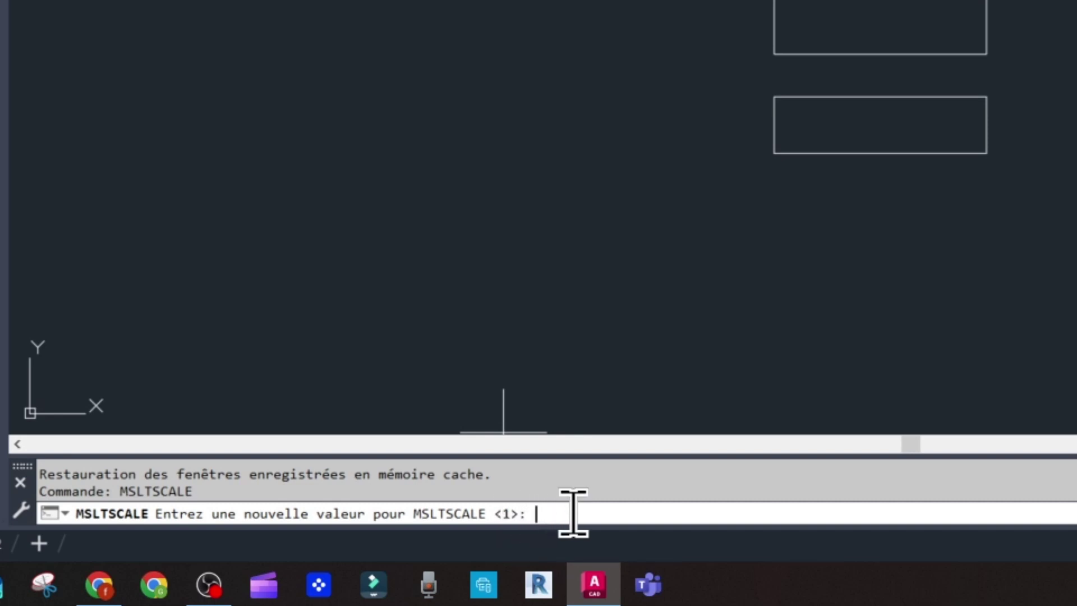
text(1)
key(Return)
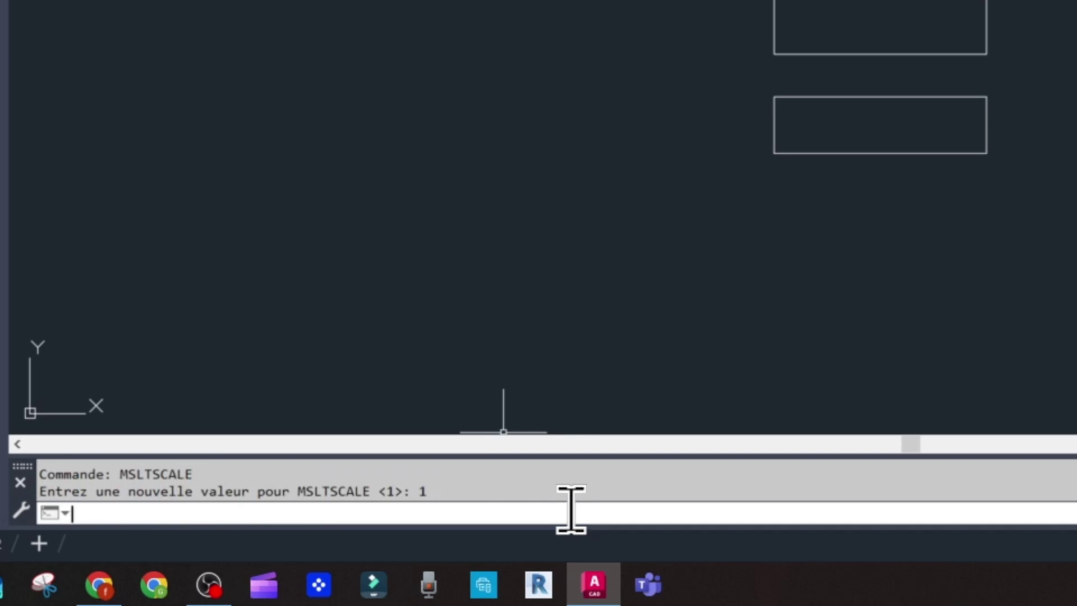
- Set PSLTSCALE to 1
text(PSLt)
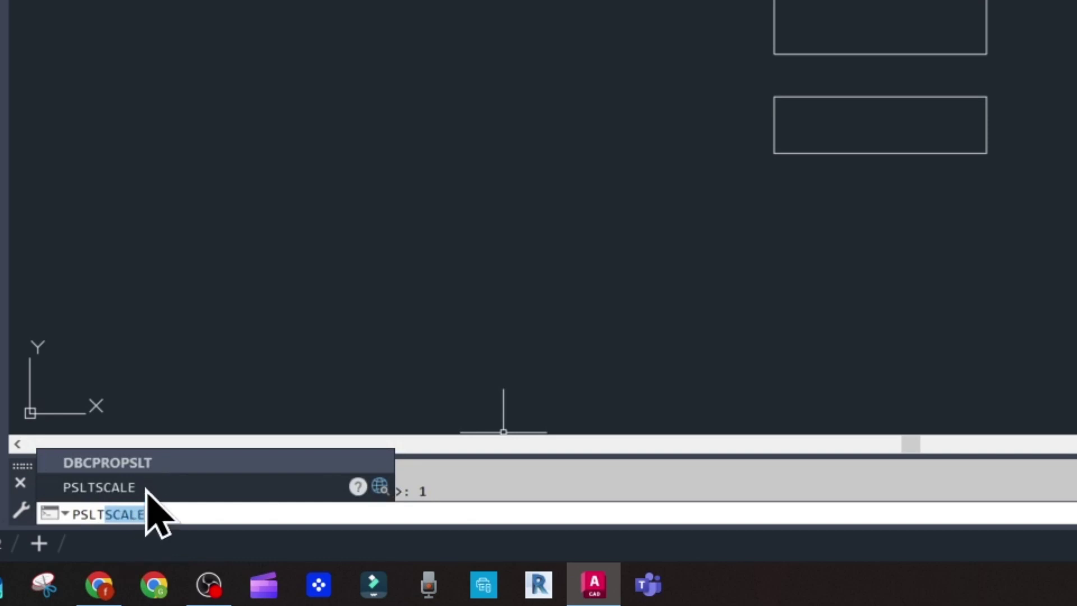
click(190, 508)
key(Return)
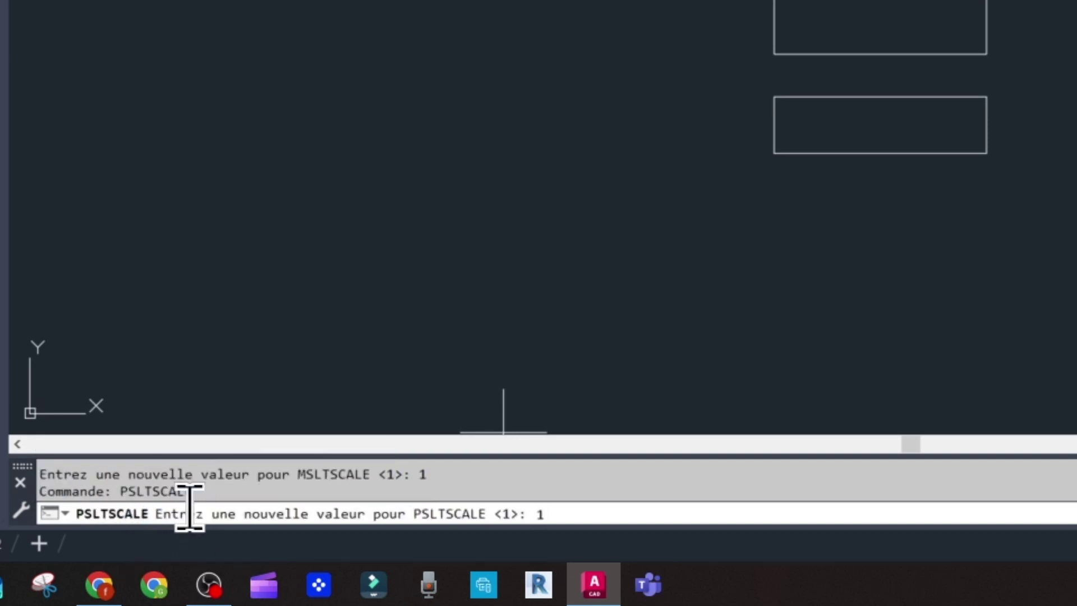
key(Return)
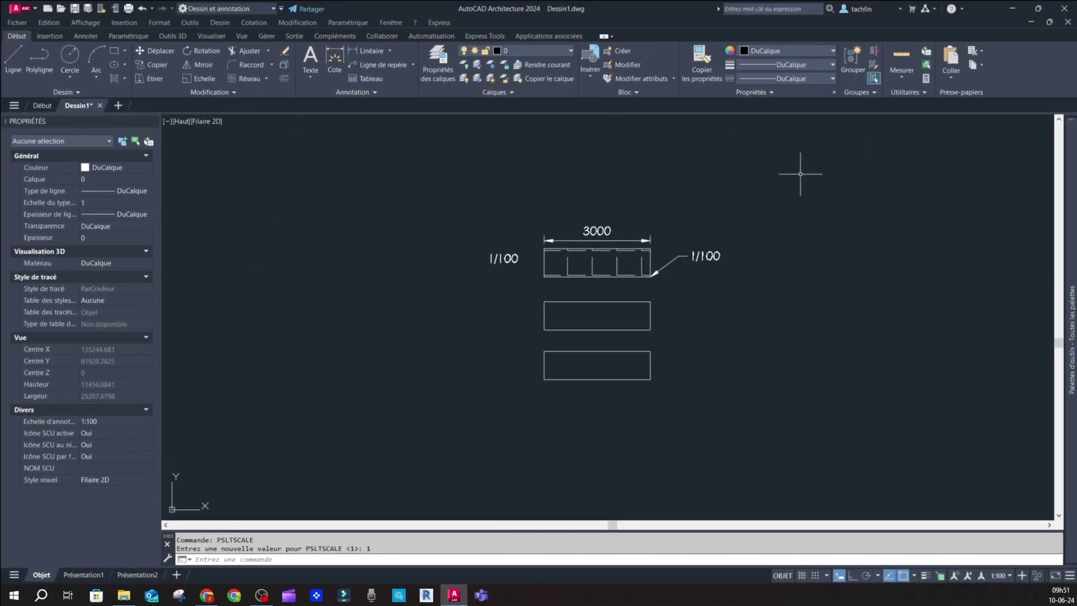
click(84, 575)
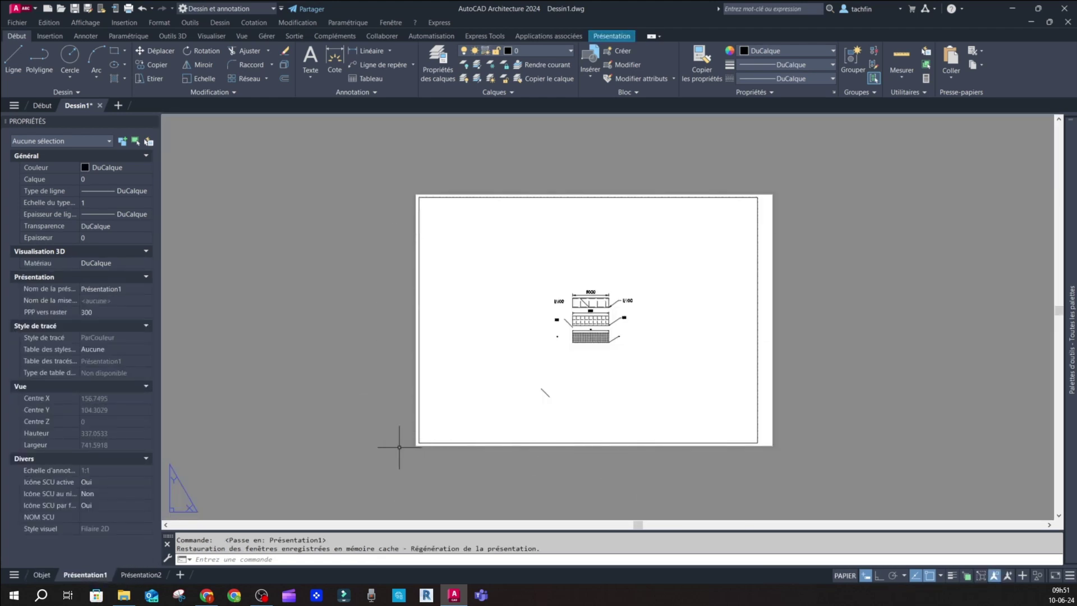
click(42, 575)
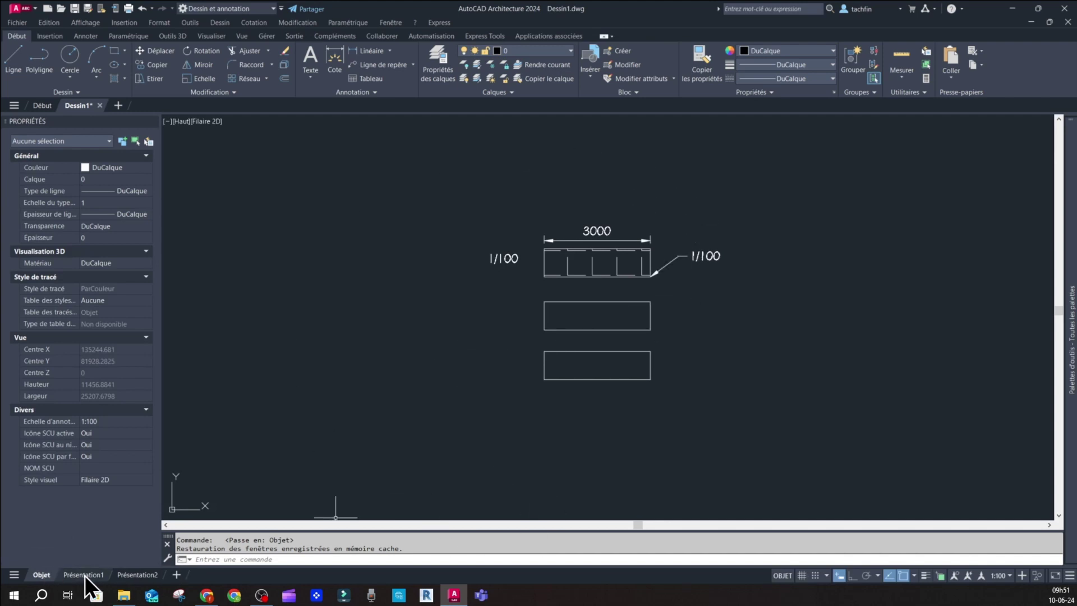
click(221, 560)
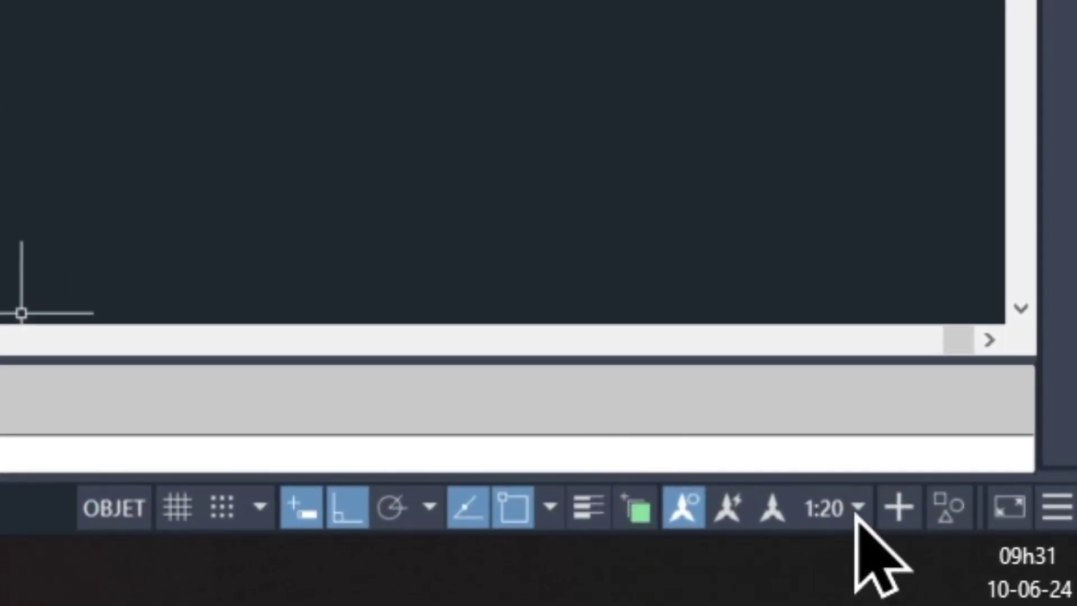
- Choose 1:100 as the current annotation scale from the status bar
click(861, 509)
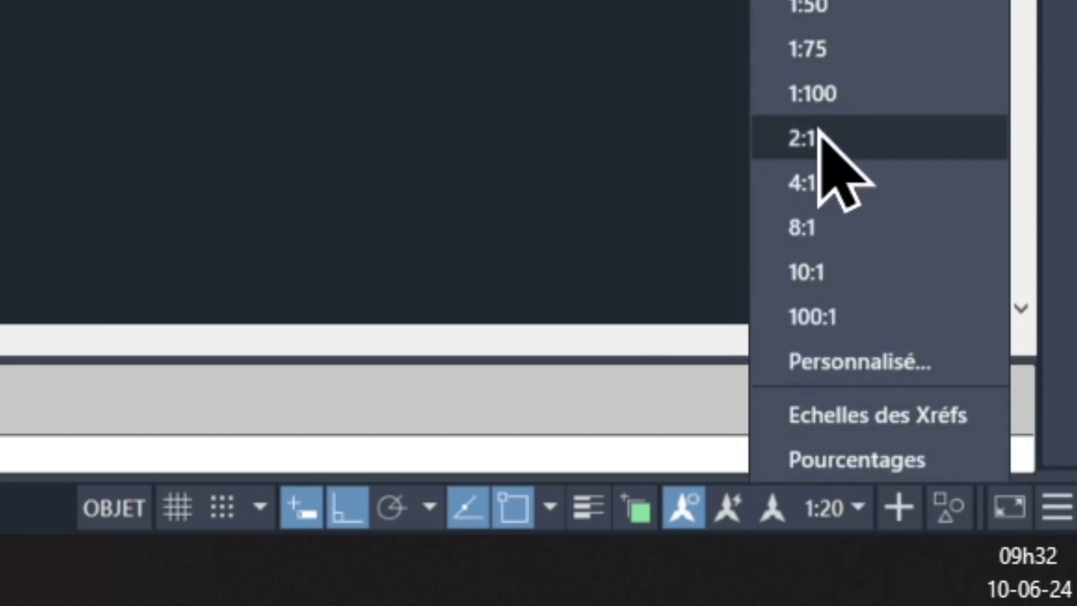
click(832, 97)
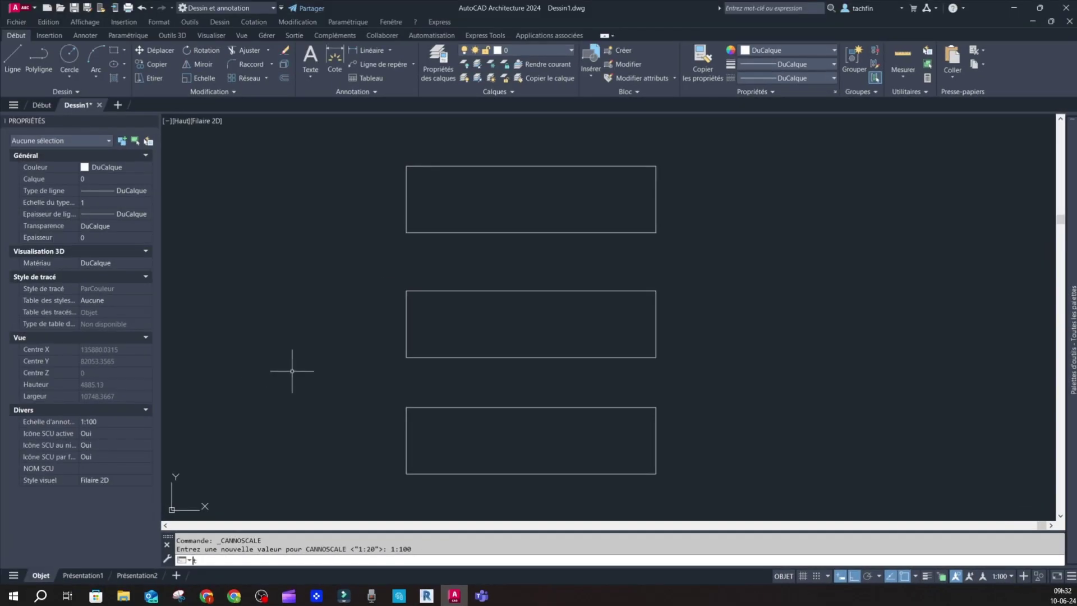
text(tt)
key(Return)
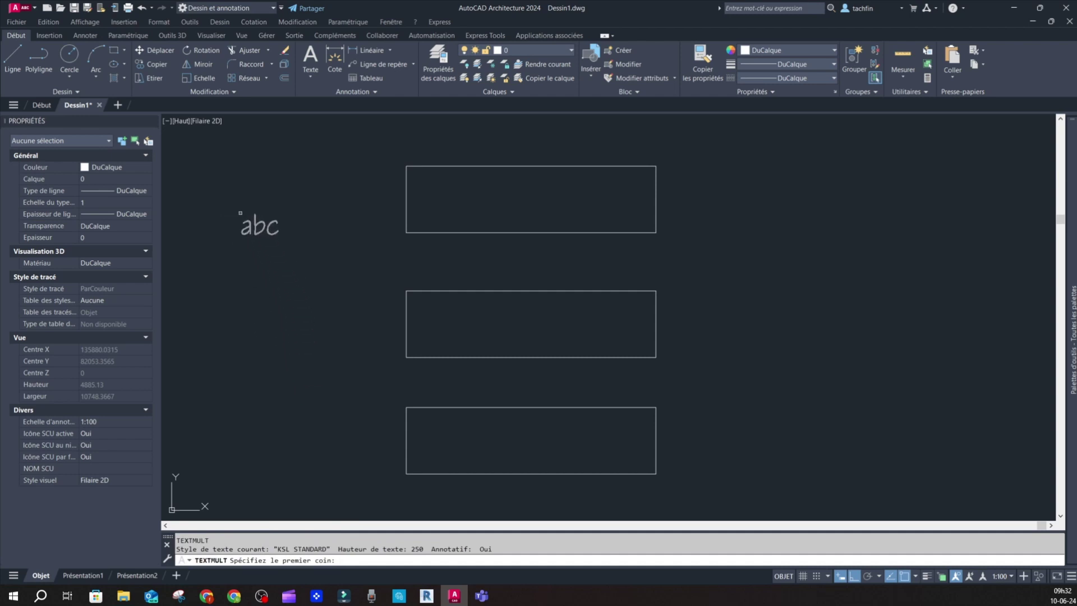
- Place a multiline text label reading '1/100' left of the top rectangle
click(240, 214)
click(343, 271)
text(1/100)
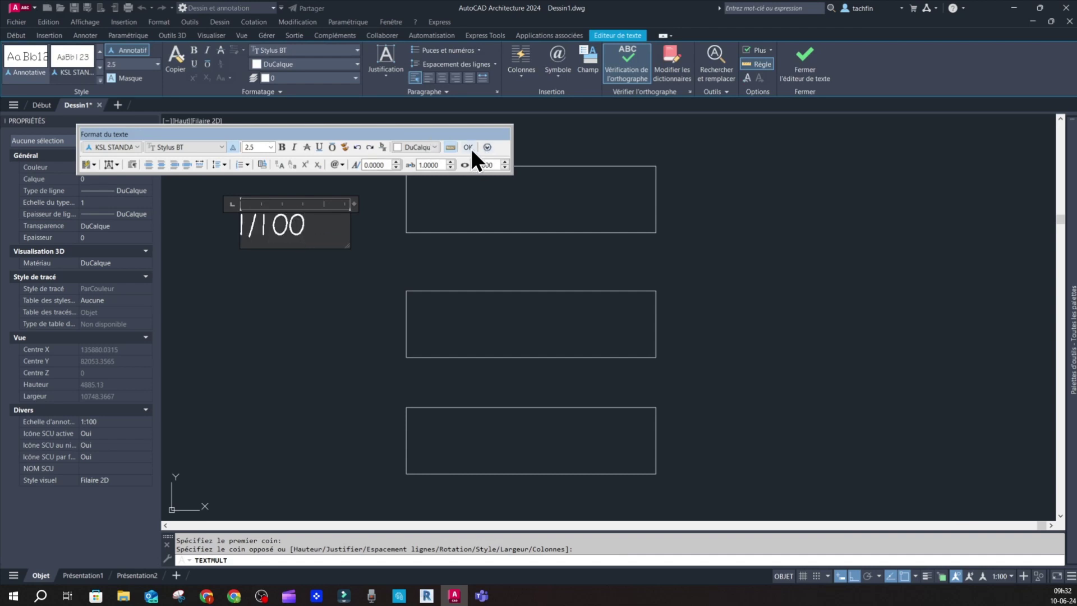
click(467, 148)
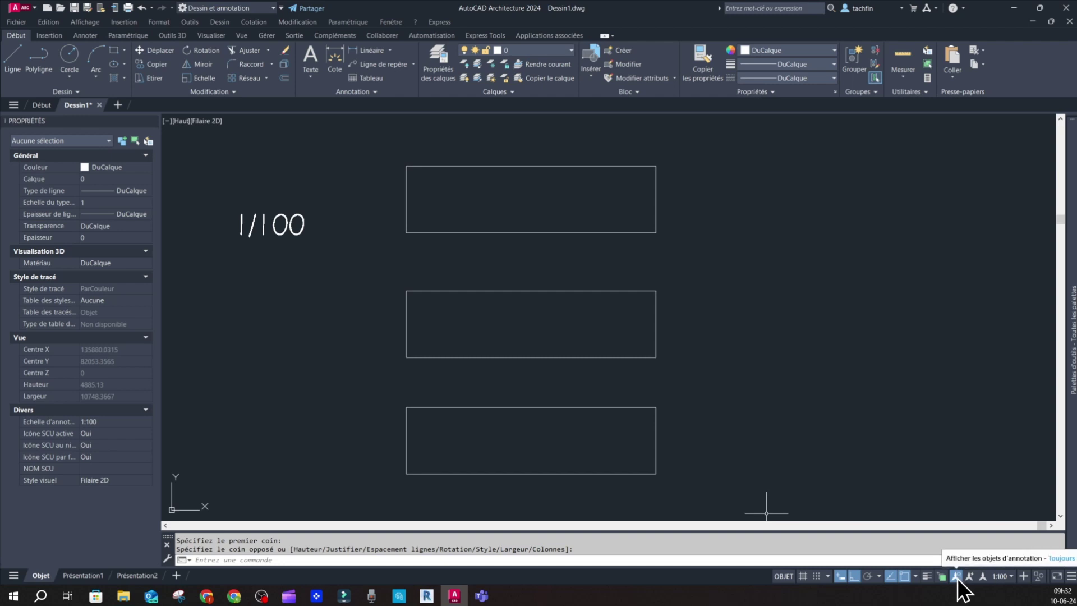
click(1011, 577)
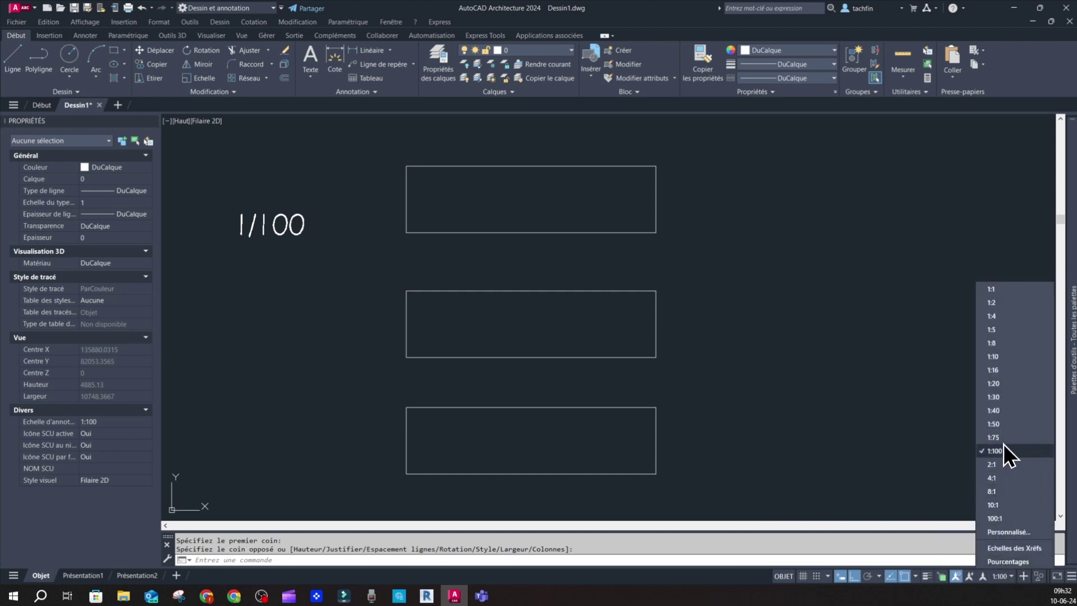
- Try the 1:50 and 1:20 annotation scales, then return to 1:100
click(1001, 425)
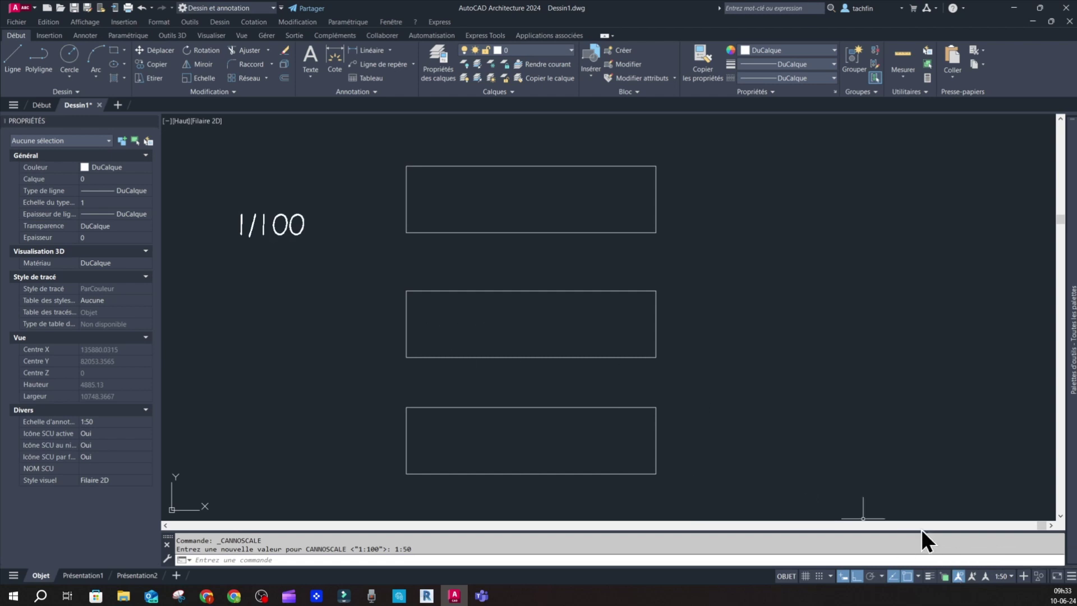
click(1012, 577)
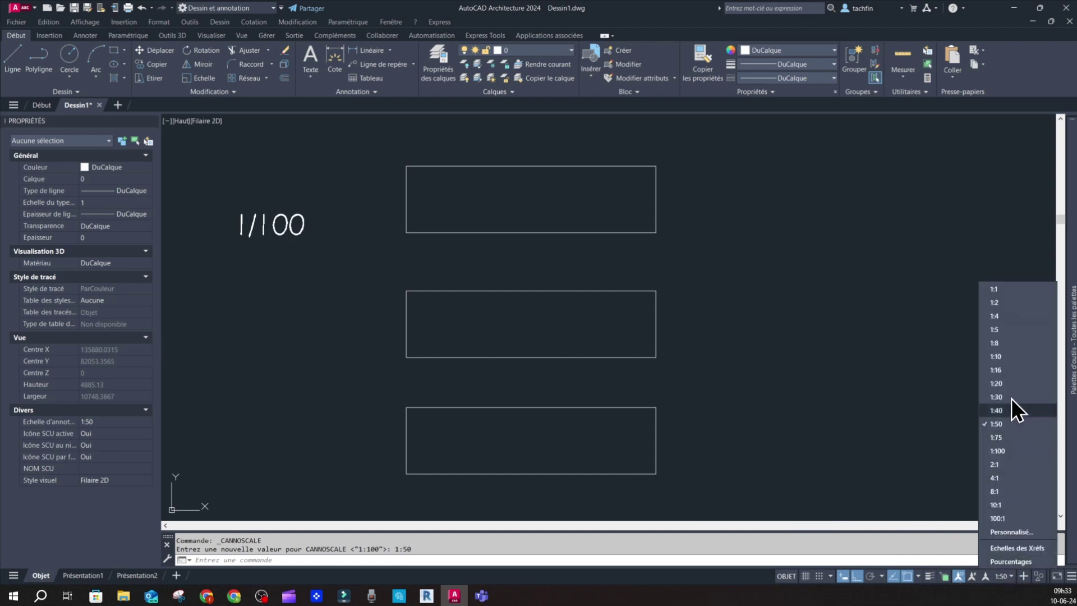
click(998, 384)
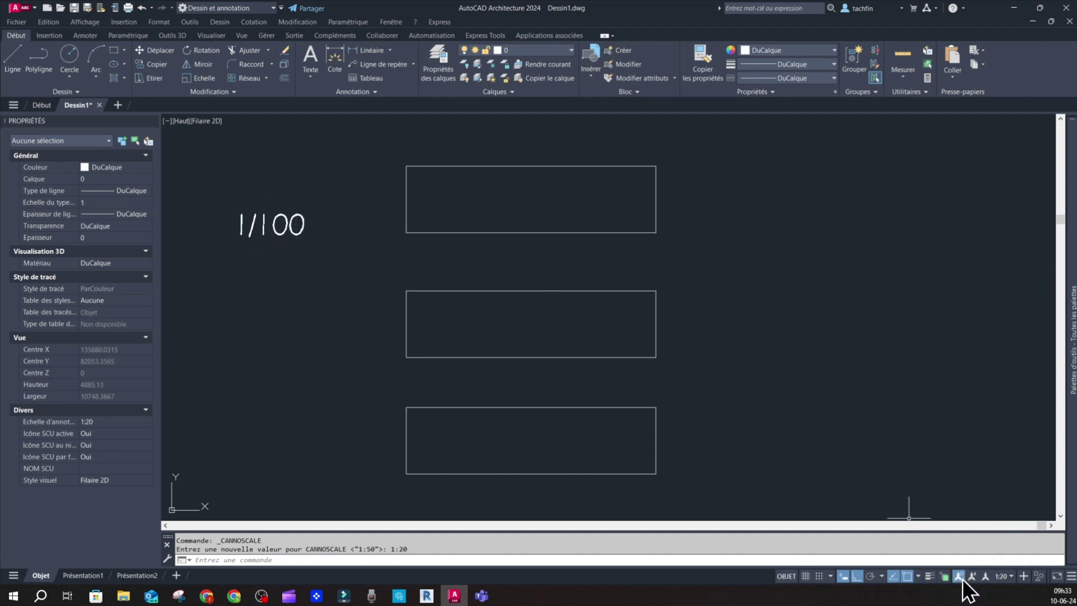
click(1005, 576)
click(1019, 450)
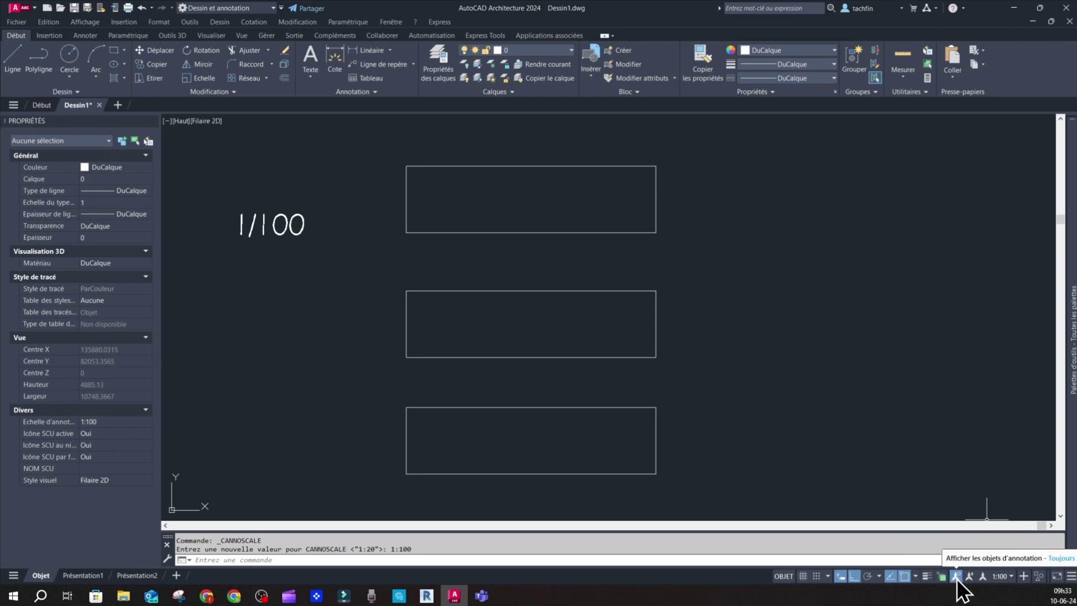
- Show only current-scale annotations and set the annotation scale to 1:50
click(957, 578)
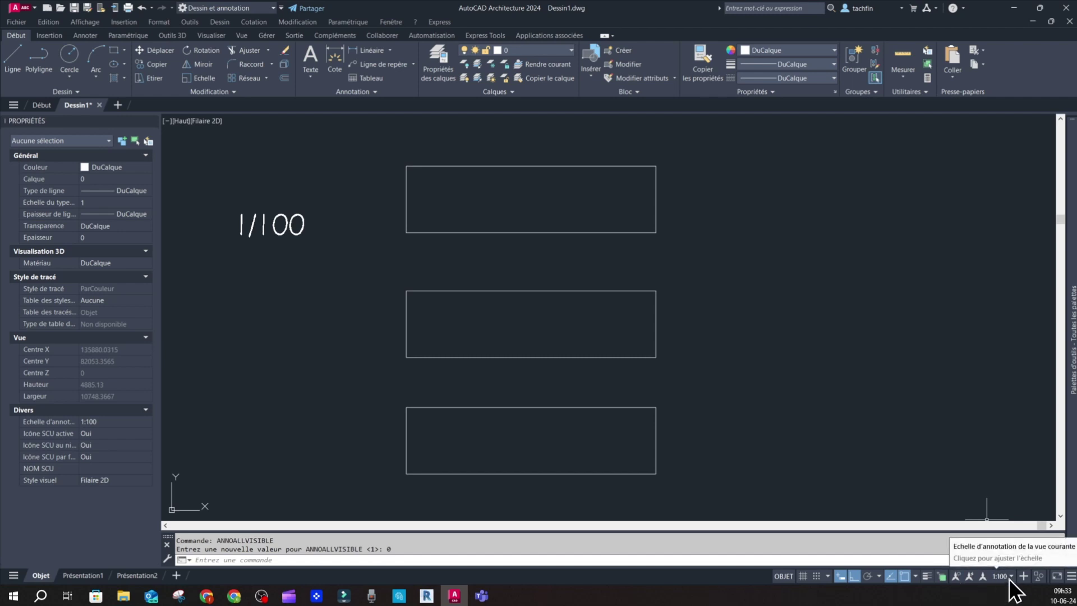
click(1010, 578)
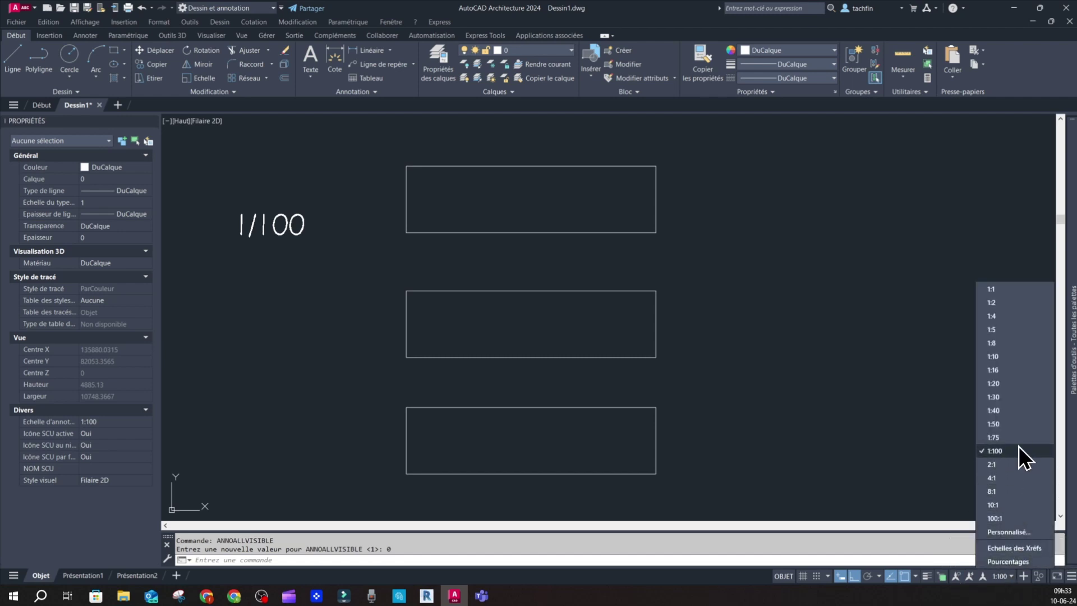
click(1015, 425)
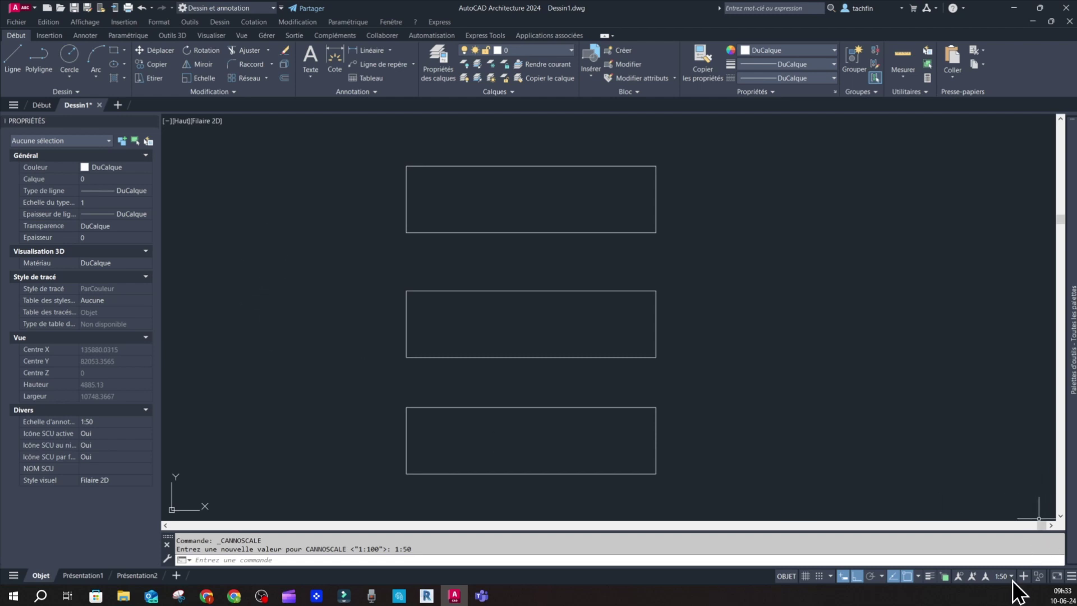
- Use TT to write a '1/50' multiline text label left of the middle rectangle
text(T)
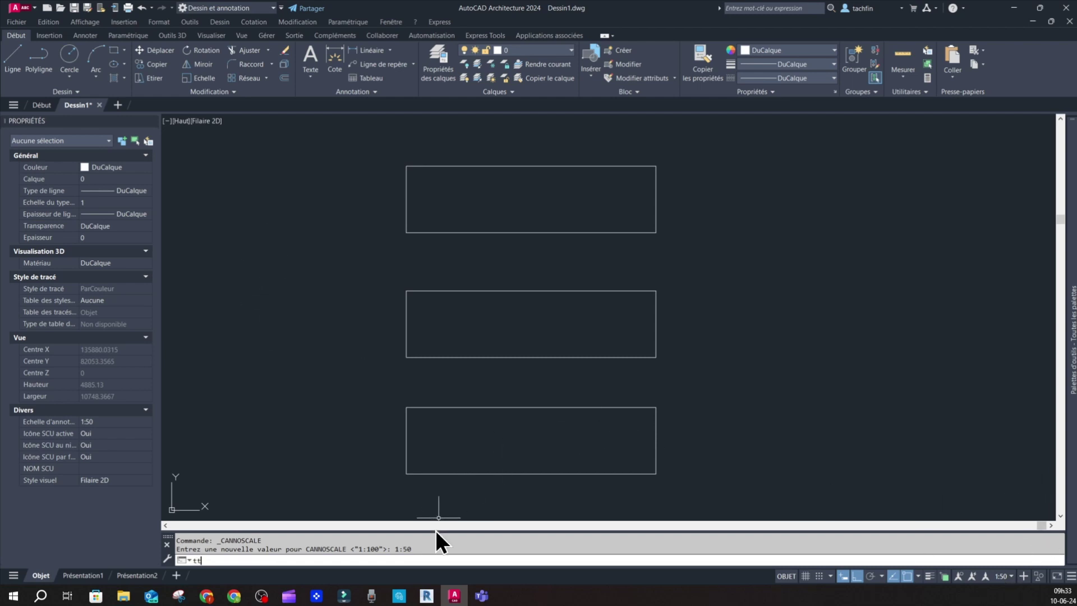
text(T)
key(Return)
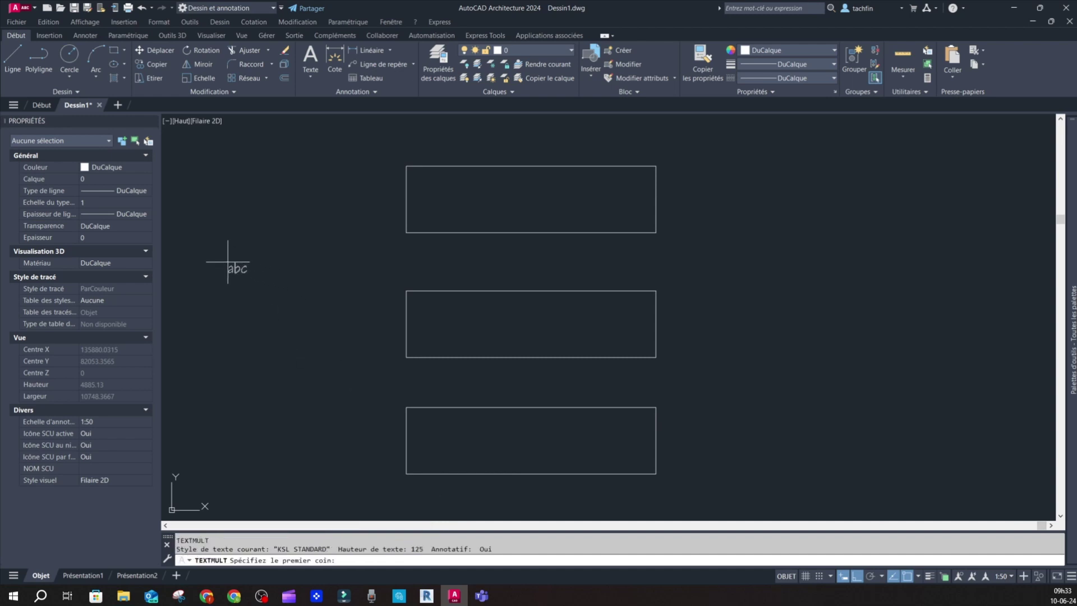
click(223, 302)
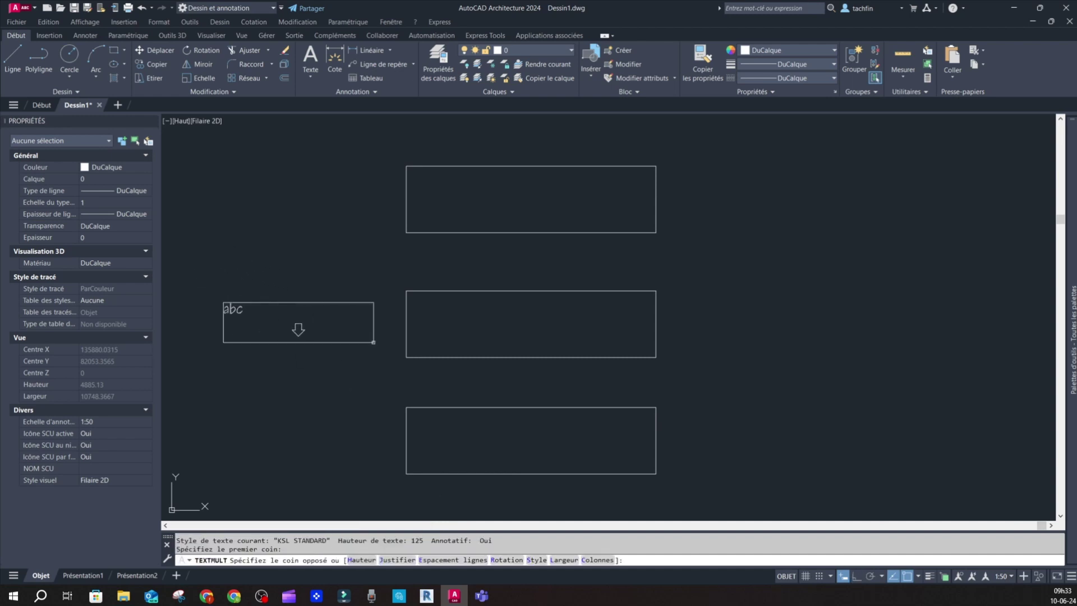
click(373, 342)
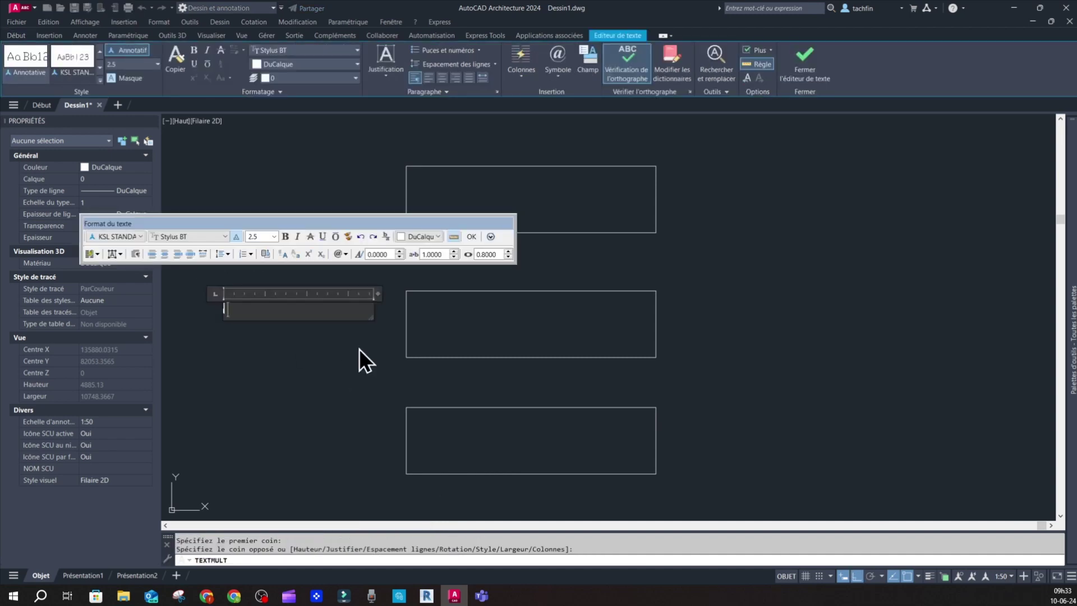
text(50)
click(473, 235)
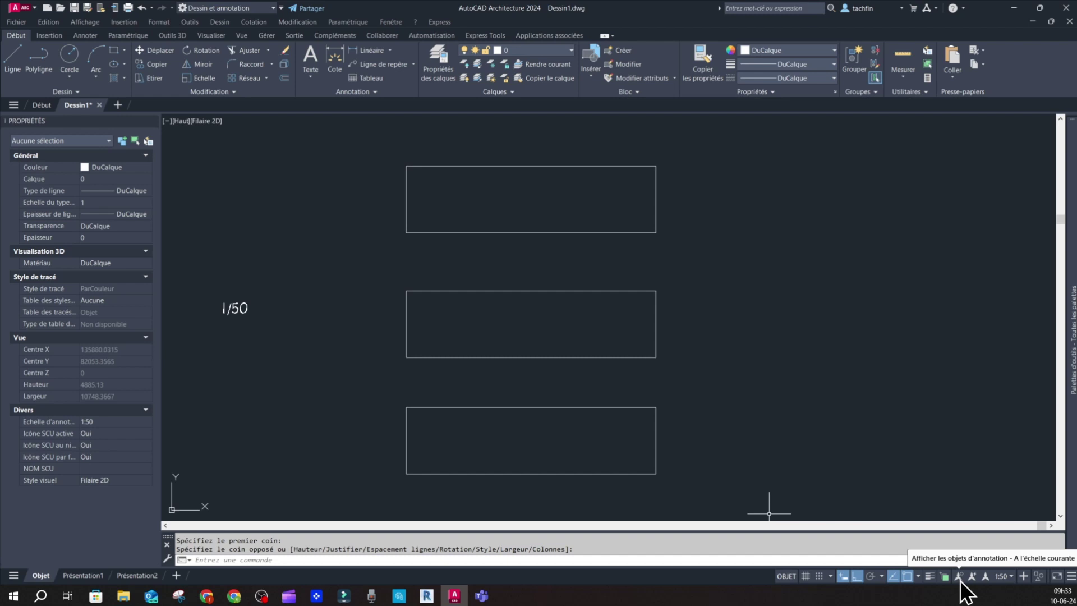
- Switch back to 1:100, show annotations of all scales, and right-click the 1/100 label
click(1009, 578)
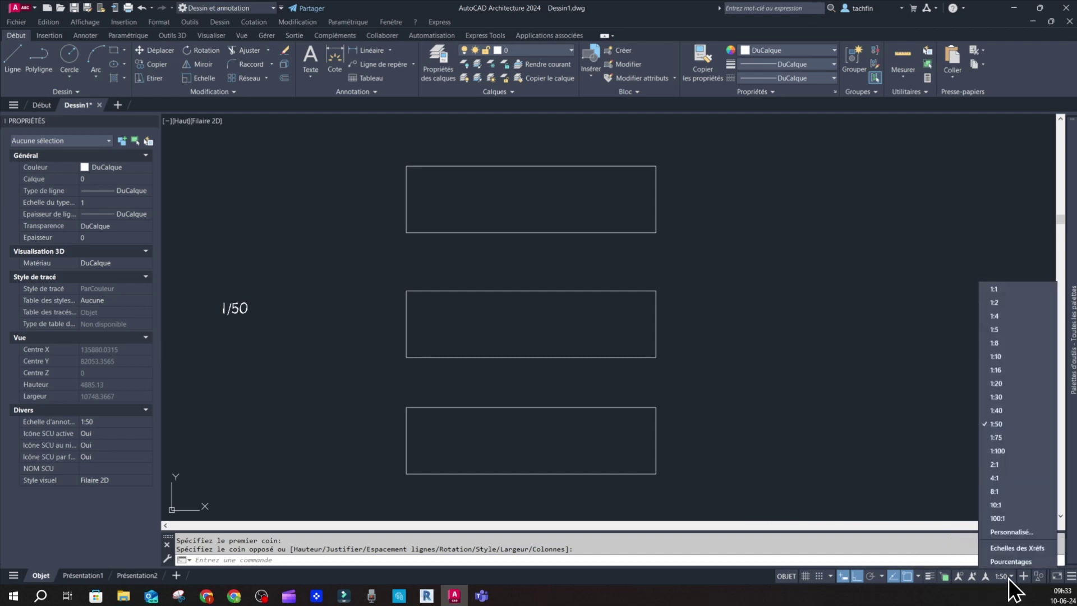
click(998, 451)
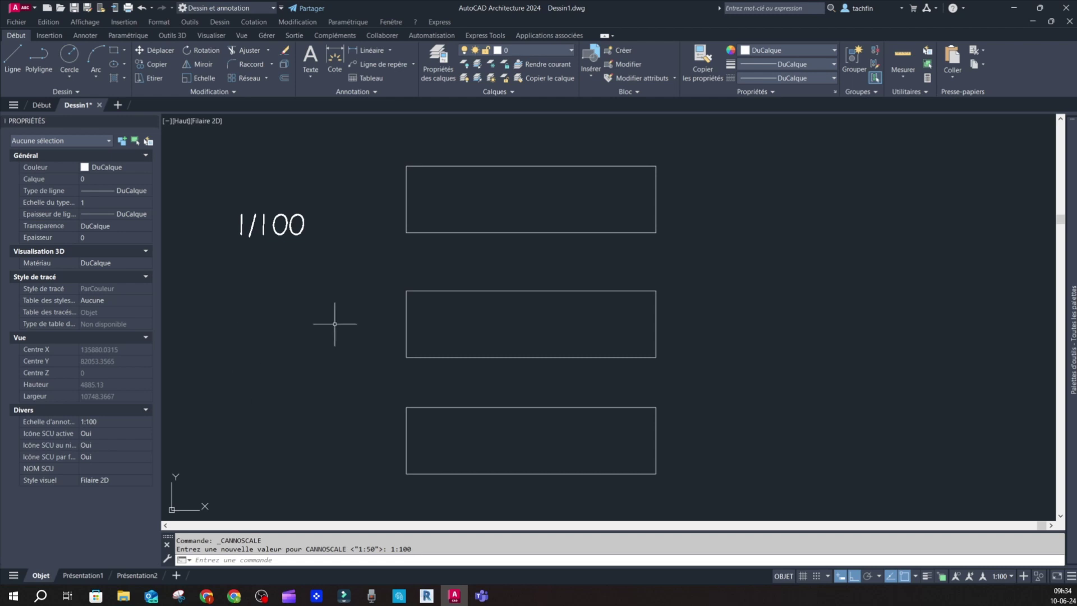
click(957, 576)
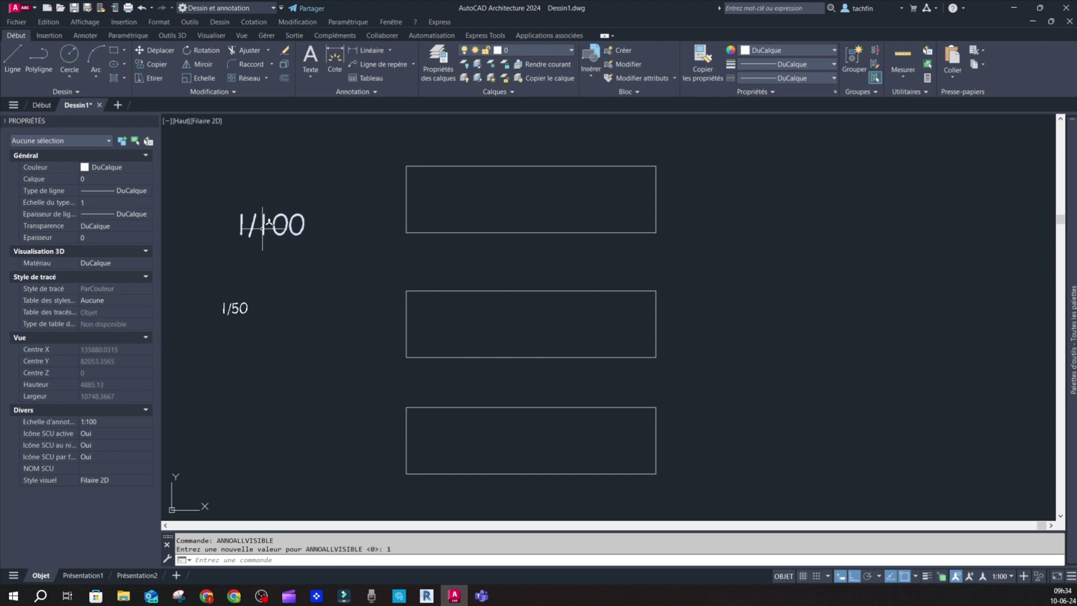
mouse_move(271, 224)
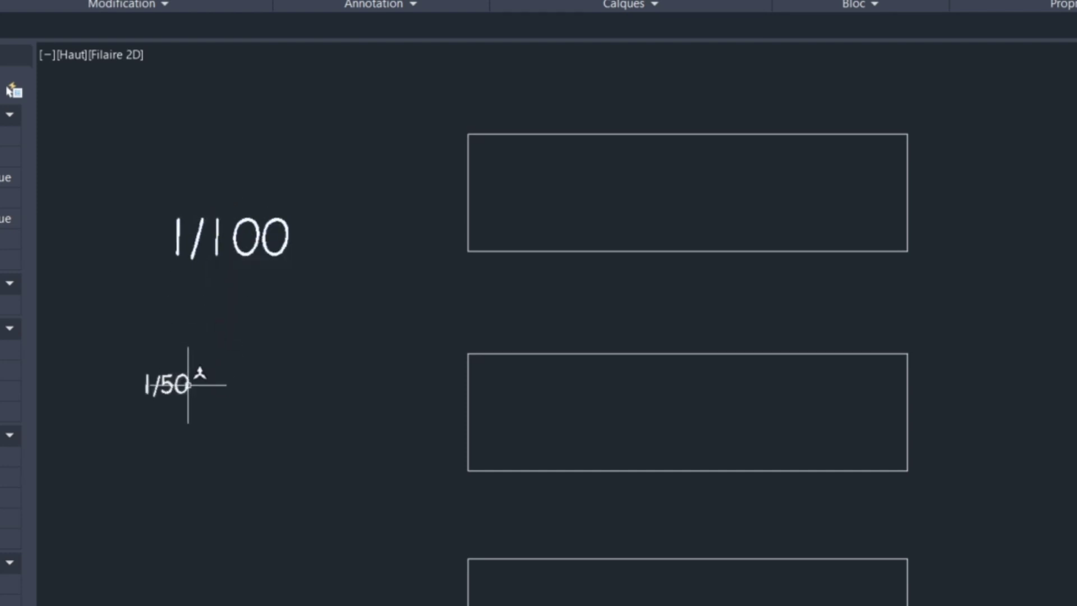
click(232, 234)
right_click(233, 241)
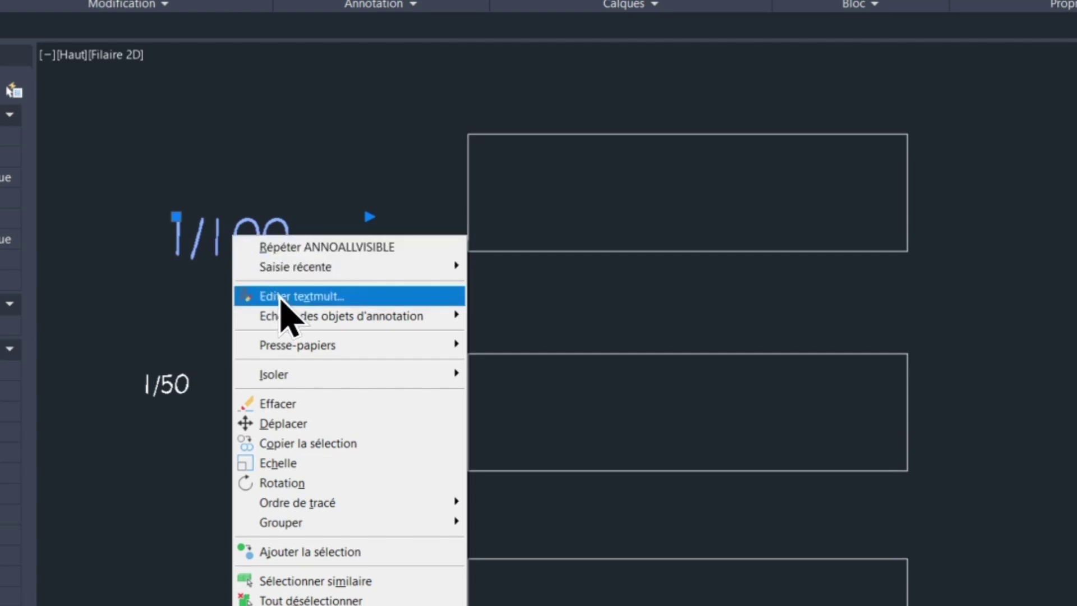
mouse_move(341, 315)
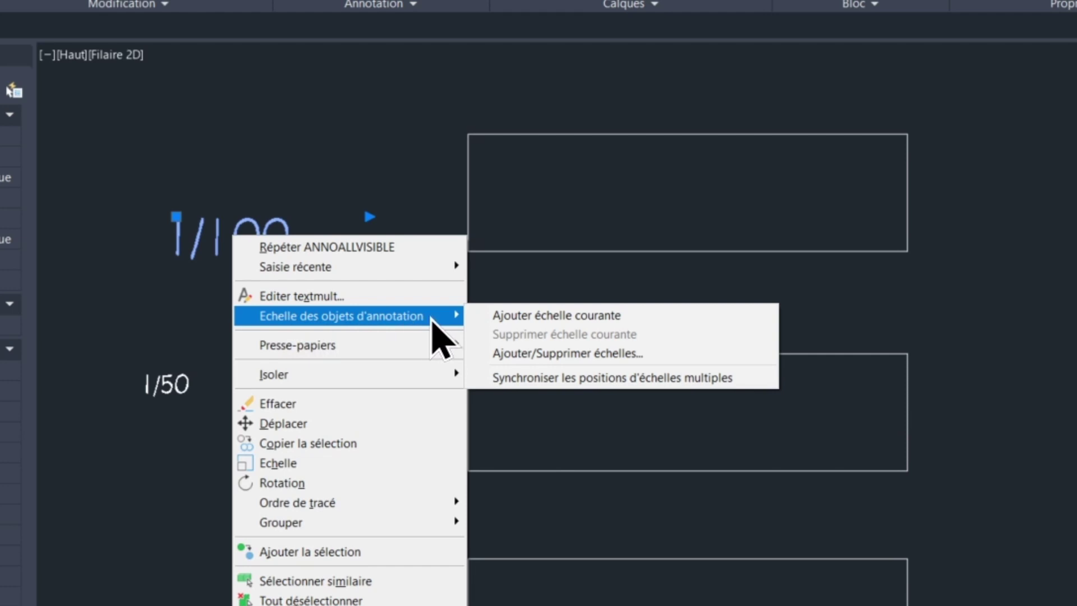
- Confirm the 1/100 label carries only the 1:100 scale, then turn on automatic scale adding
click(565, 359)
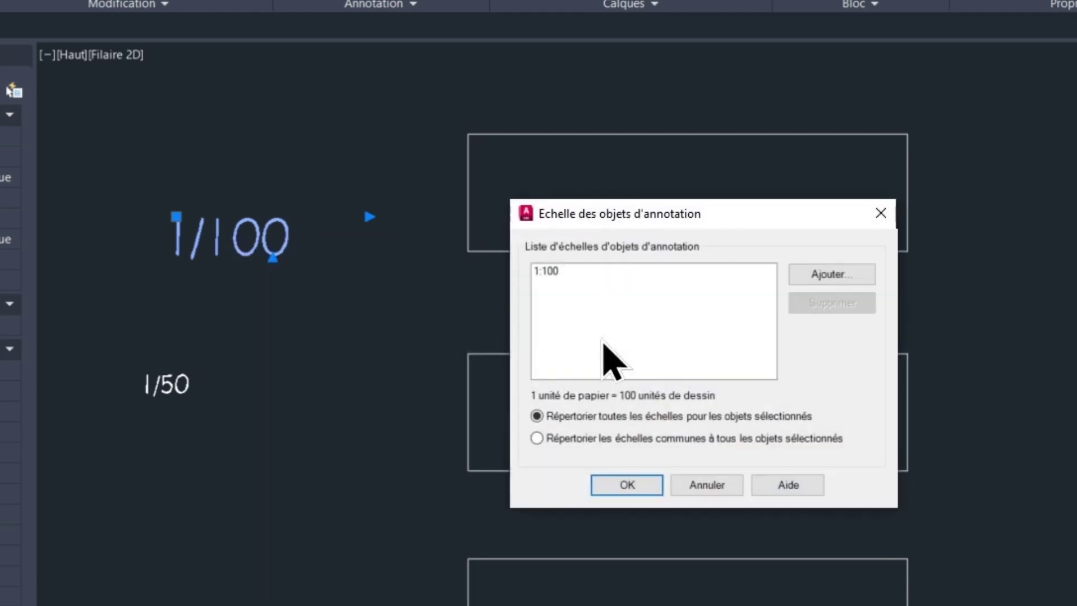
click(556, 271)
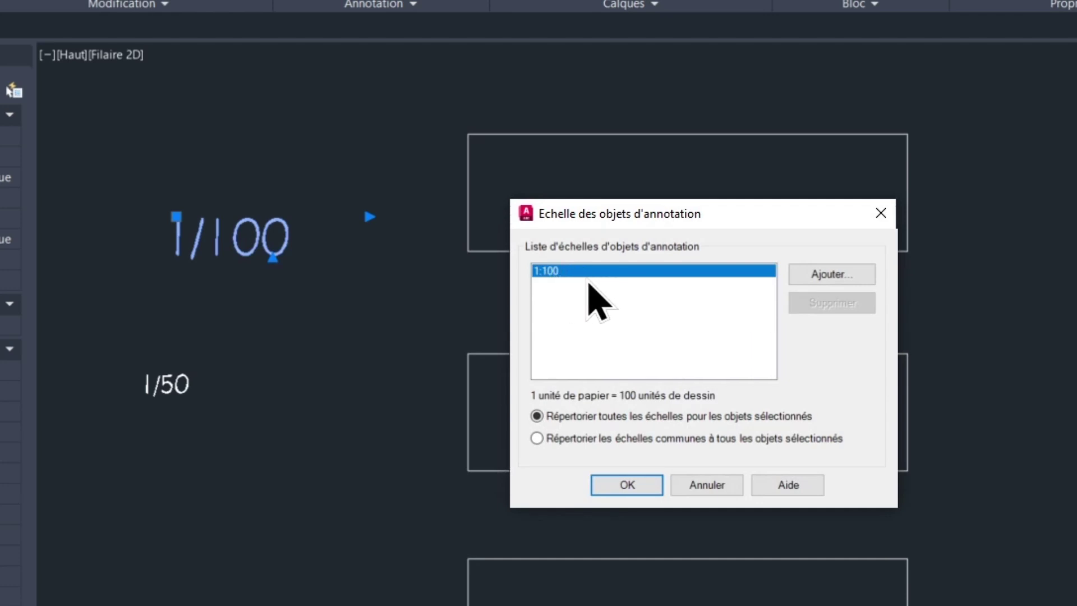
click(636, 487)
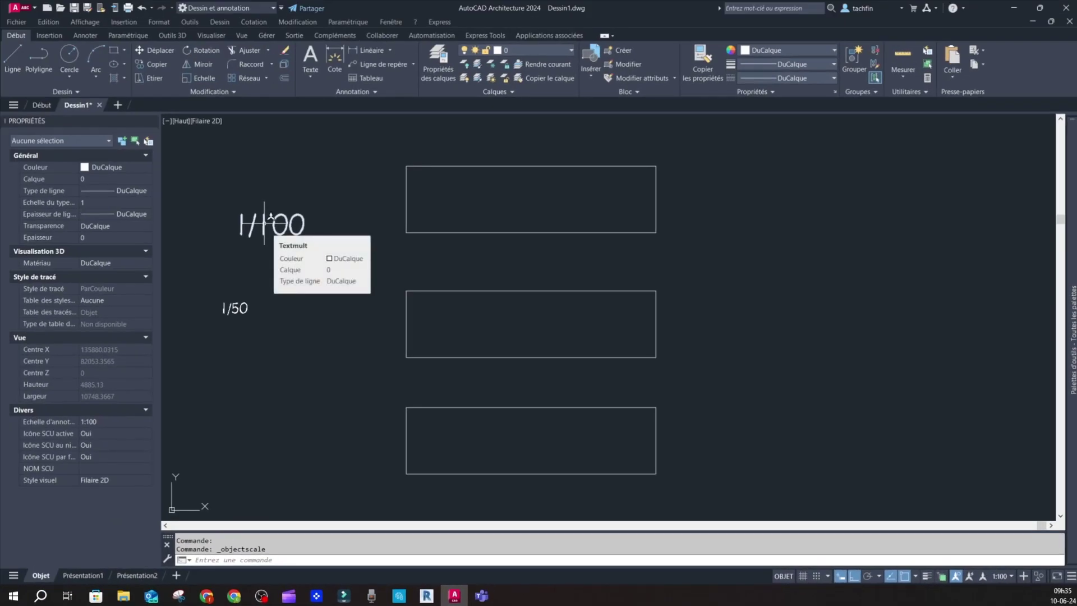
click(971, 578)
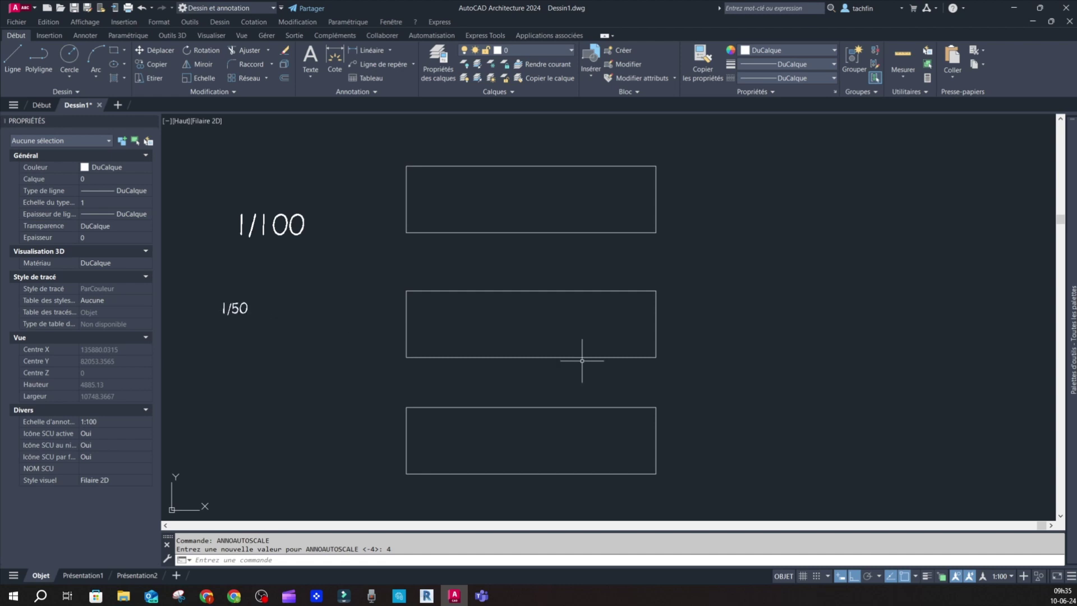
- Switch the annotation scale to 1:50, then 1:20, so both labels gain those scales
click(1010, 577)
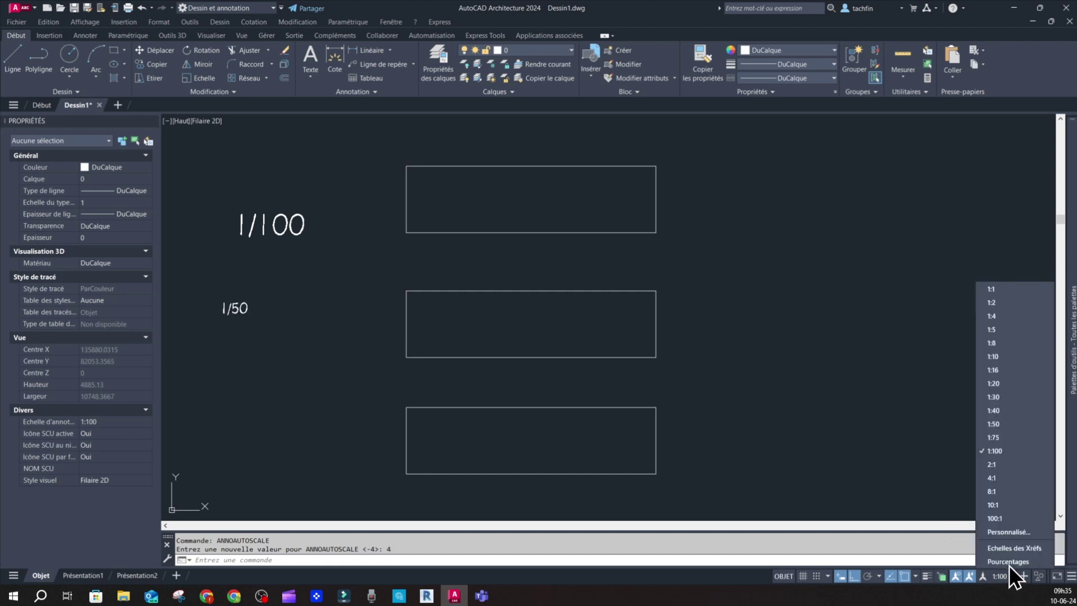
click(1012, 424)
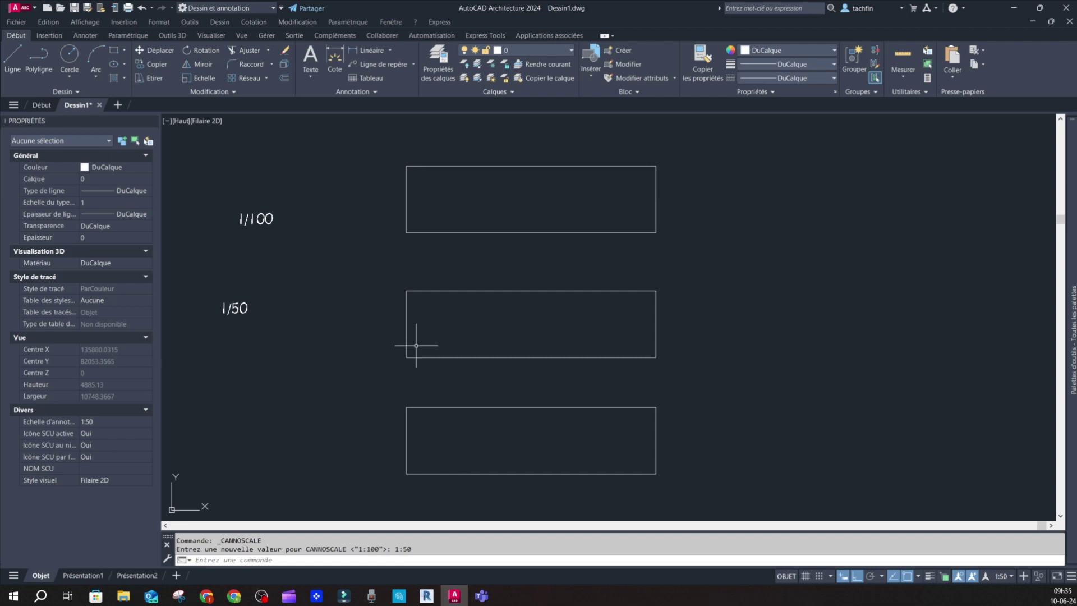
click(1012, 578)
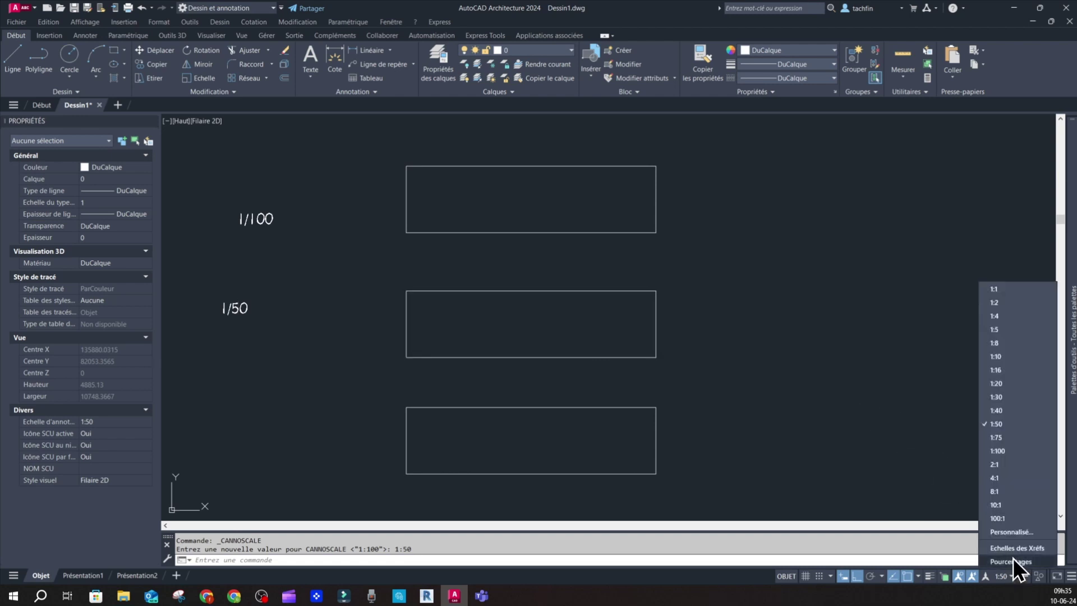
click(1018, 385)
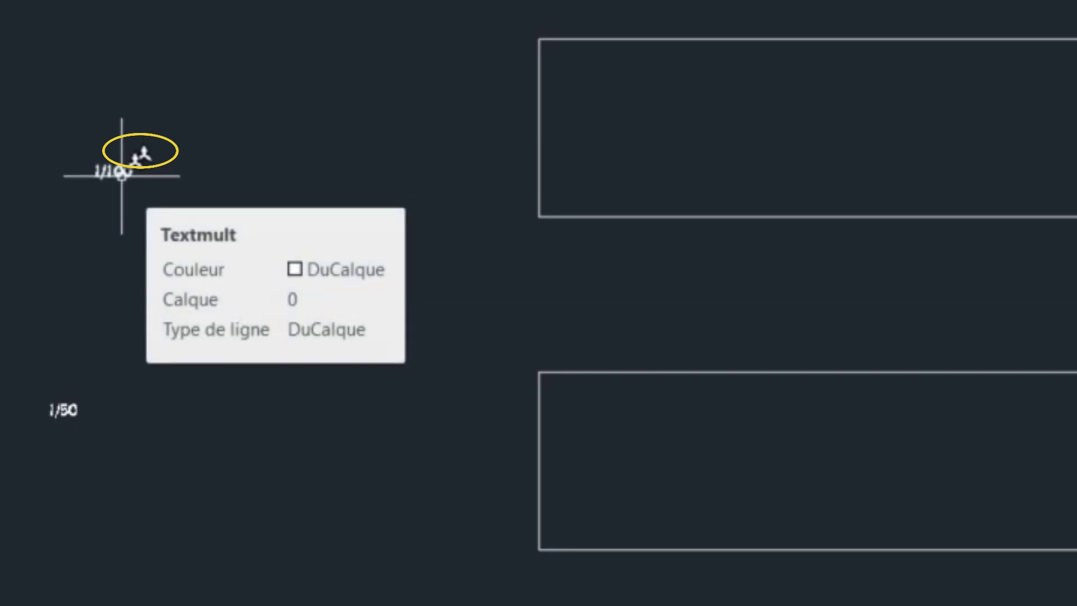
click(121, 174)
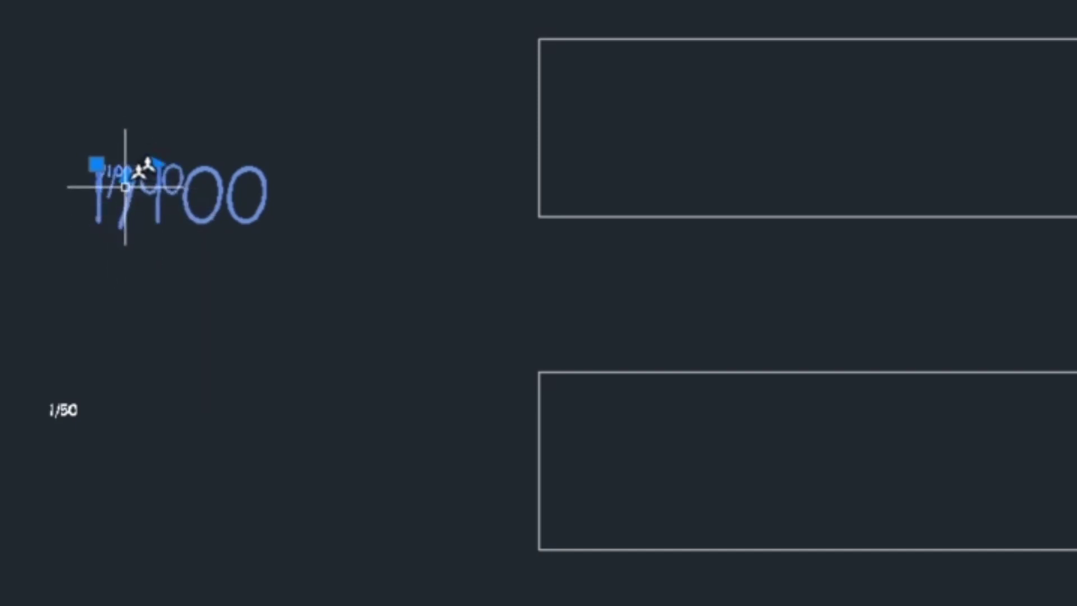
right_click(132, 208)
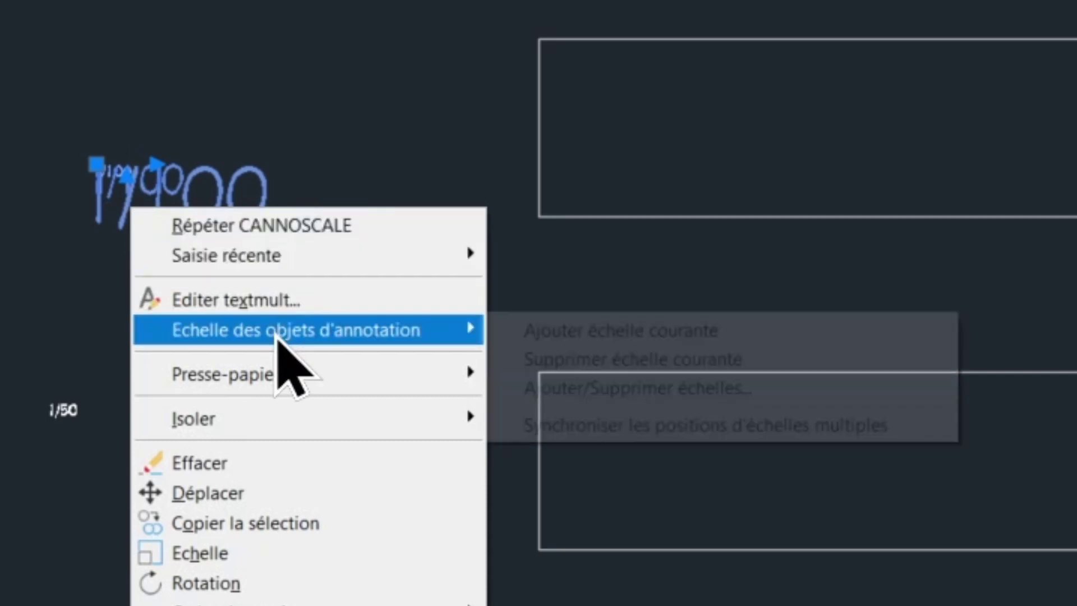
mouse_move(296, 330)
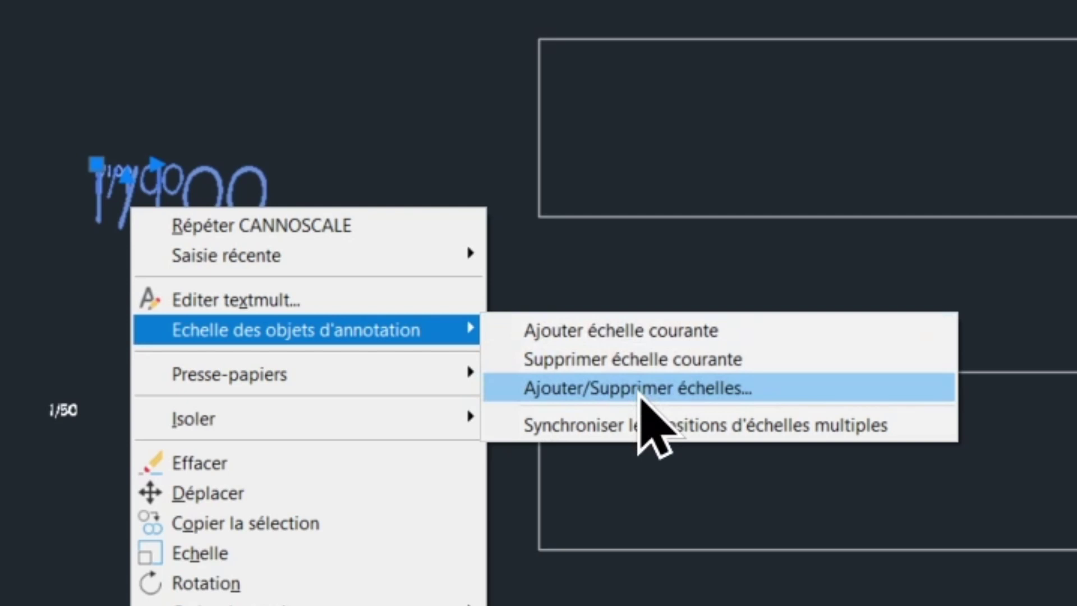
click(640, 396)
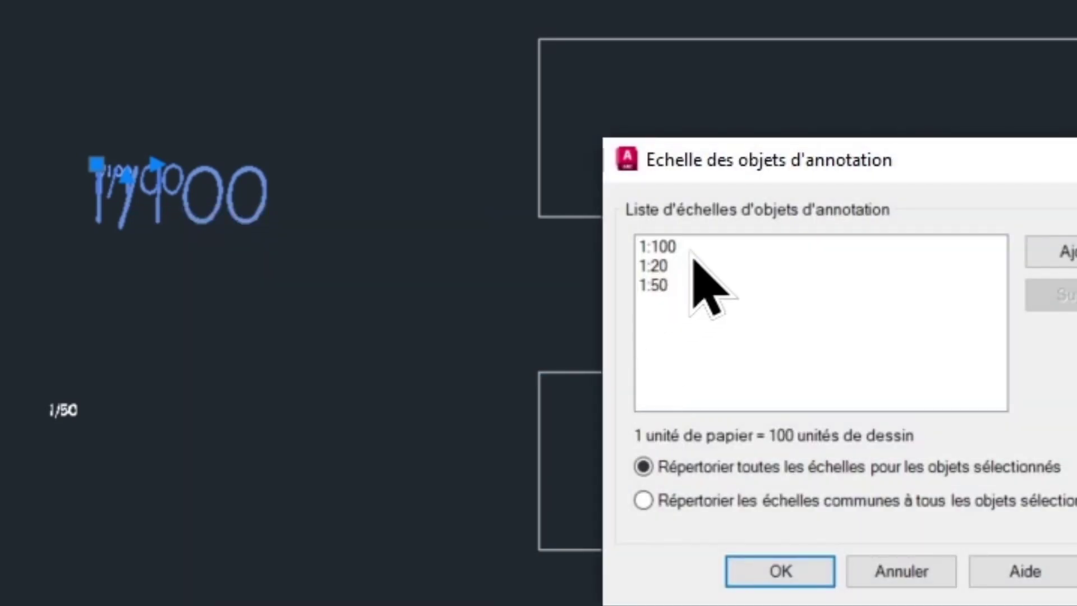
click(671, 250)
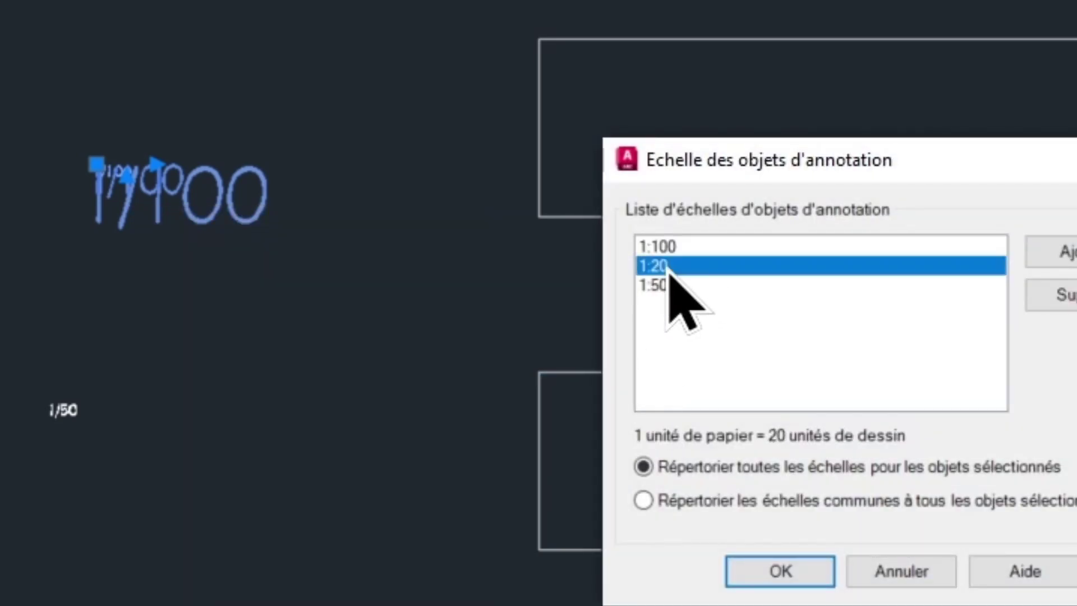
click(667, 286)
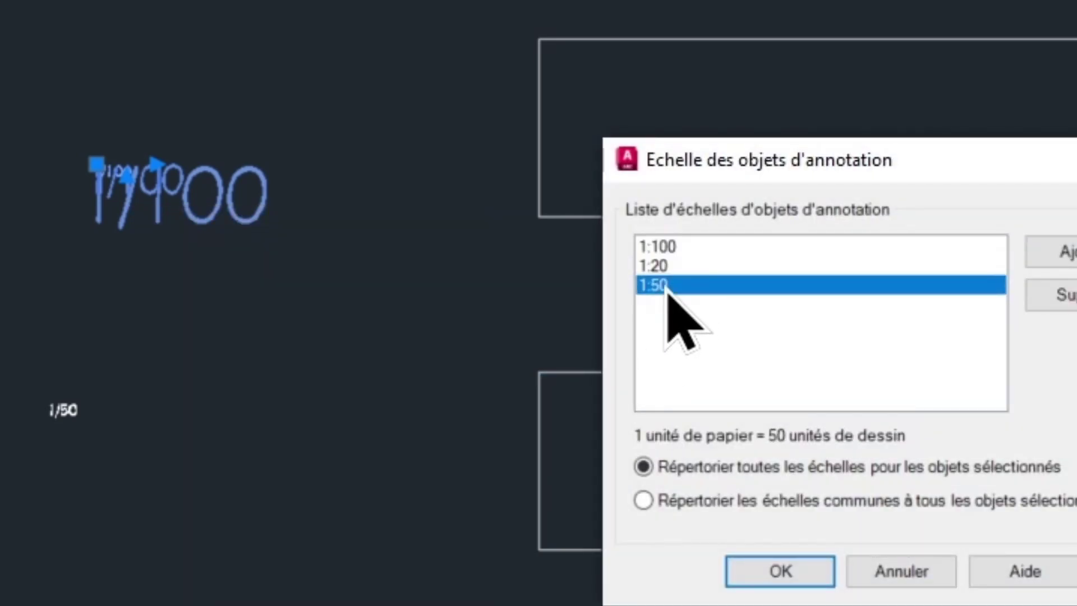
click(921, 584)
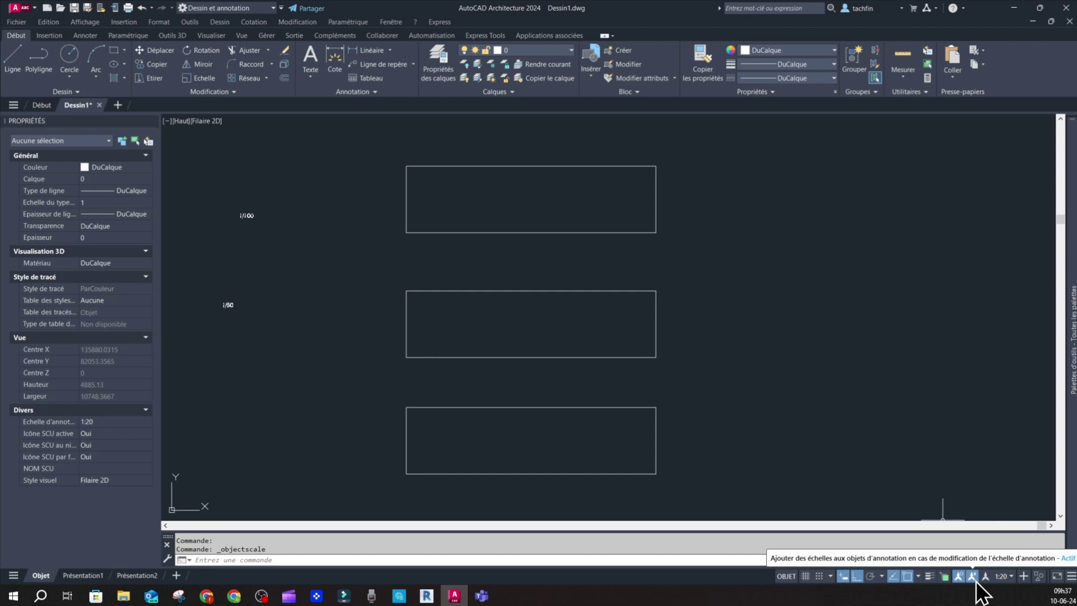
- Stop auto-adding scales and strip 1:20 and 1:50 from the 1/100 label, keeping only 1:100
click(976, 580)
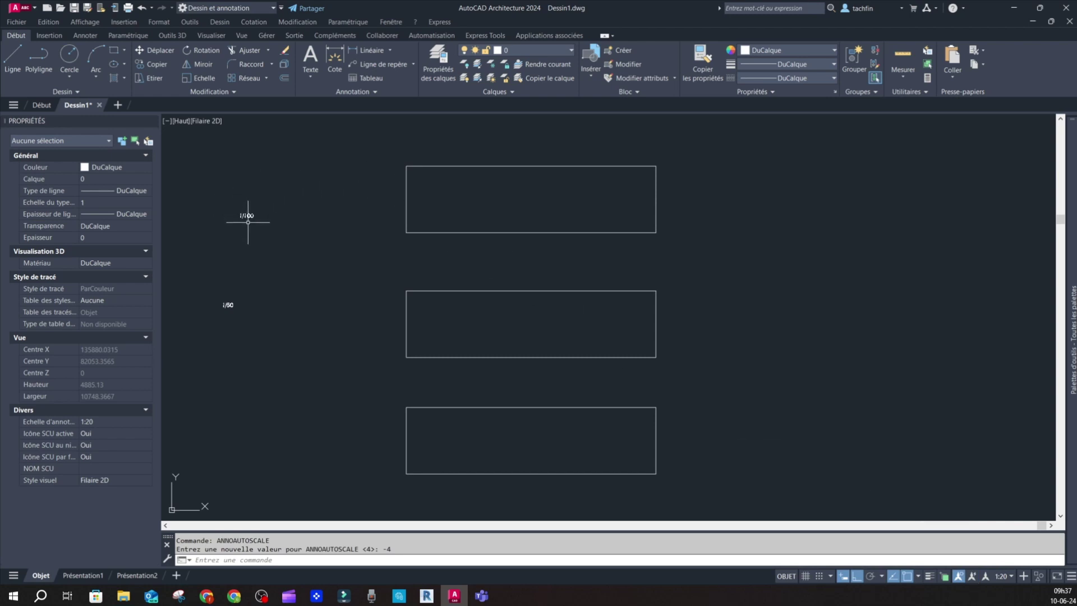
scroll(248, 222, up, 4)
scroll(387, 250, down, 2)
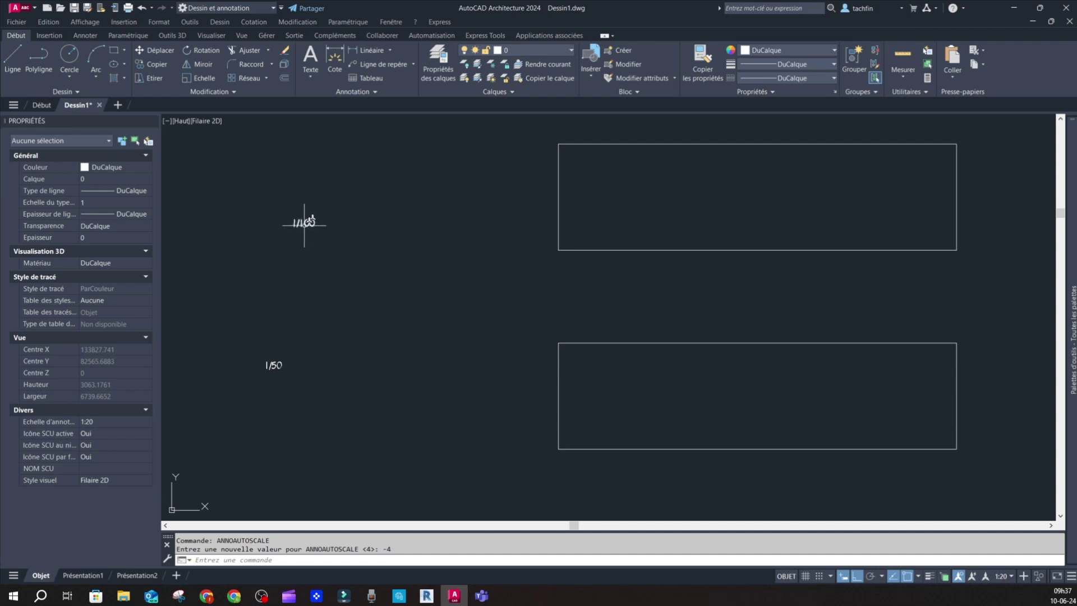
click(305, 223)
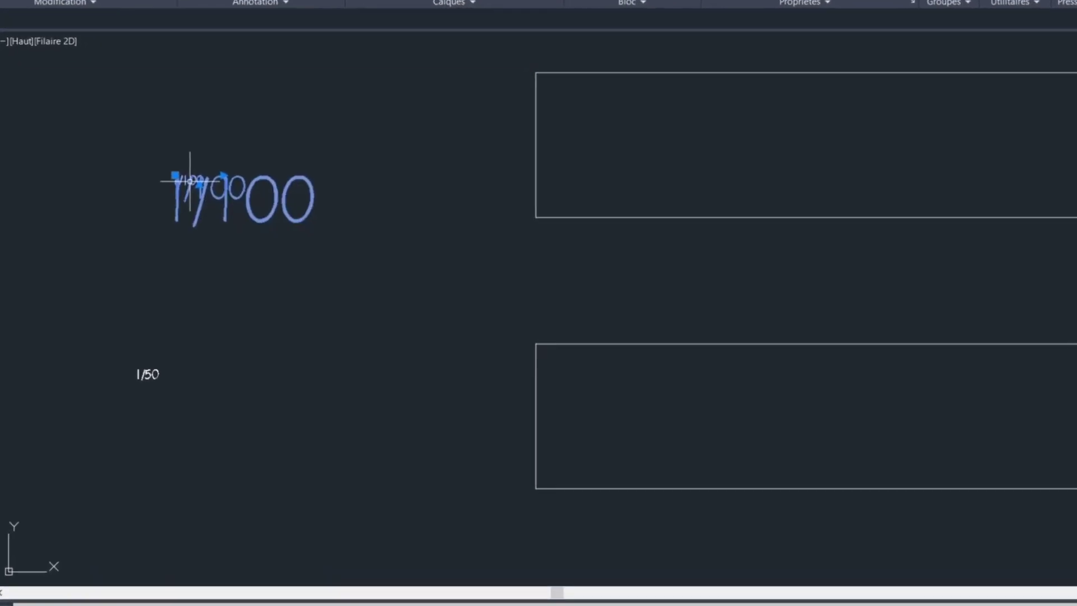
right_click(307, 229)
mouse_move(151, 210)
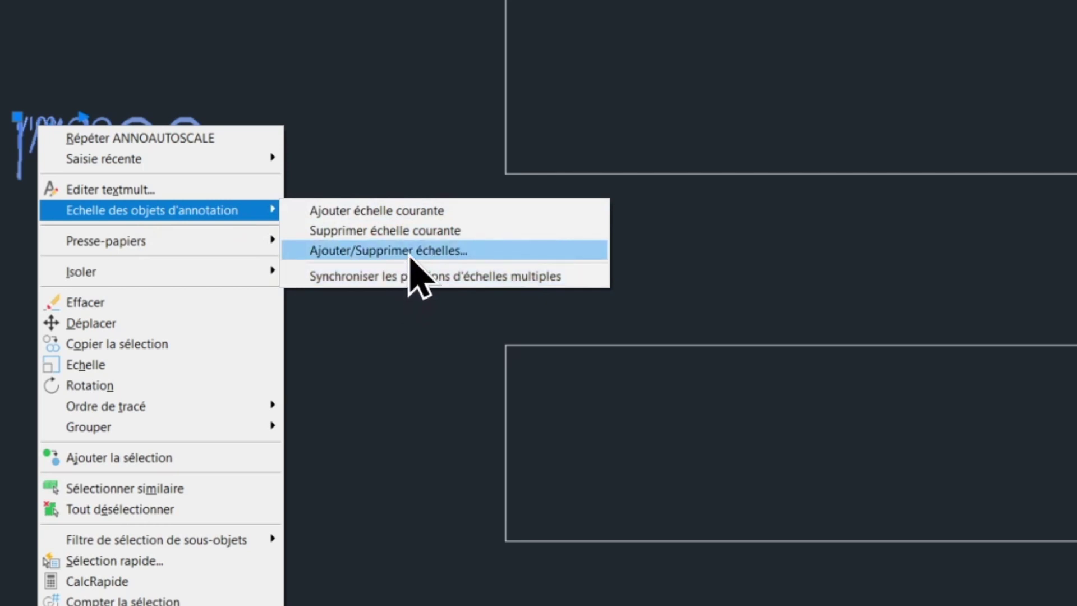
click(411, 252)
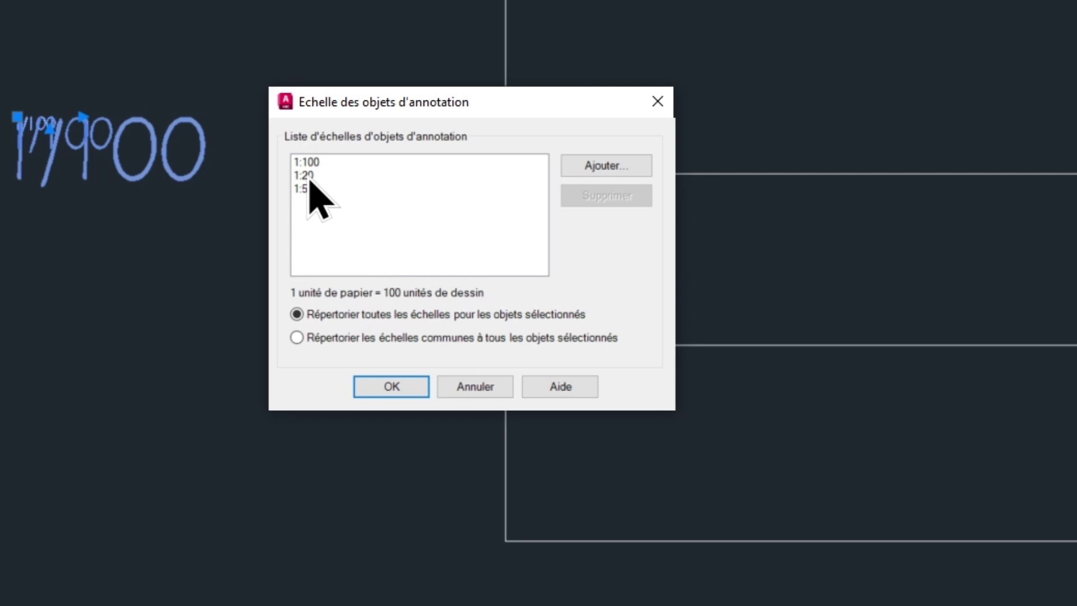
click(309, 179)
click(590, 203)
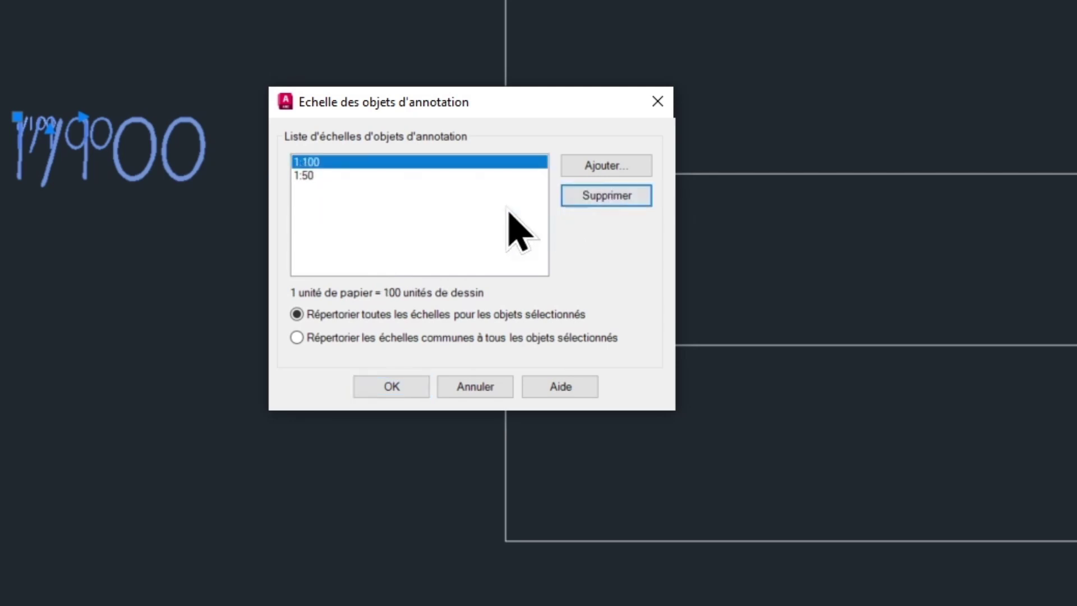
click(310, 177)
click(605, 196)
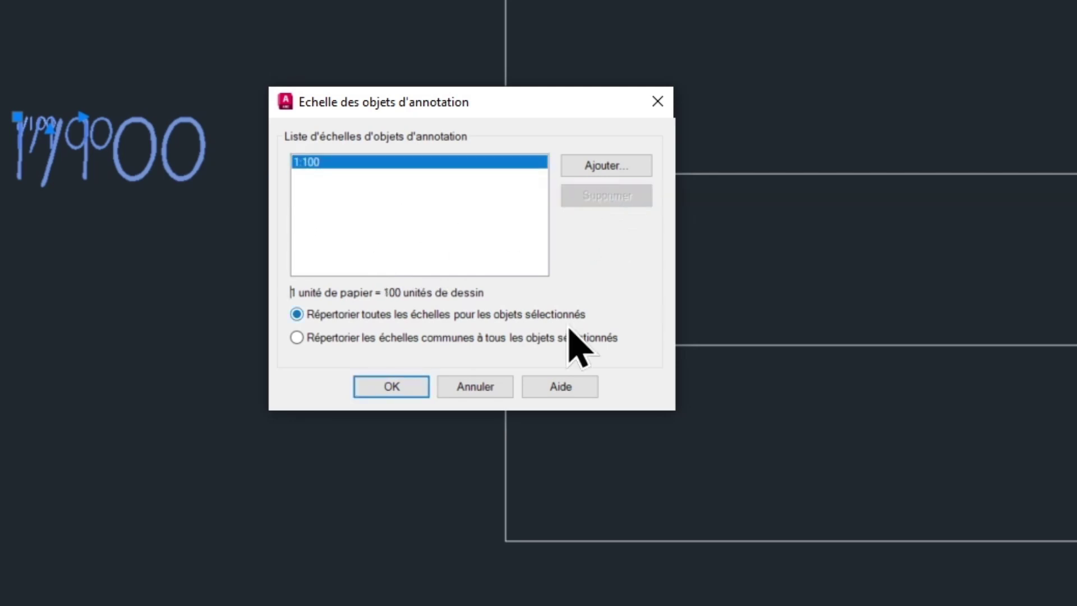
click(403, 389)
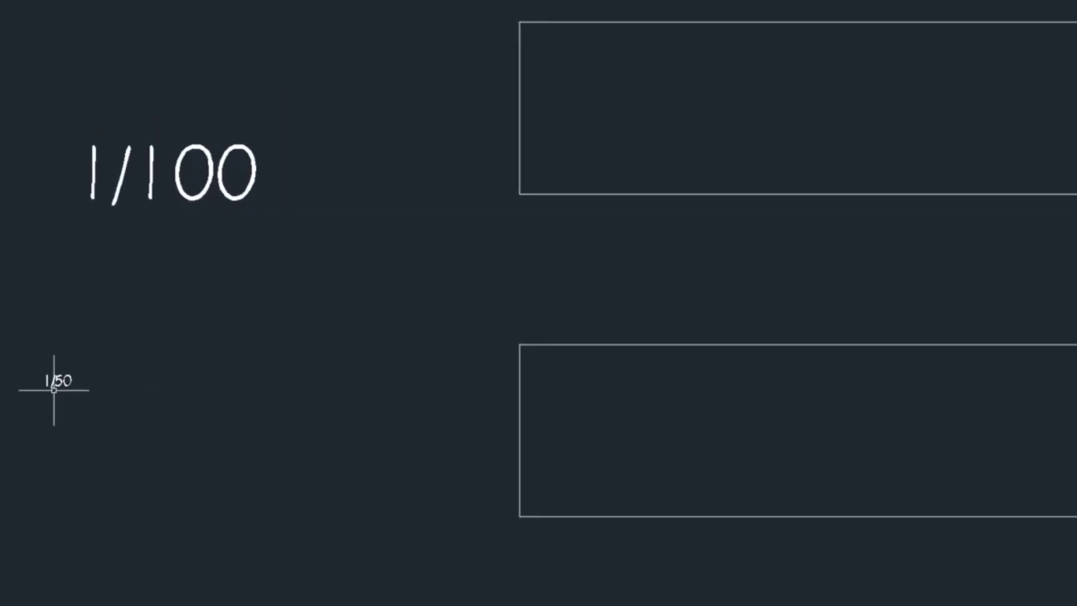
- Remove the 1:20 scale from the 1/50 label so only 1:50 remains
click(274, 368)
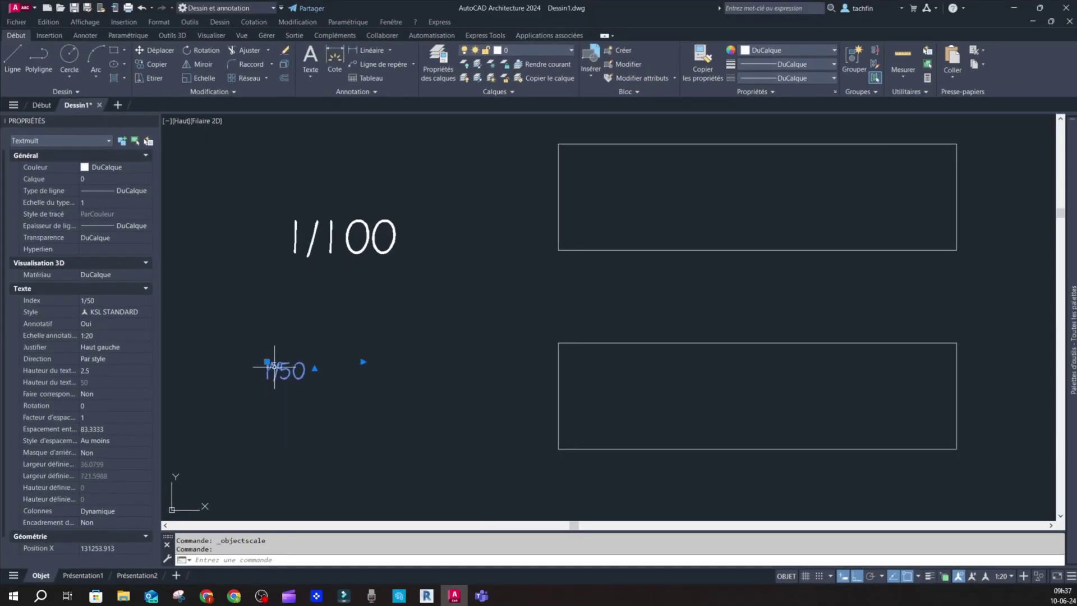
right_click(274, 367)
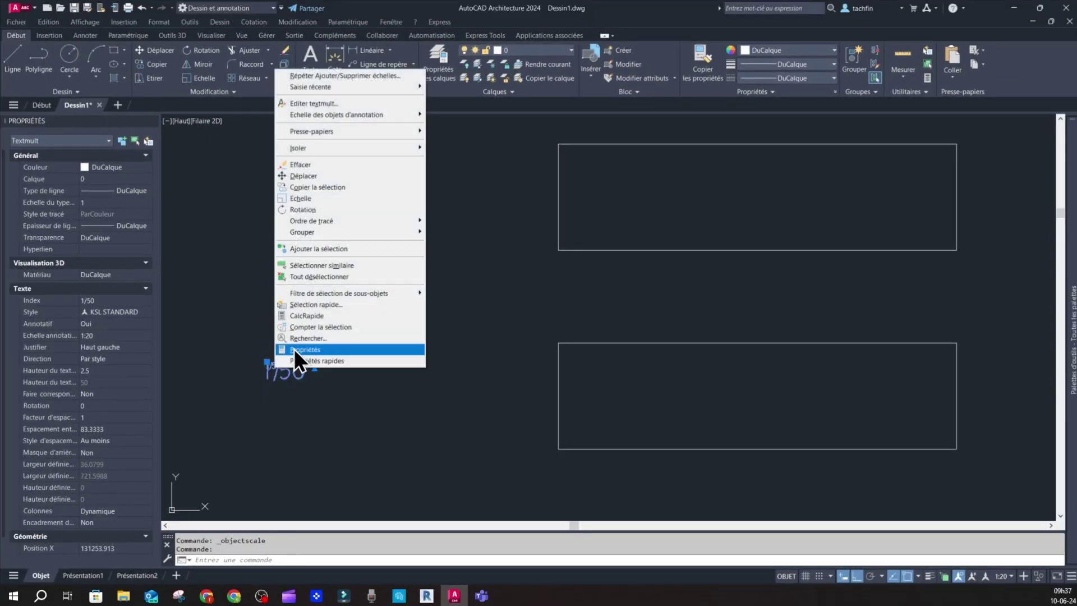
mouse_move(337, 115)
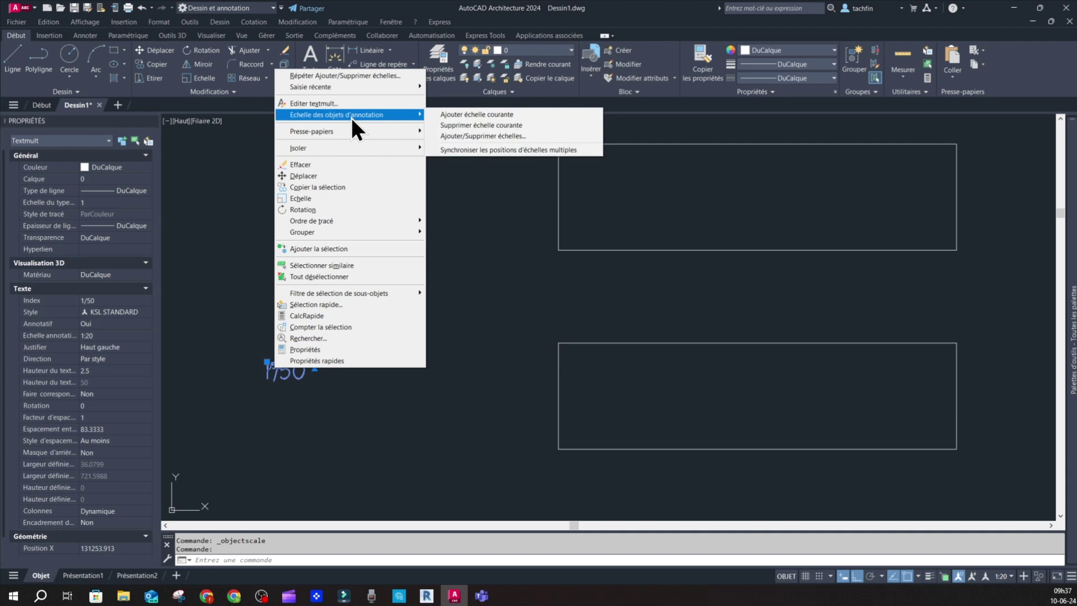
click(503, 136)
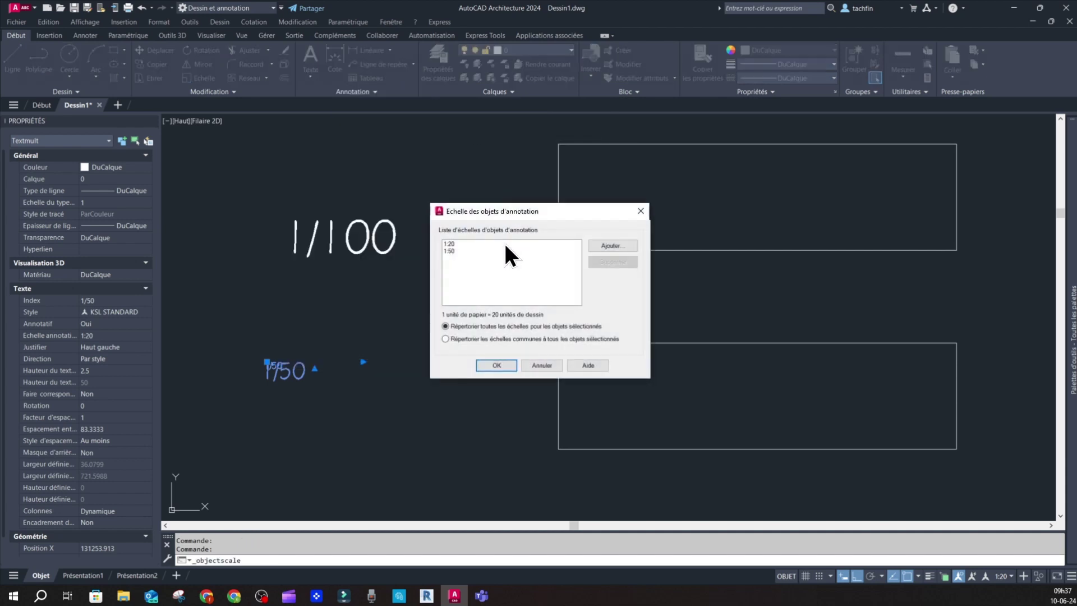
click(451, 245)
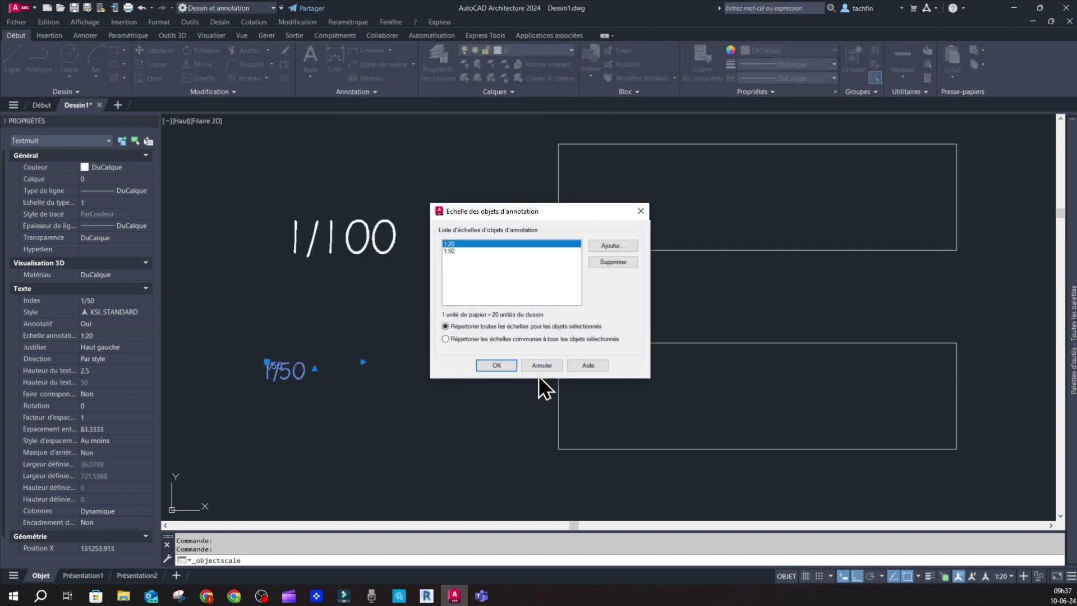
click(617, 261)
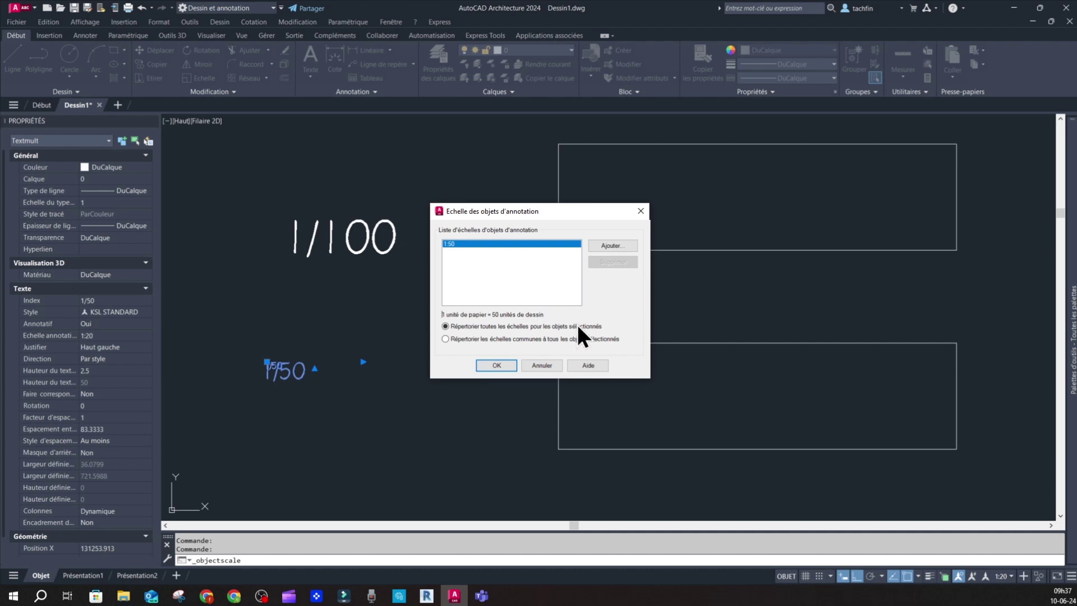
click(496, 365)
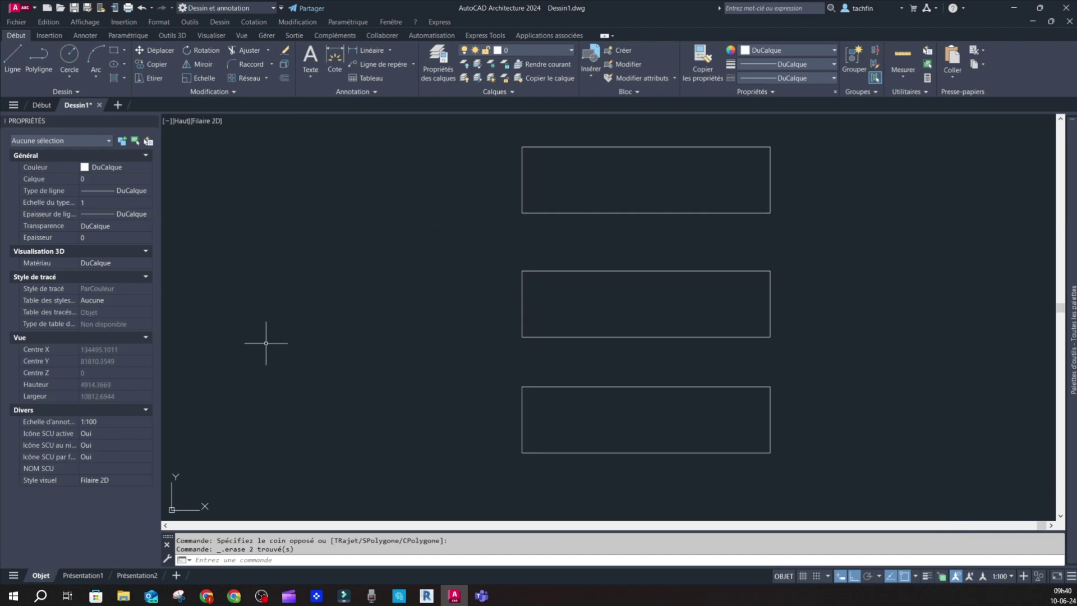
text(s)
key(Return)
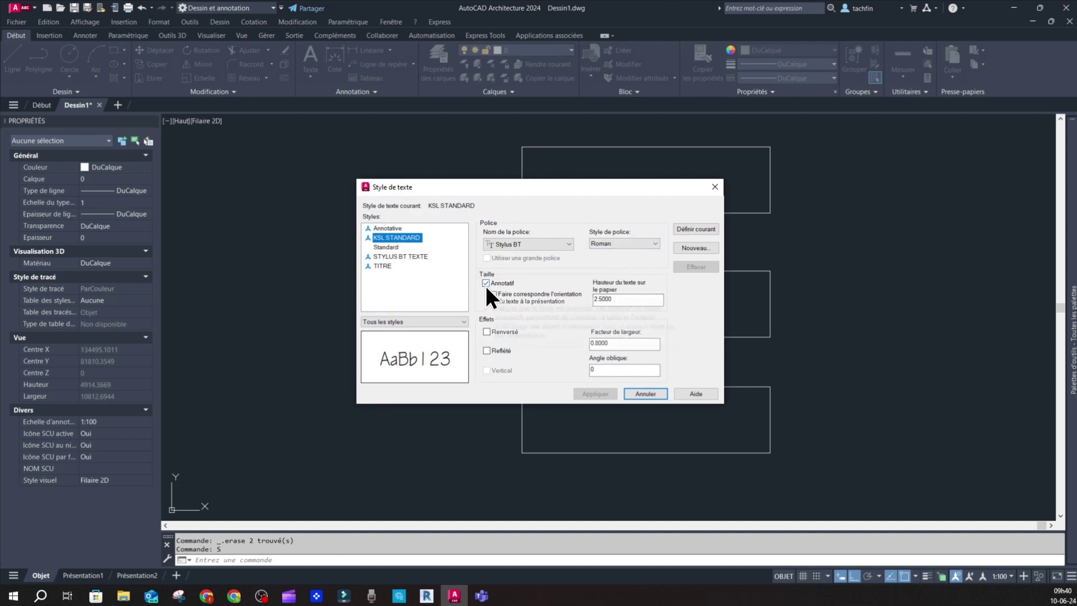
click(645, 394)
text(cst)
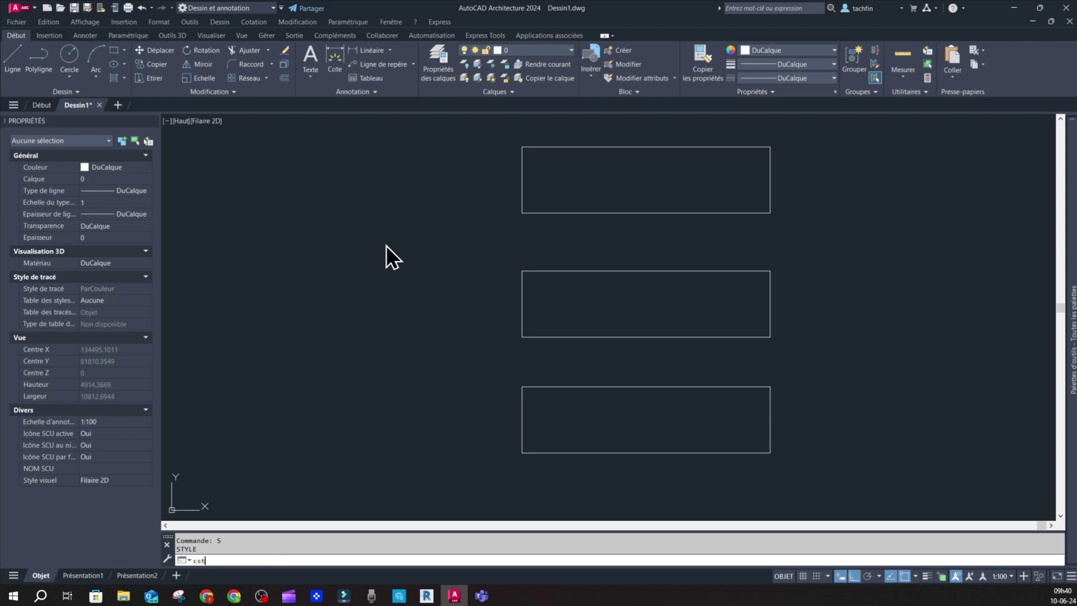
key(Return)
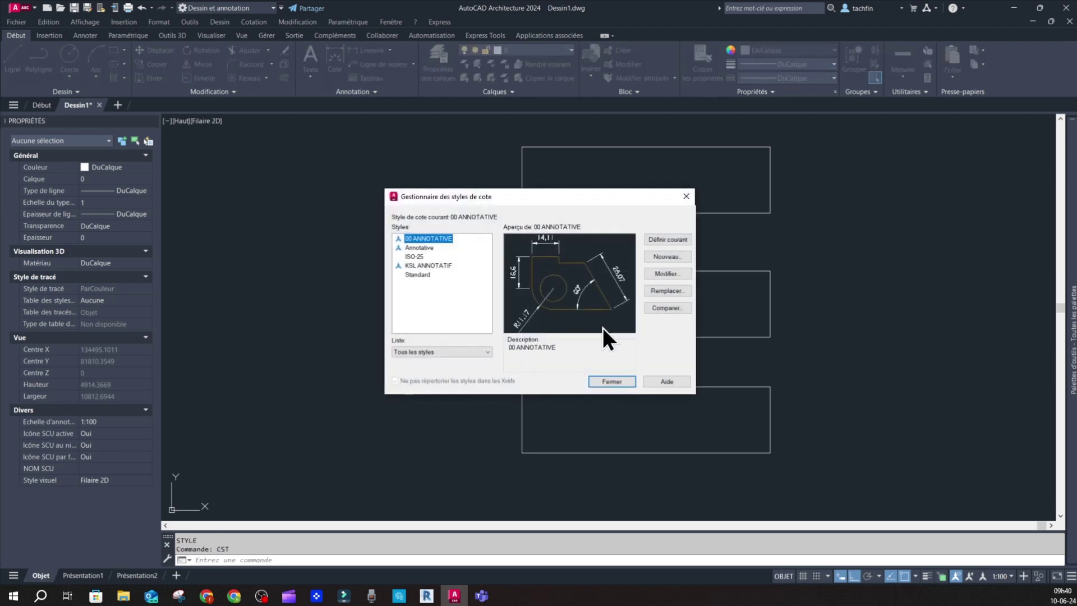
click(674, 274)
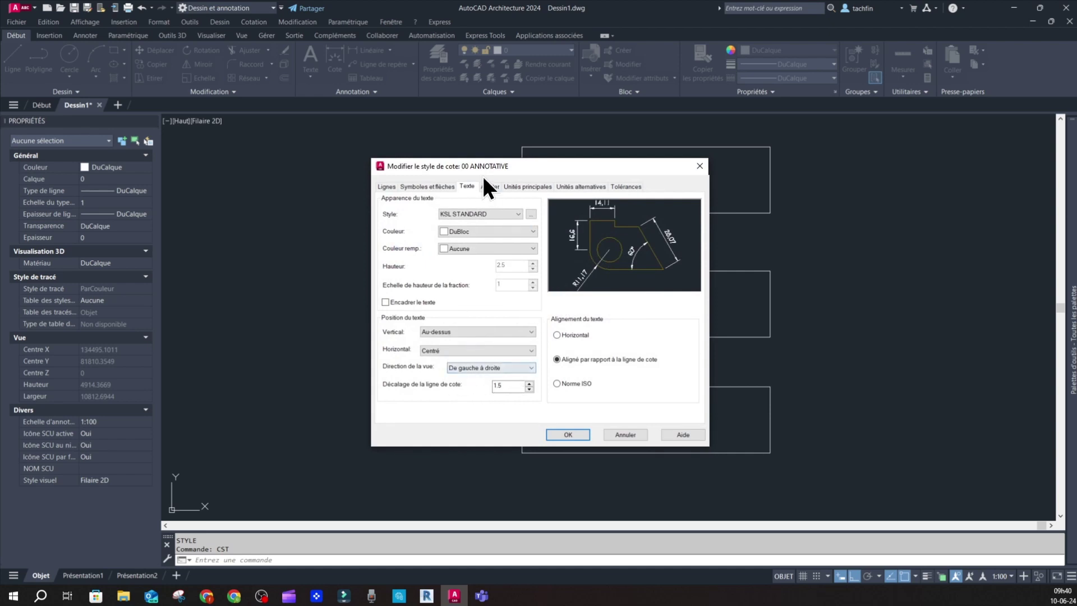
click(489, 187)
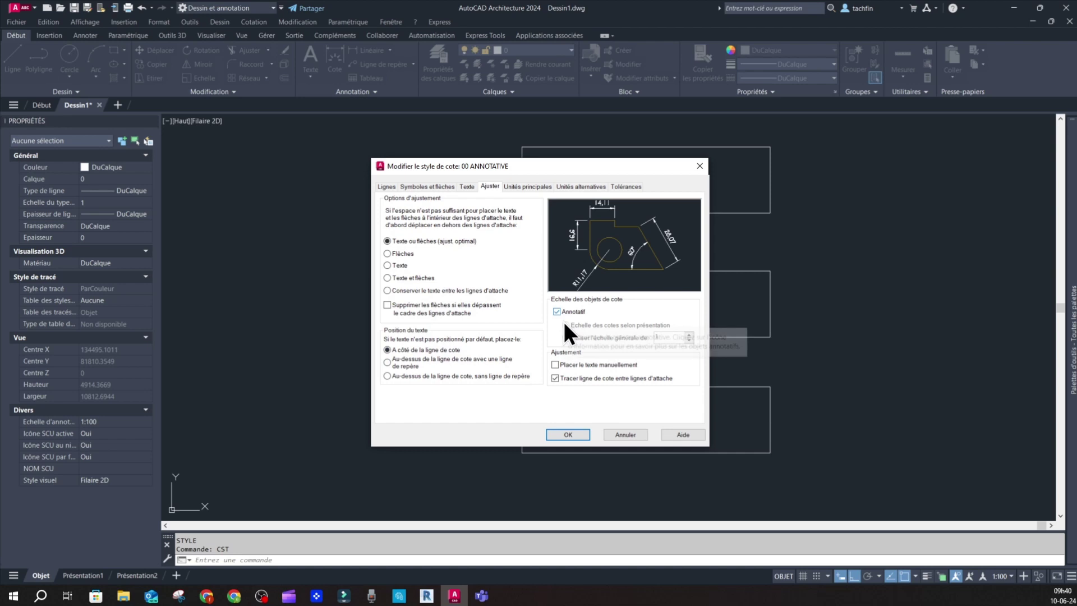
click(581, 435)
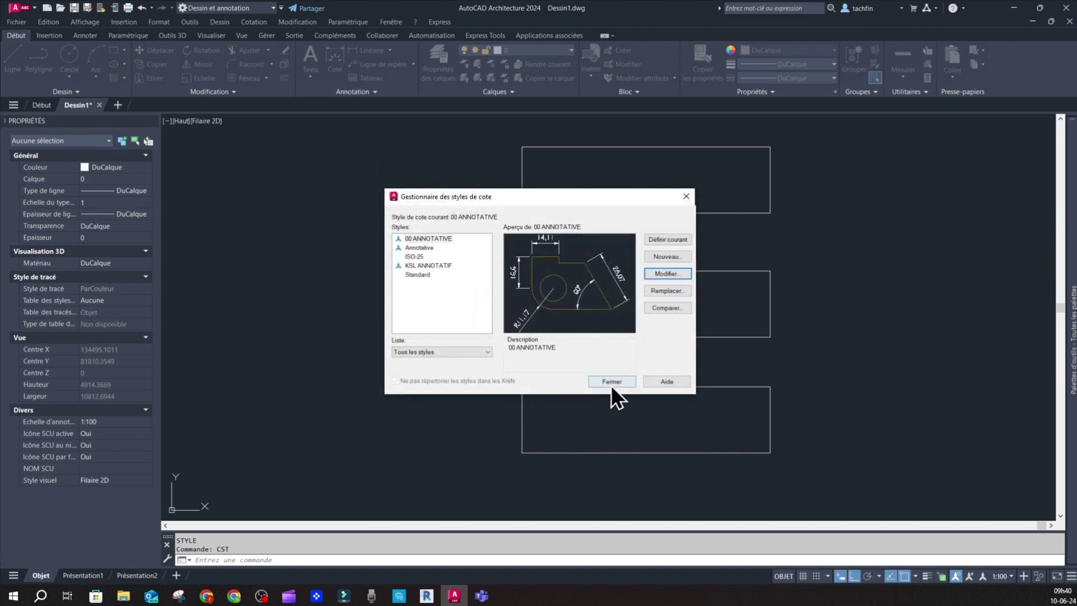
click(592, 383)
text(LIS)
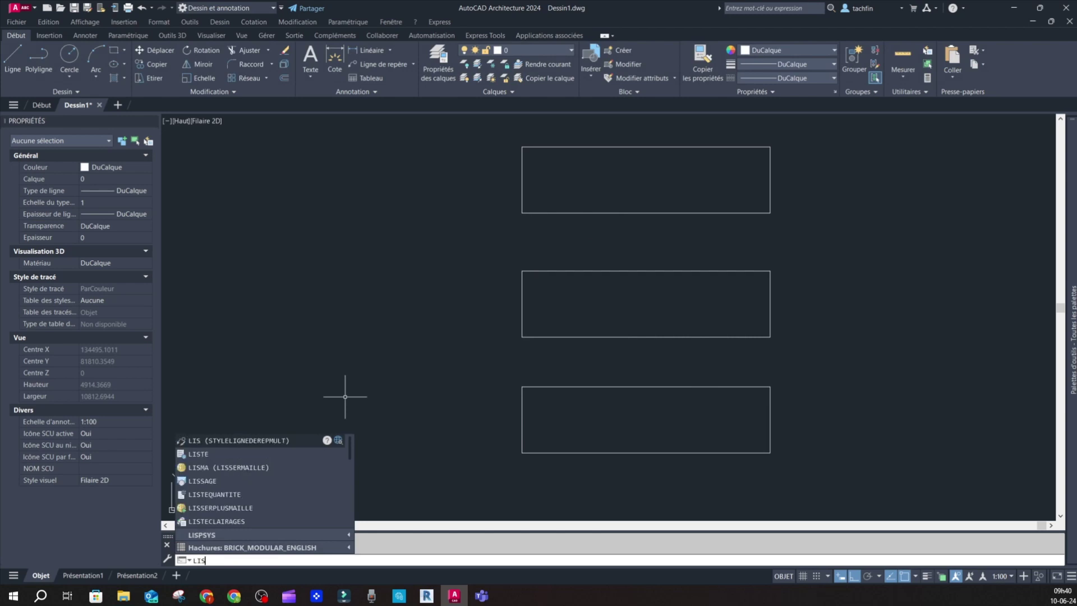
key(Return)
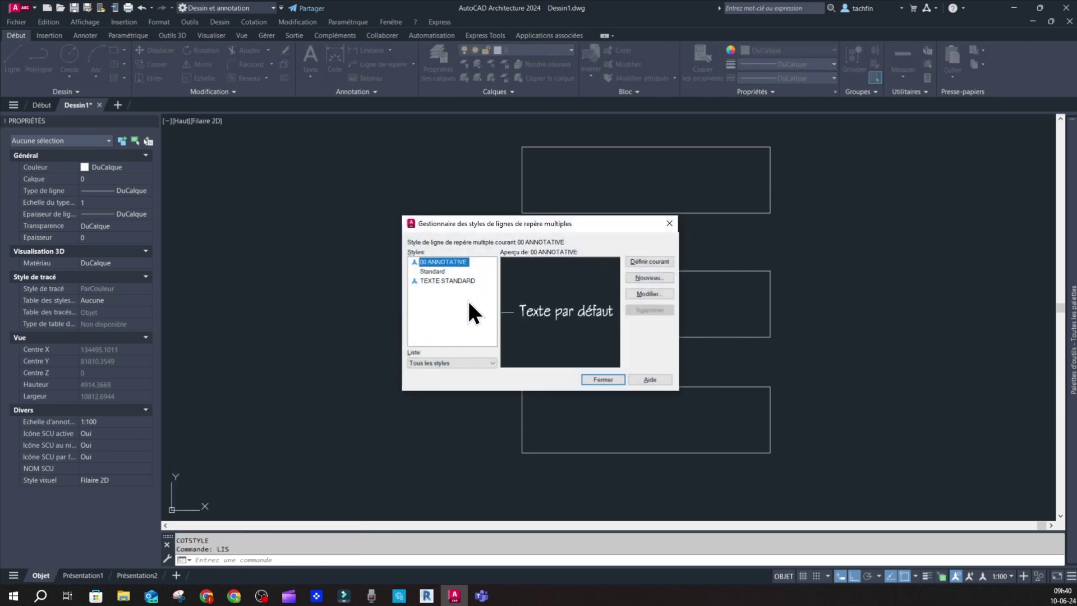
click(649, 294)
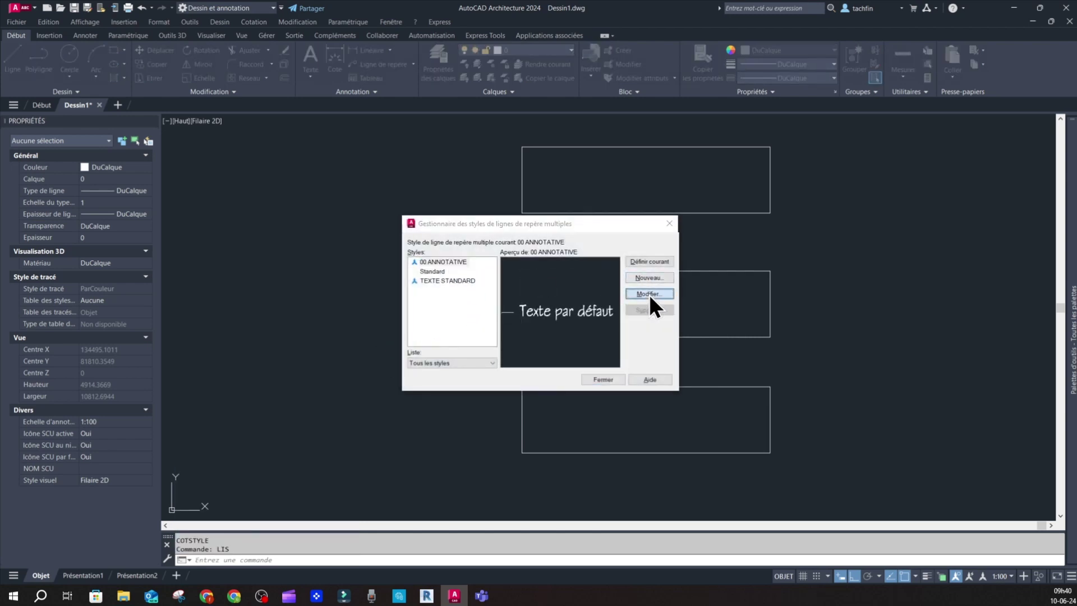
click(477, 193)
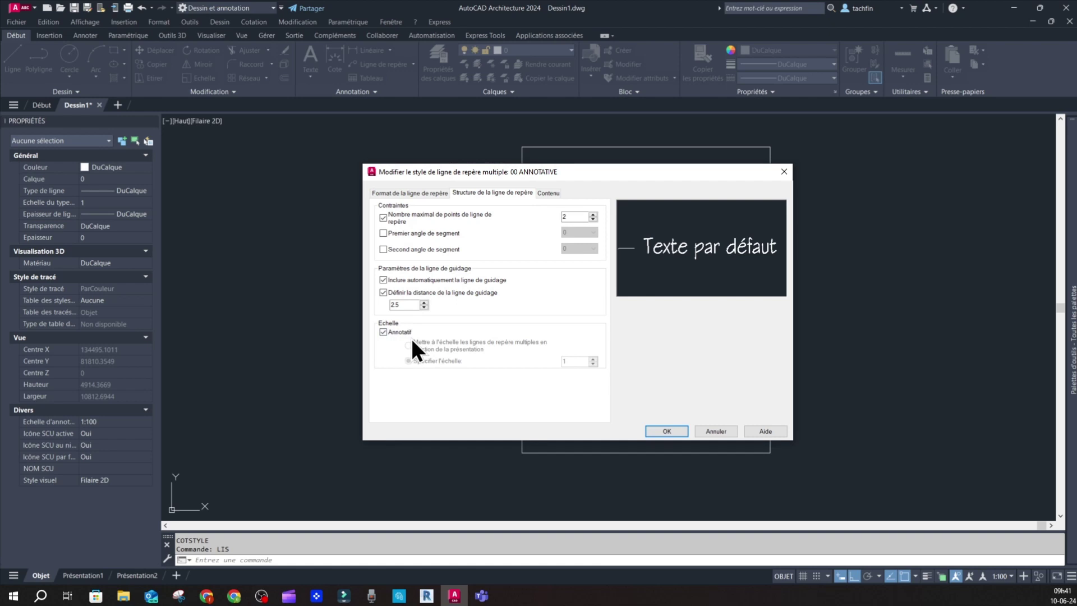
click(661, 429)
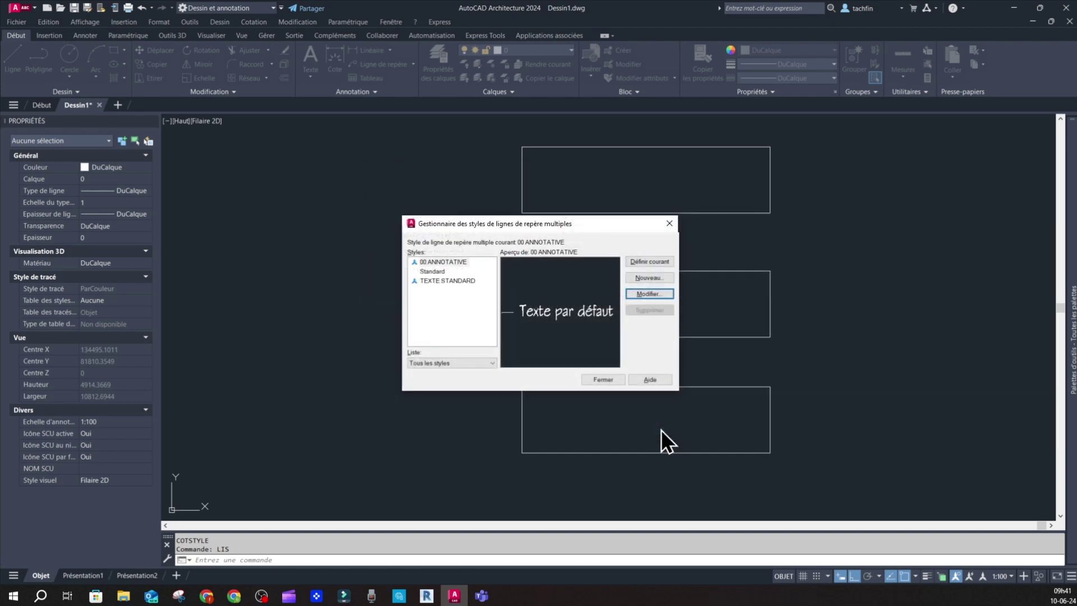
click(617, 378)
scroll(415, 280, down, 3)
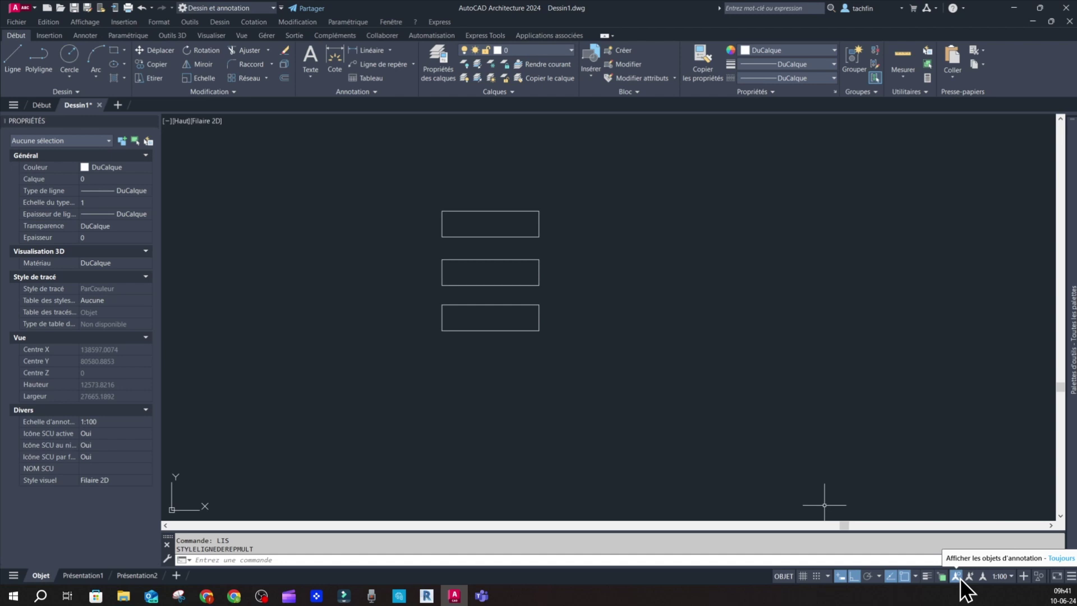
scroll(535, 224, up, 4)
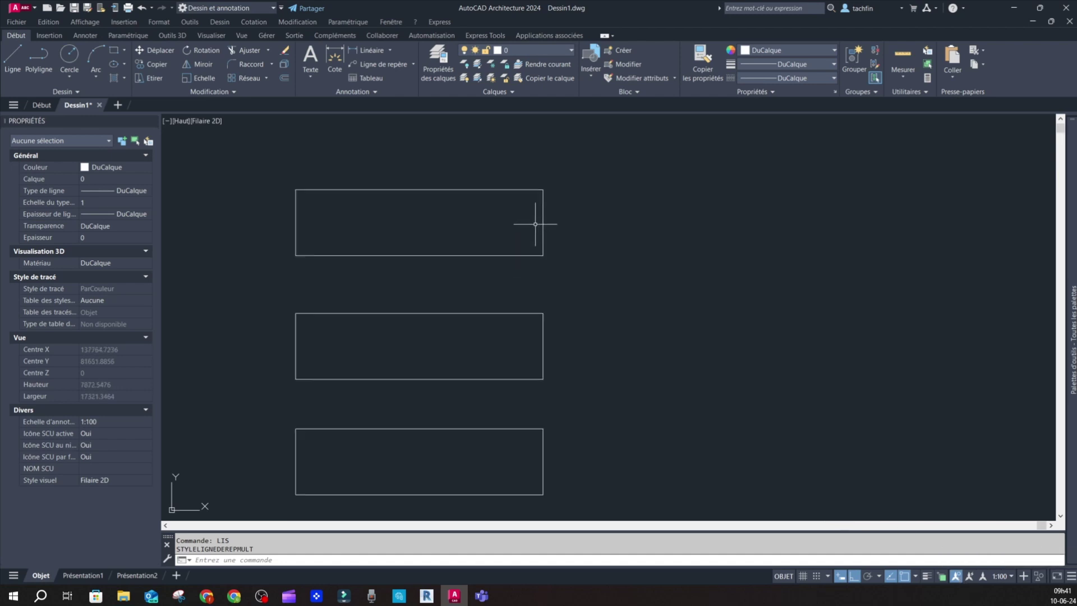
- Add a 1/100 multiline text label to the left of the top rectangle
scroll(472, 207, down, 2)
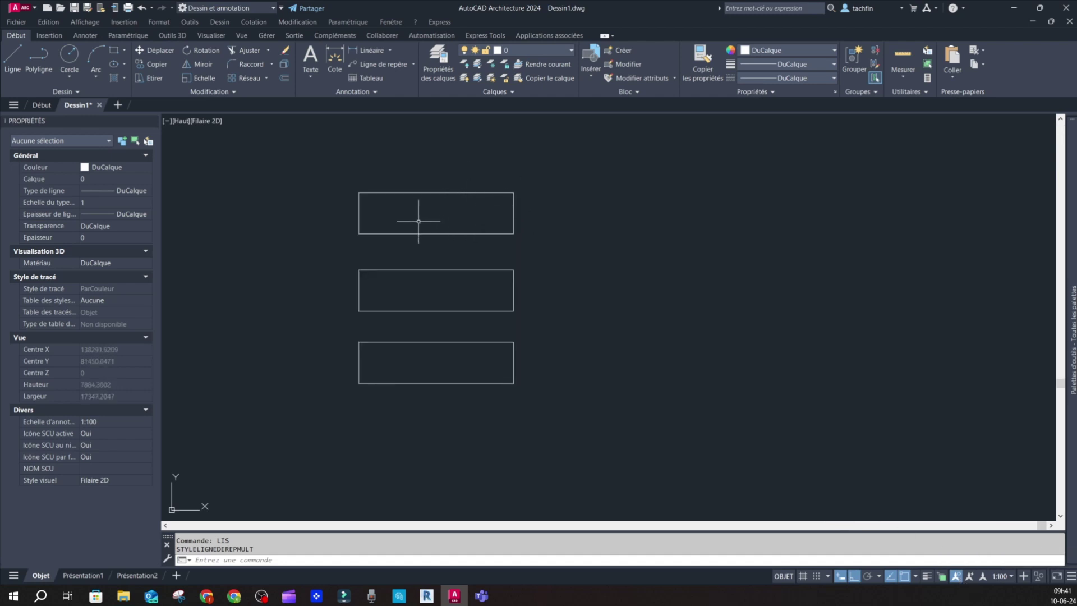
text(tt)
key(Return)
click(280, 199)
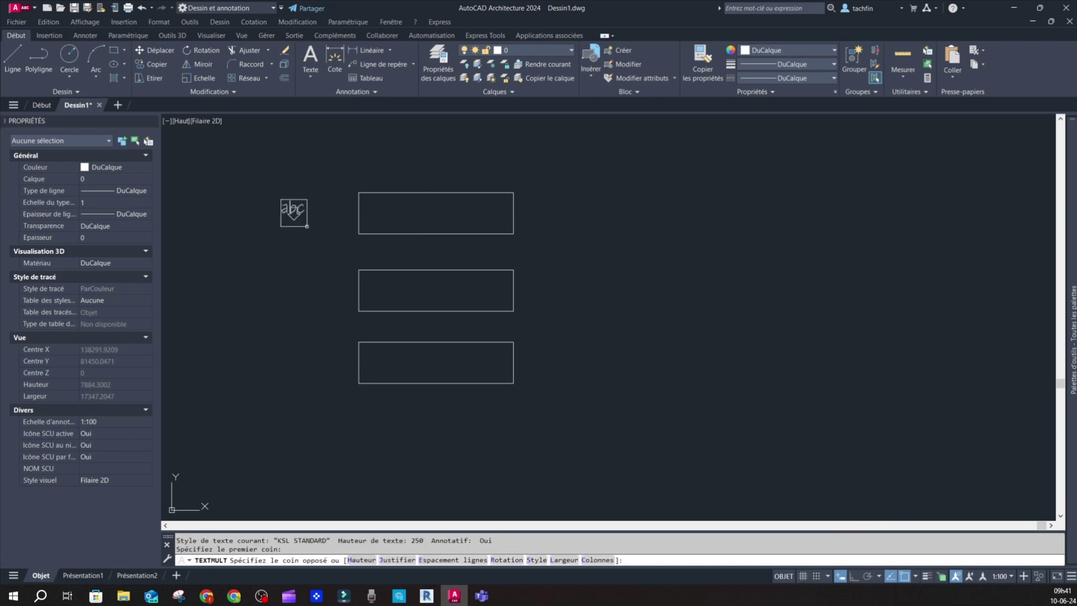
click(339, 227)
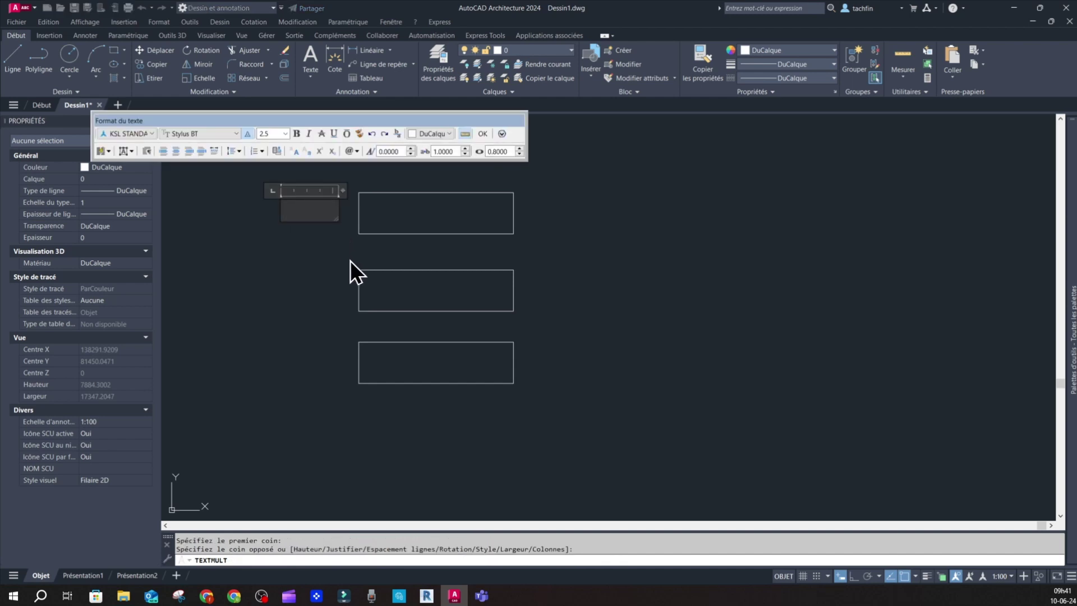
text(1/100)
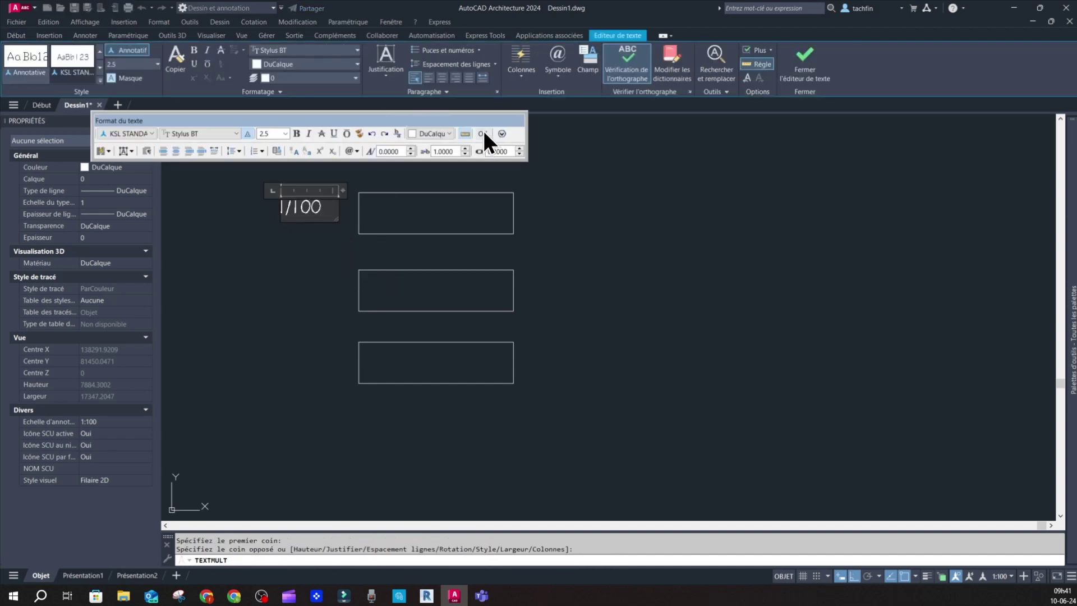
click(483, 133)
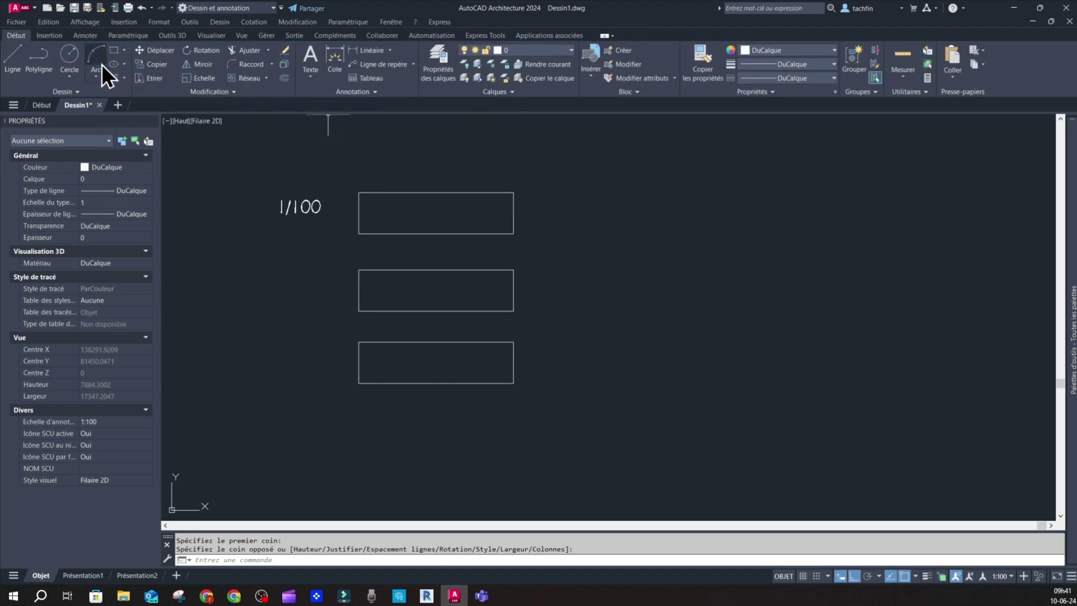
- Dimension the top rectangle's top edge with a 3000 linear dimension
click(373, 52)
click(359, 192)
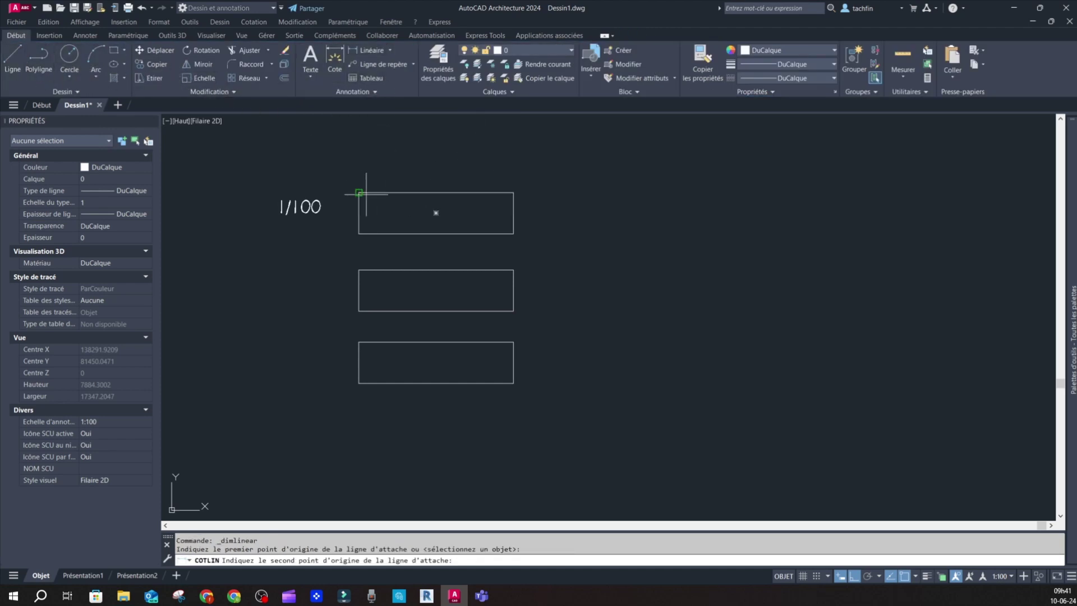
click(513, 193)
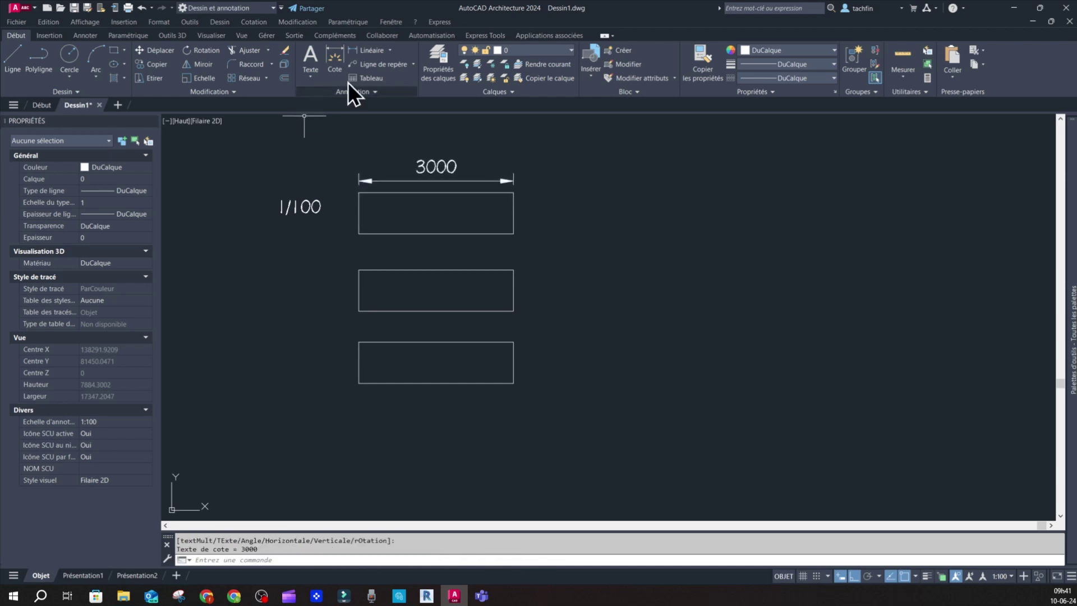
- Add a diagonal leader reading 1/100 from the top rectangle's lower-right corner
text(l)
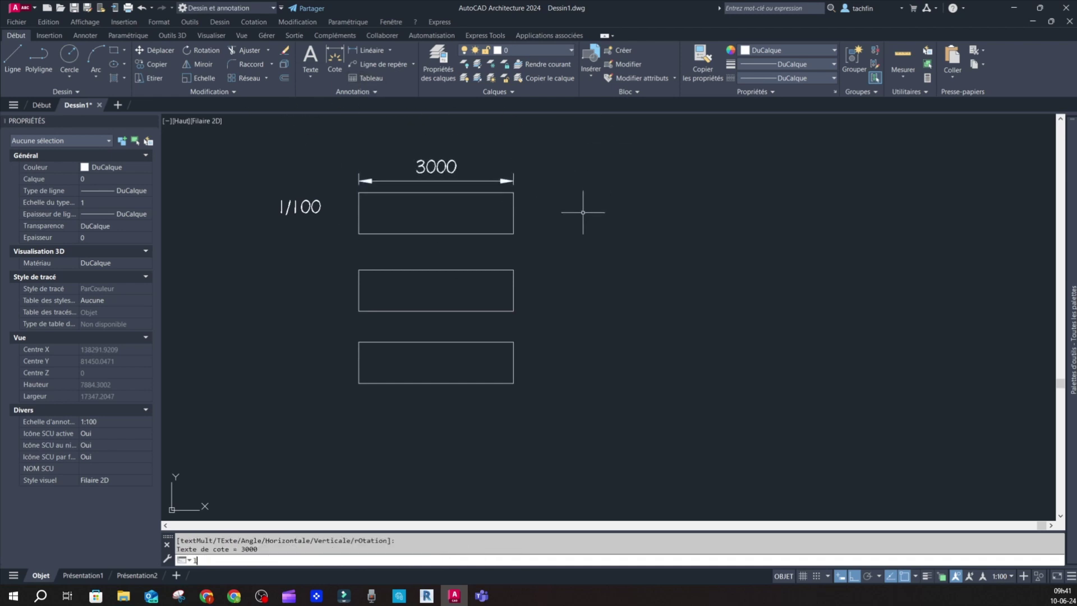
text(g)
key(Return)
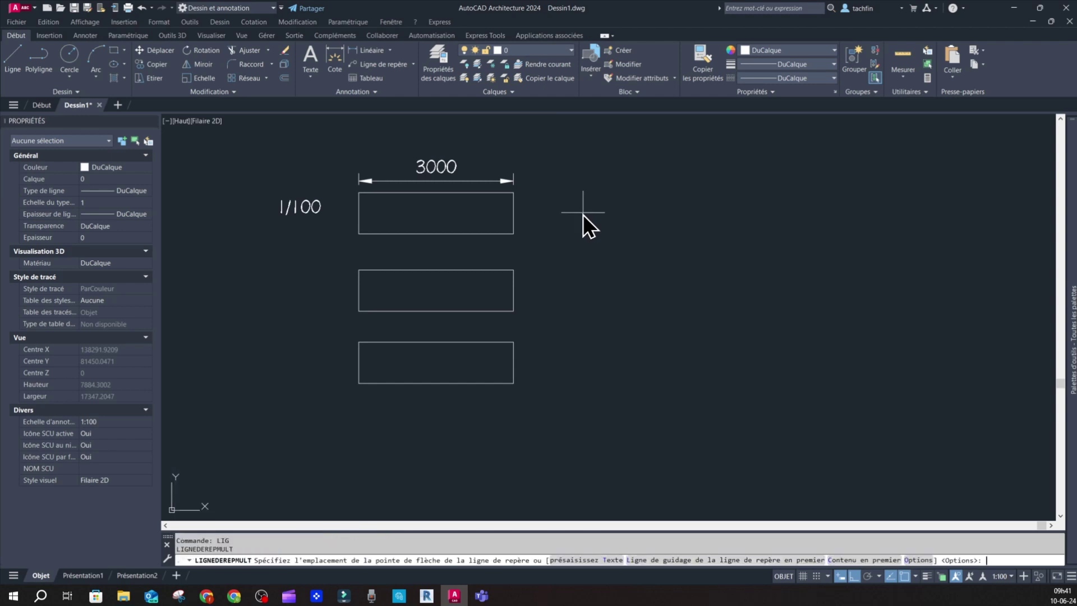
click(514, 233)
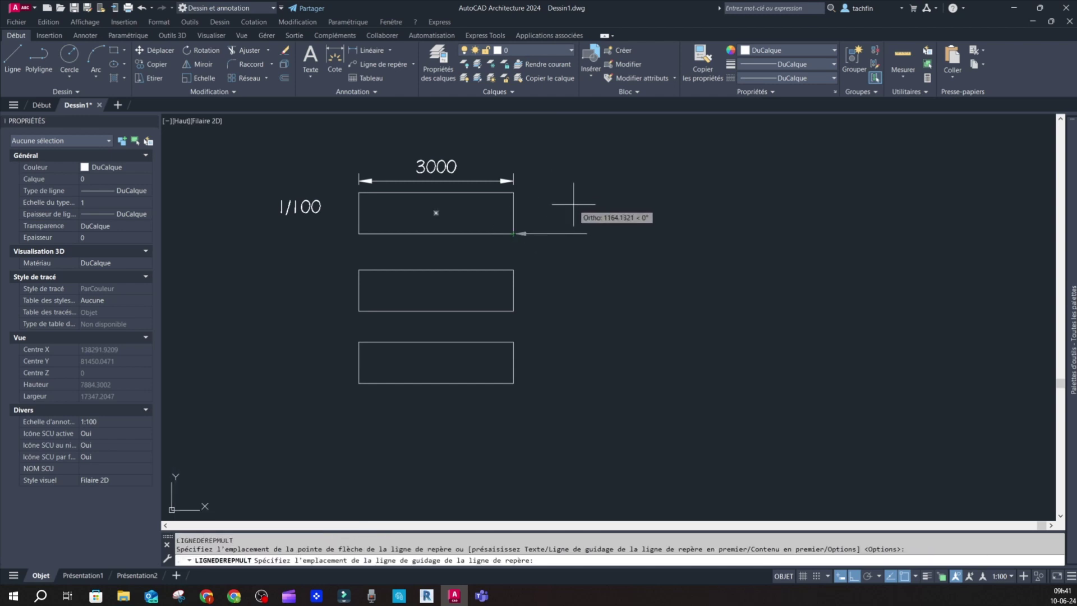
key(F8)
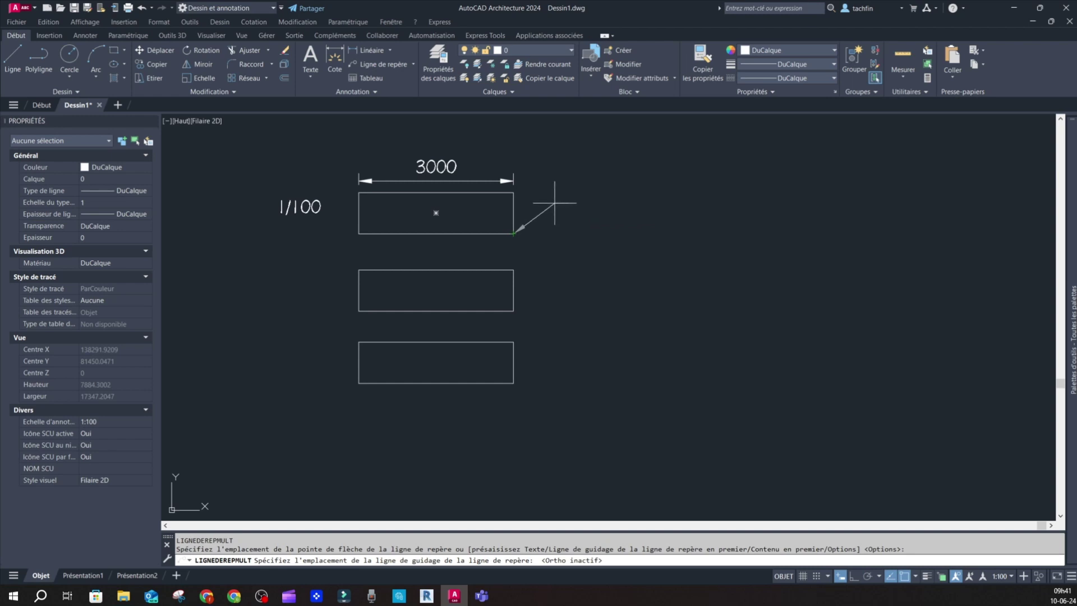
click(554, 203)
text(1/100)
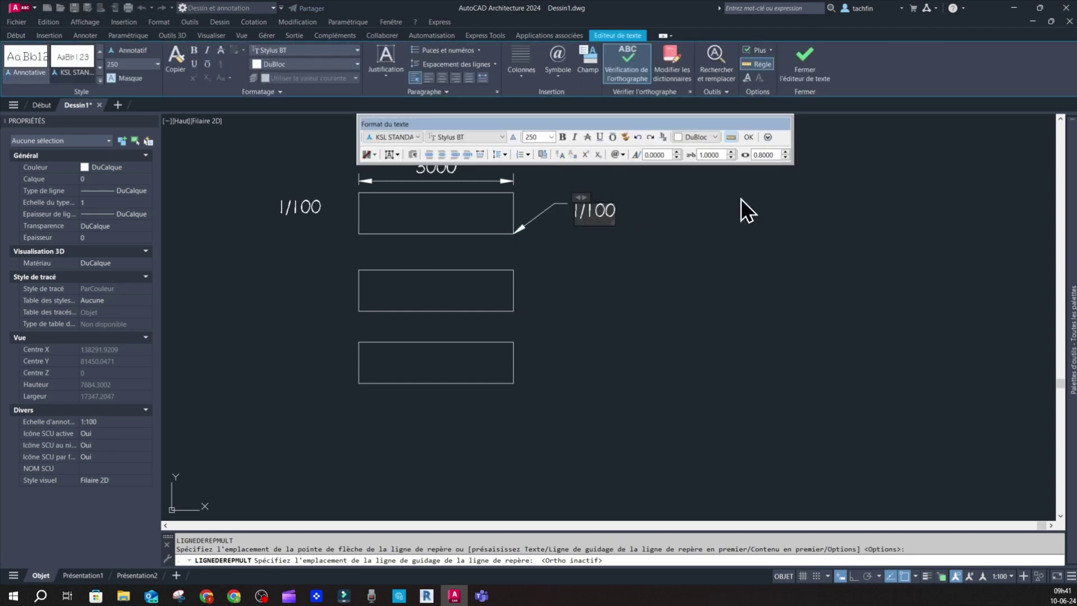
click(749, 137)
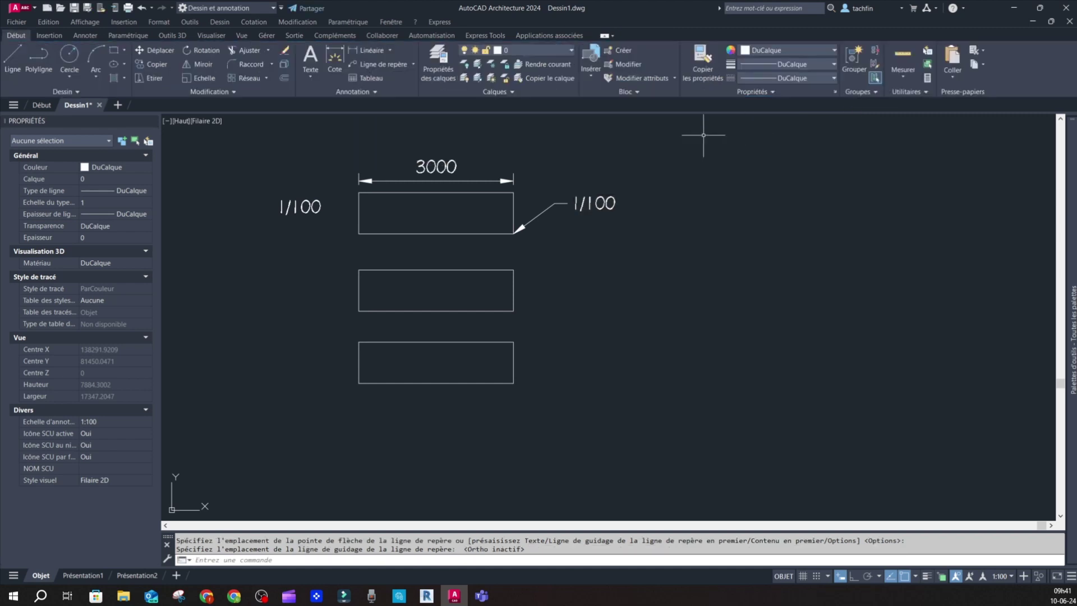
- Hatch the inside of the top rectangle with the annotative ANGLE pattern
click(114, 79)
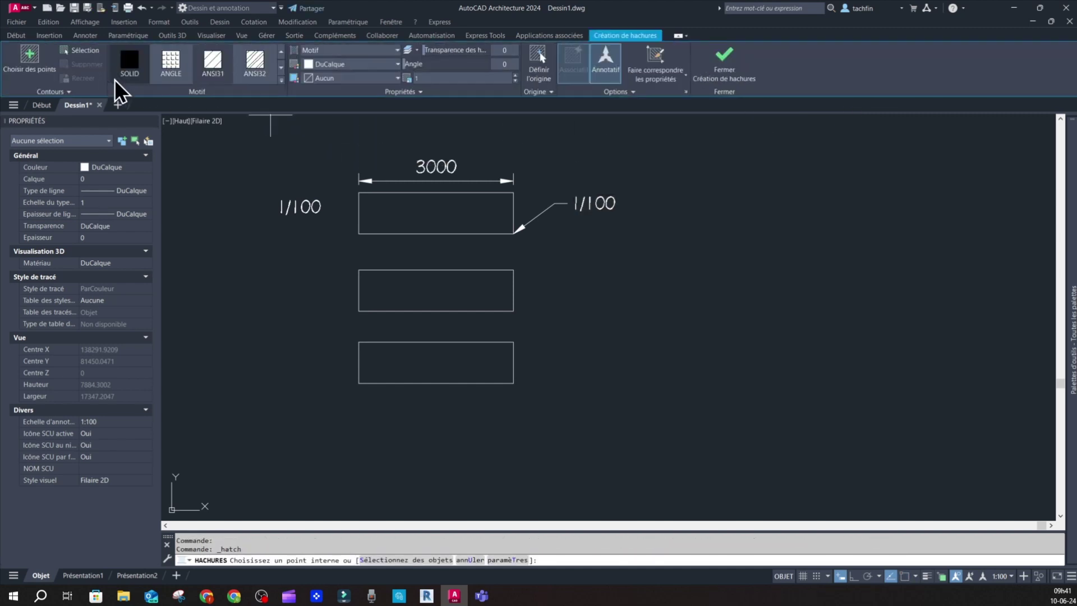
click(171, 66)
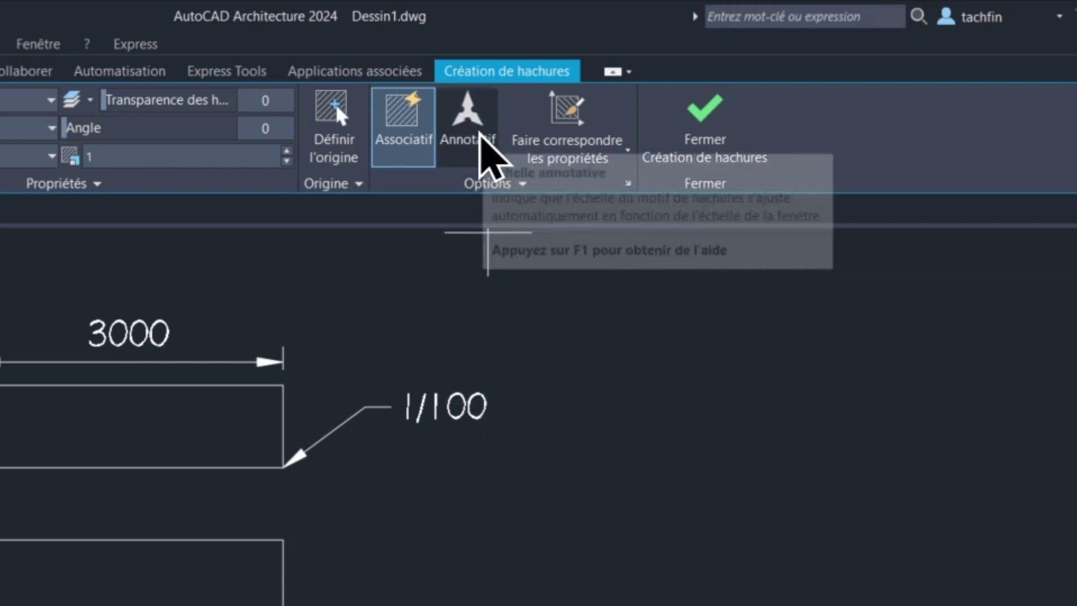
click(480, 137)
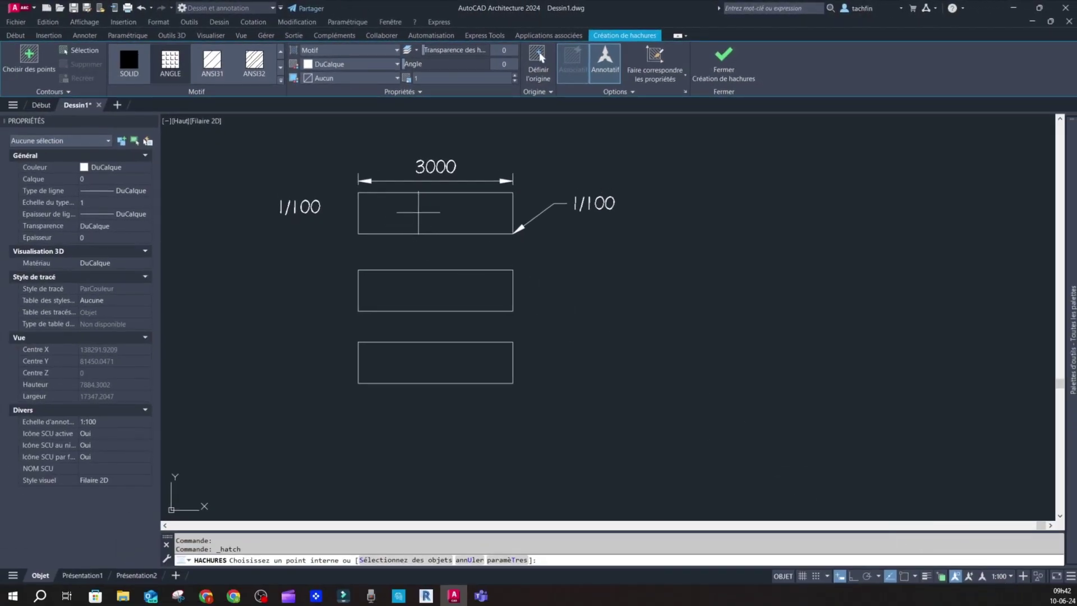
click(418, 212)
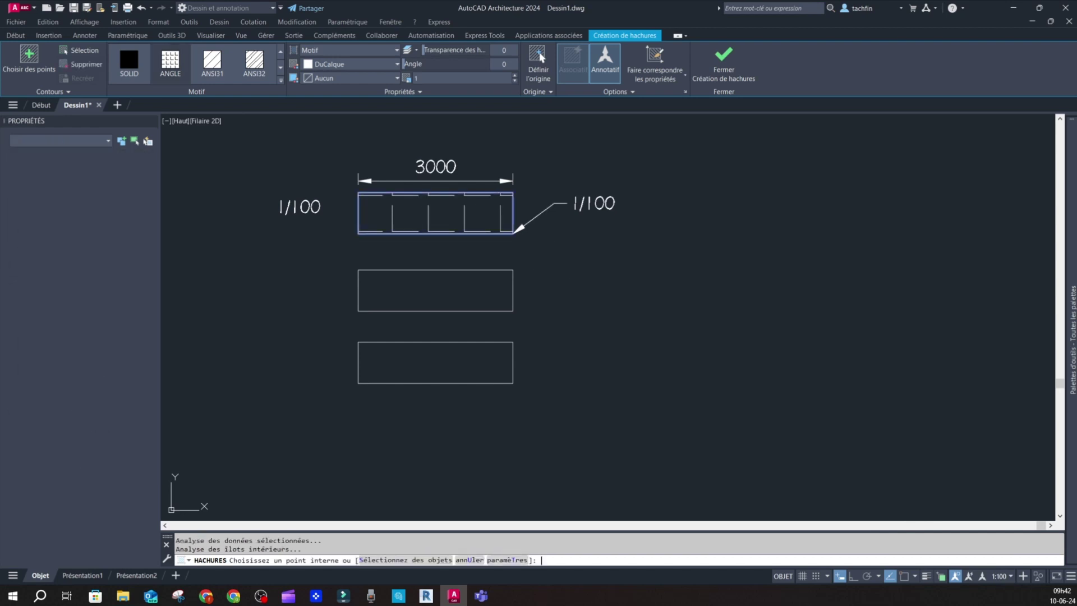
key(Return)
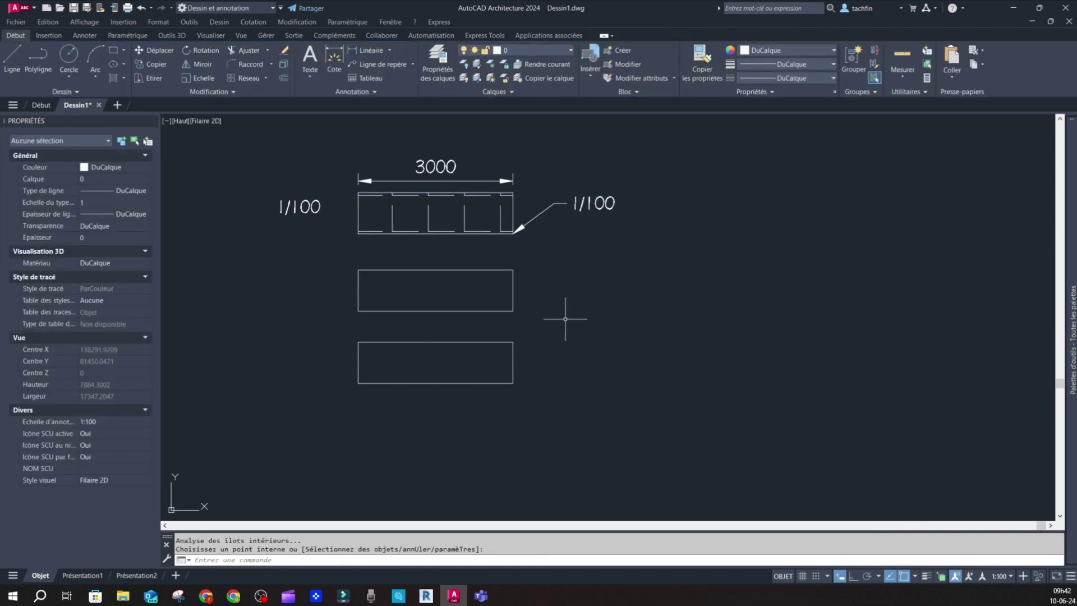
click(1006, 578)
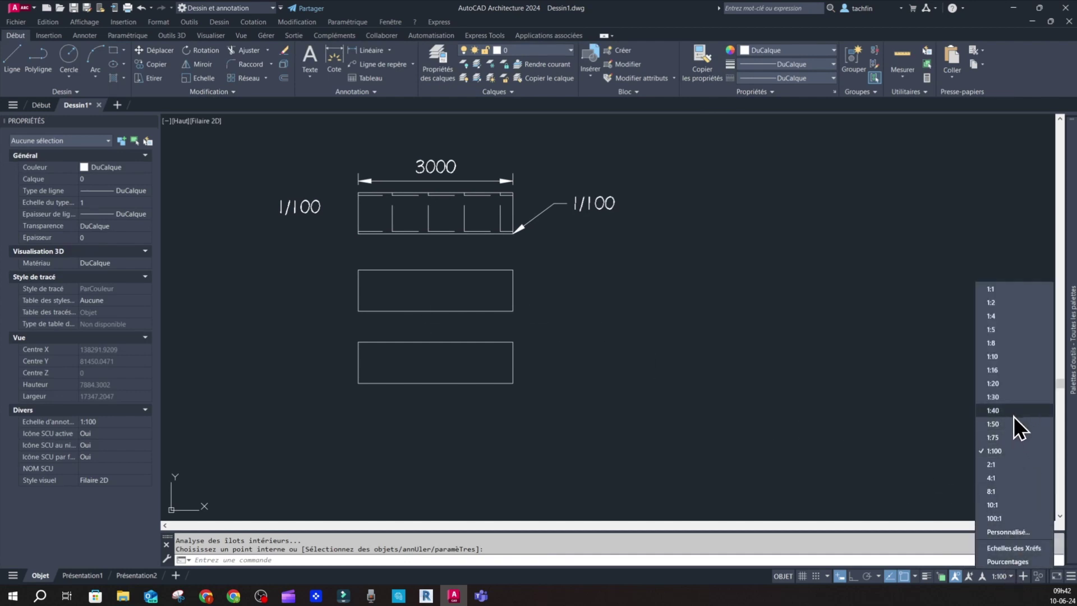
- Set annotation scale to 1:50 and add a 1/50 text label left of the middle rectangle
click(1000, 425)
text(tt)
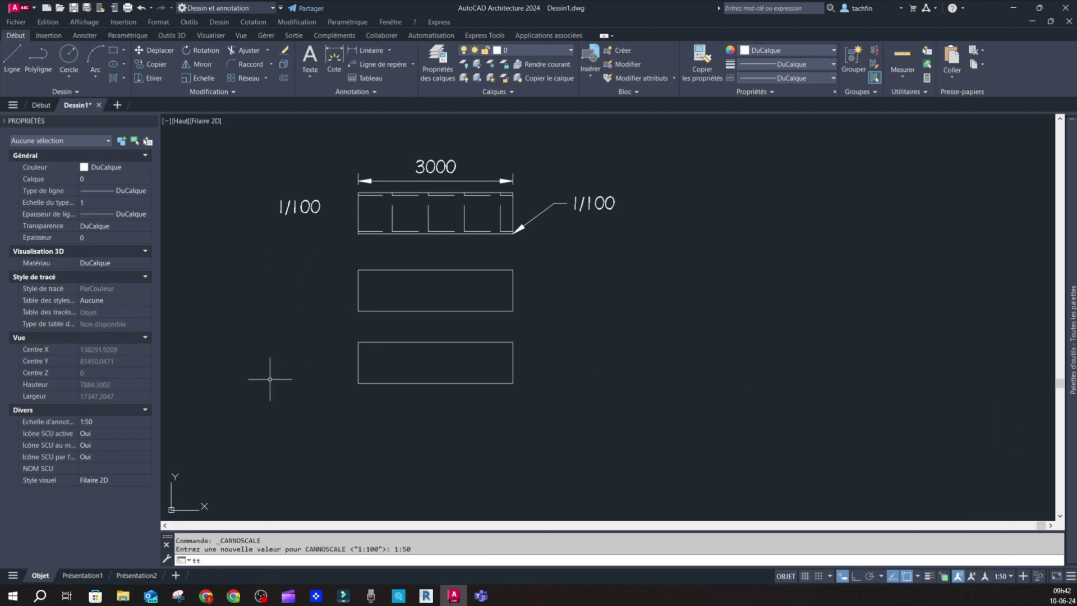
key(Return)
click(288, 288)
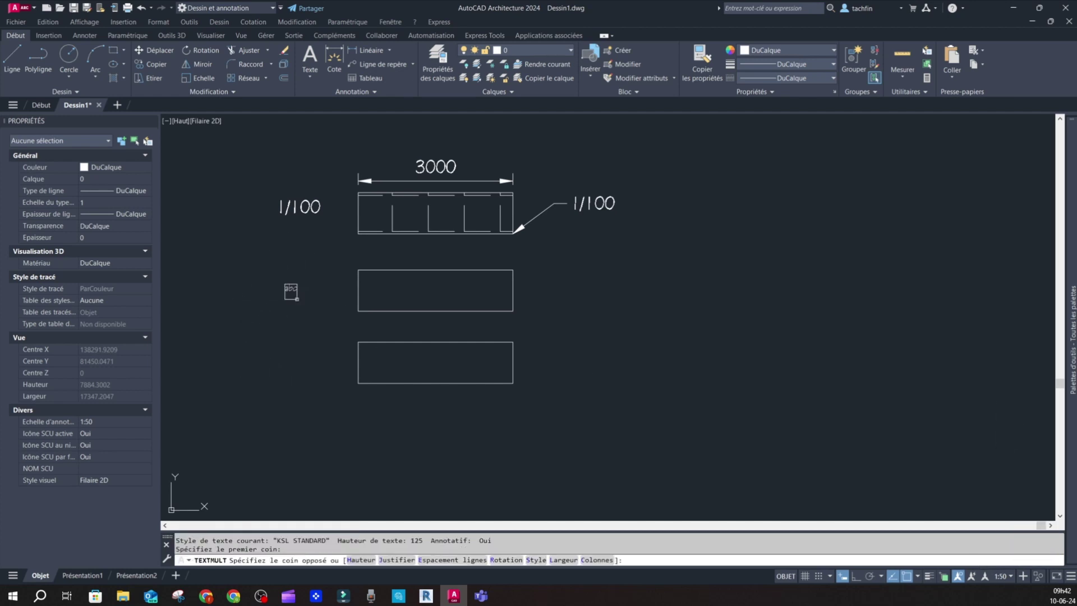
click(334, 301)
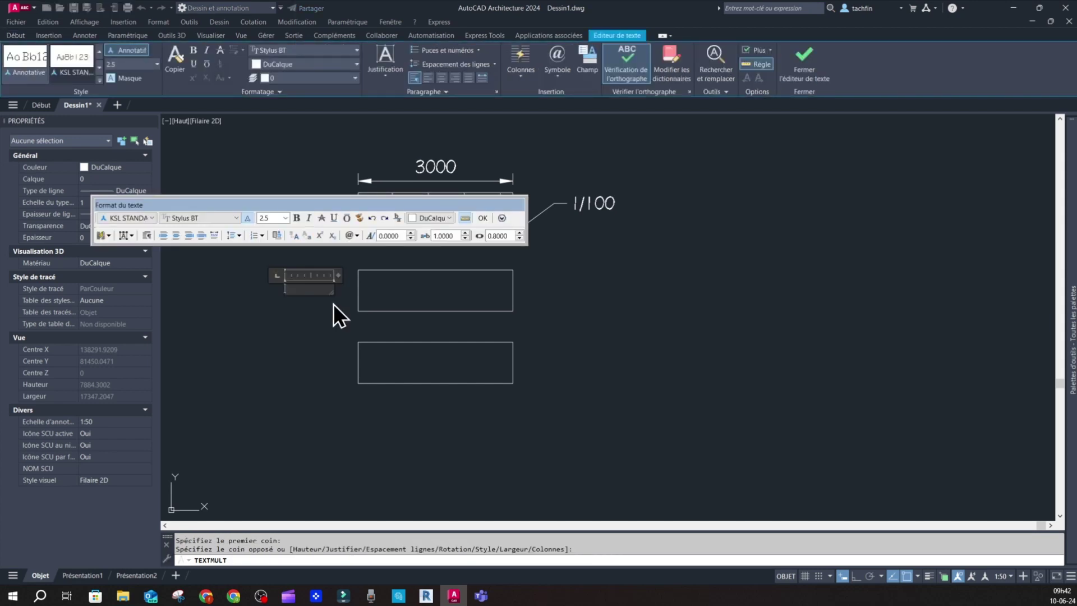
text(1/50)
click(483, 217)
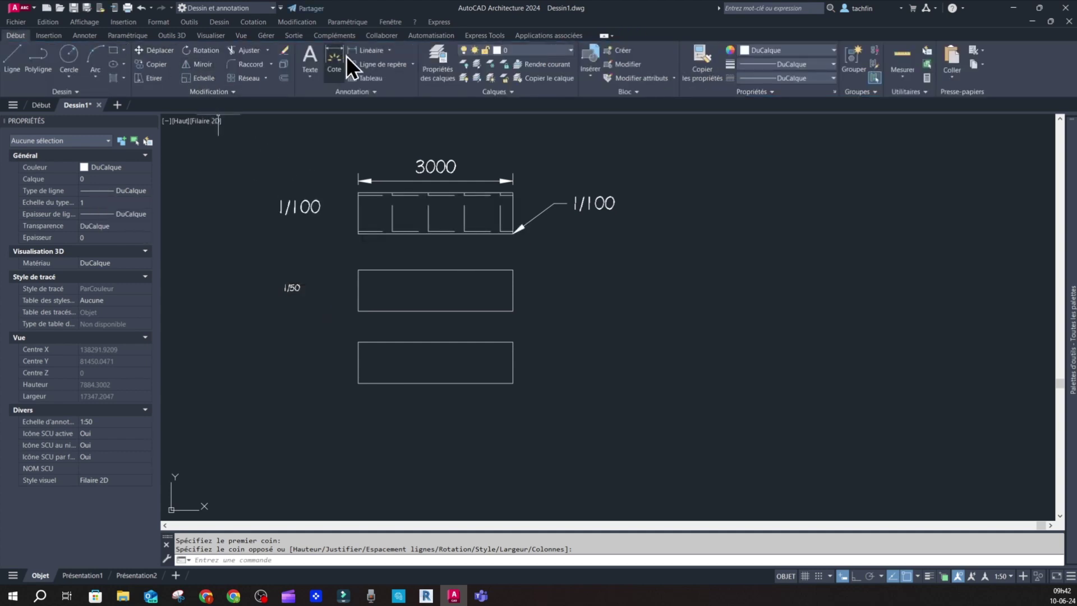
- Place a 3000 linear dimension above the middle rectangle's top edge
click(373, 54)
click(358, 270)
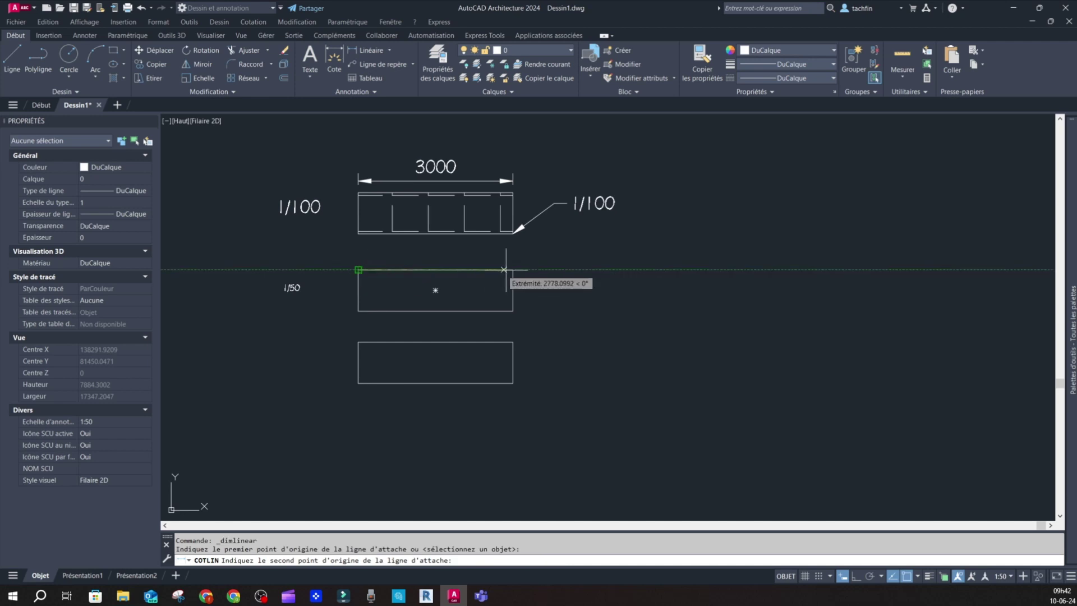
click(513, 270)
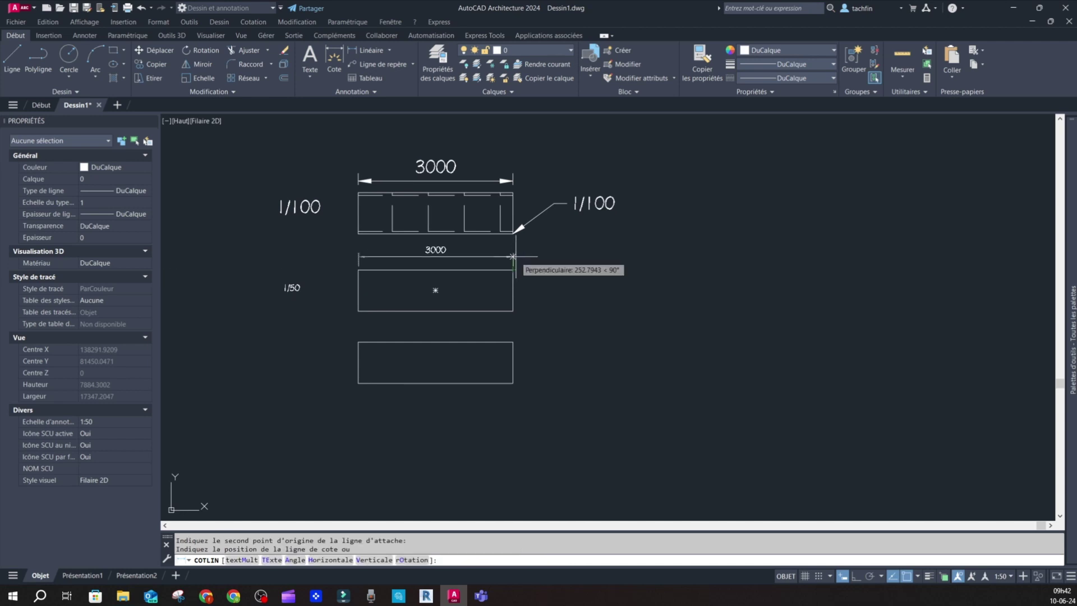
click(513, 257)
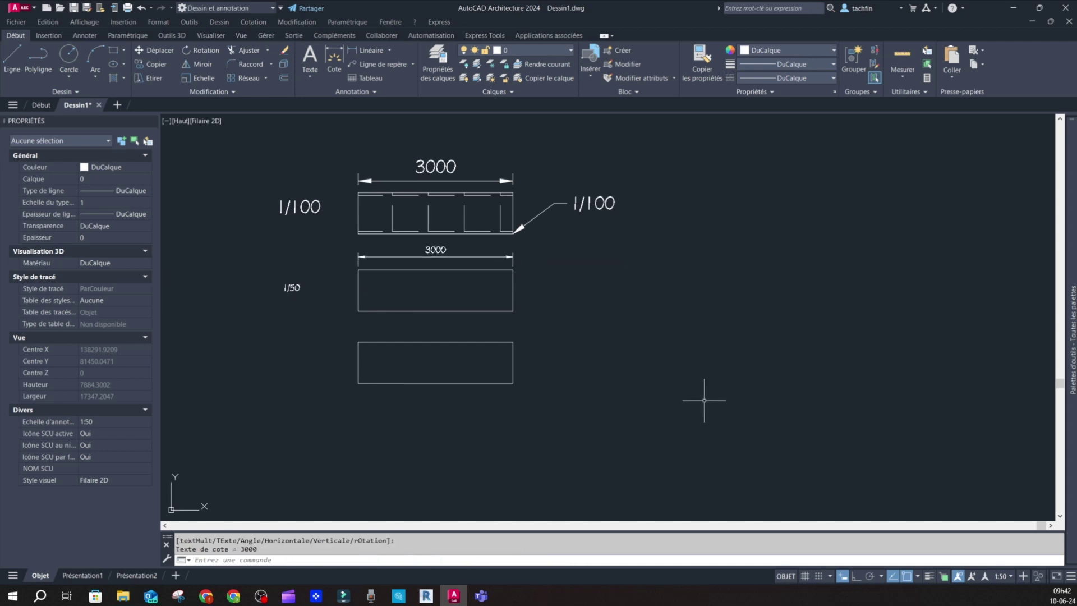
text(li)
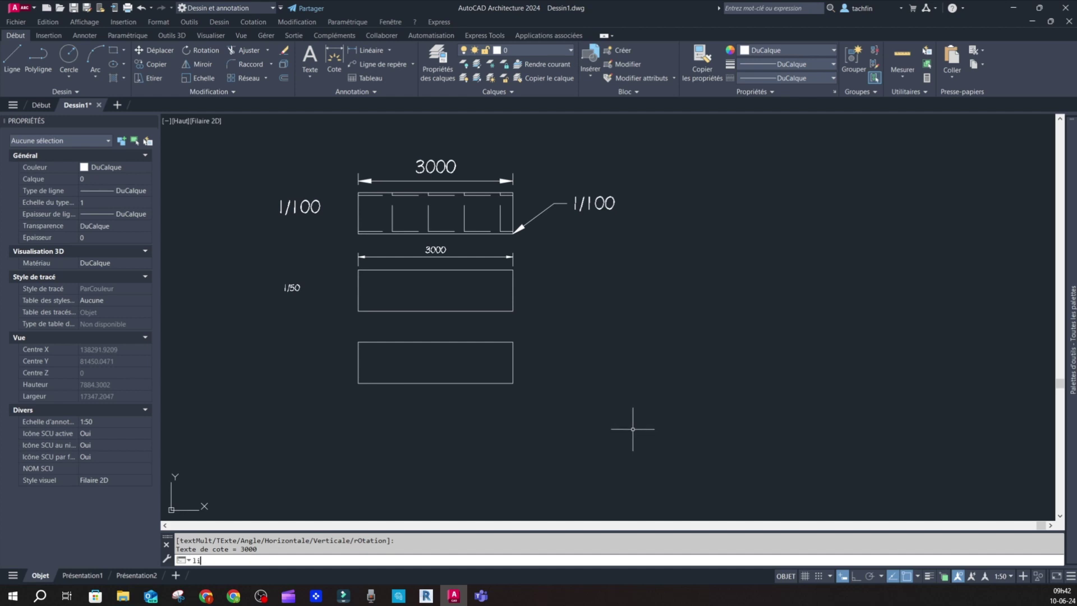
- Add a leader reading 1/50 from the middle rectangle's lower-right corner
text(g)
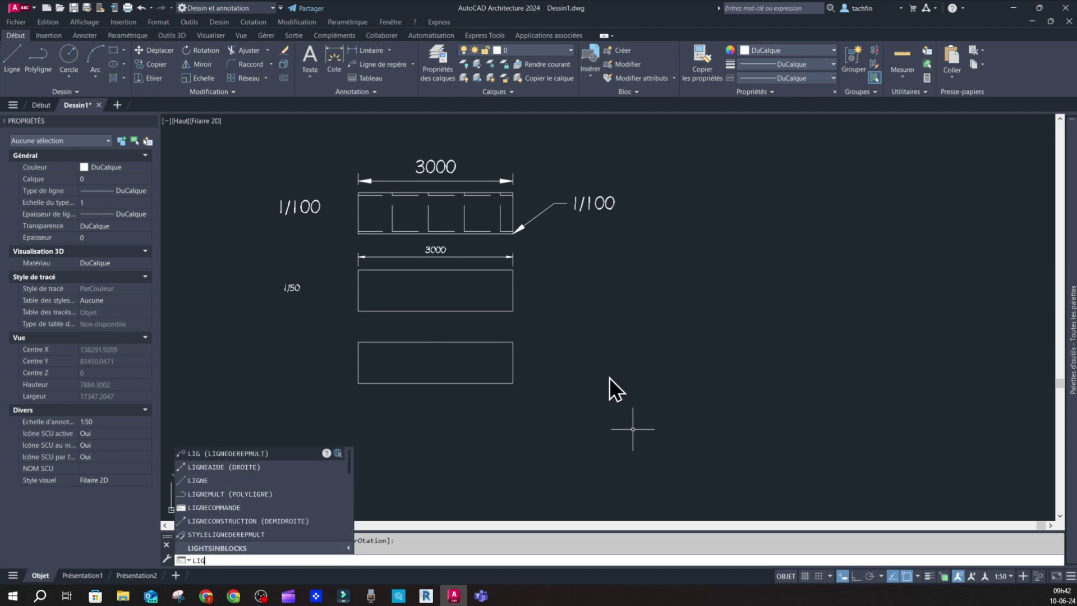
key(Return)
click(513, 311)
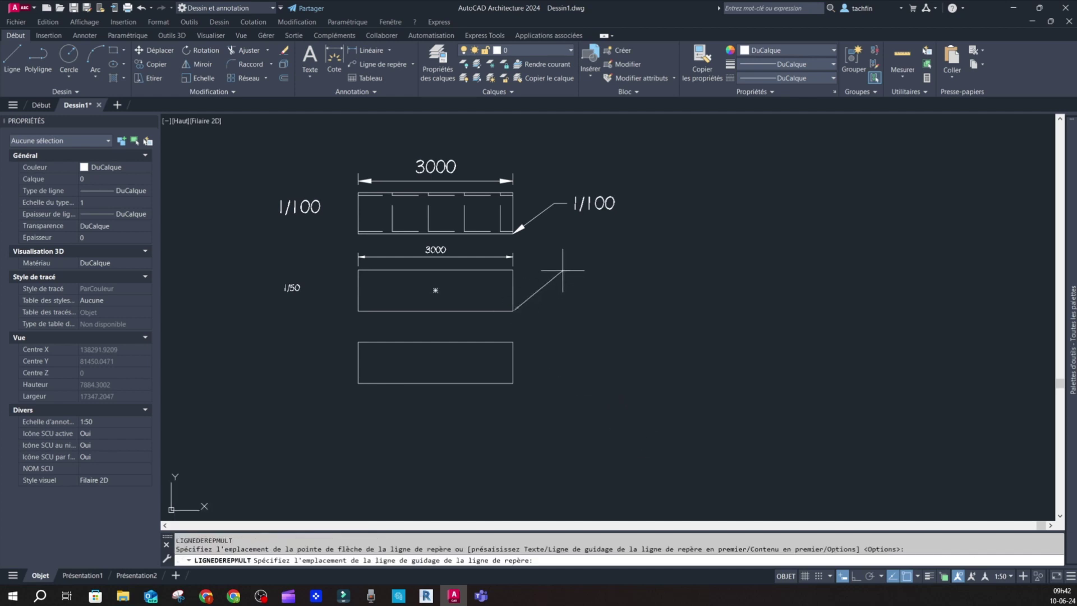
click(562, 277)
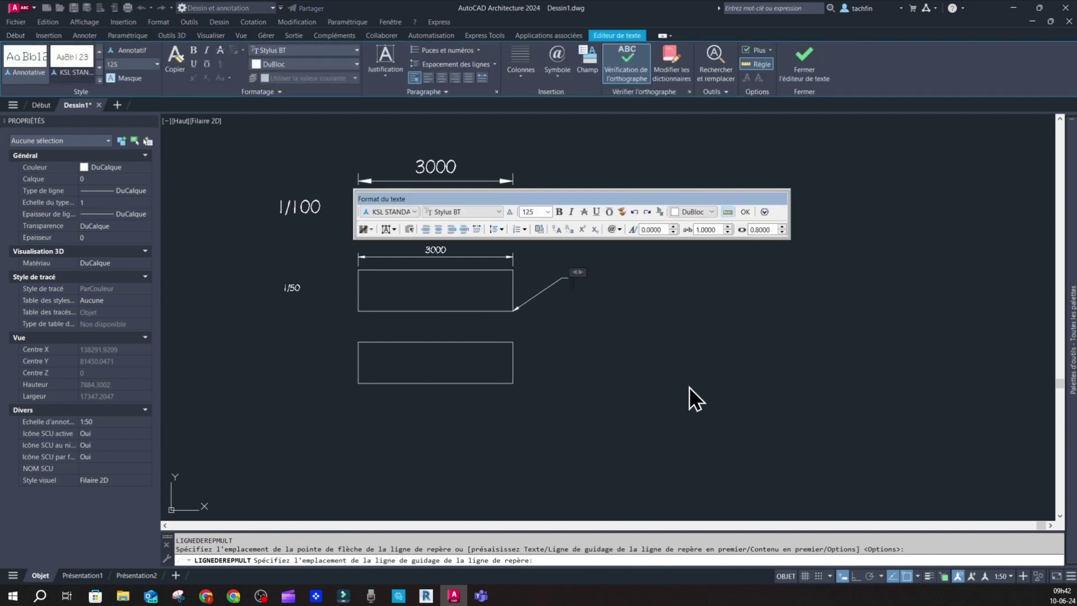
text(1/50)
click(746, 212)
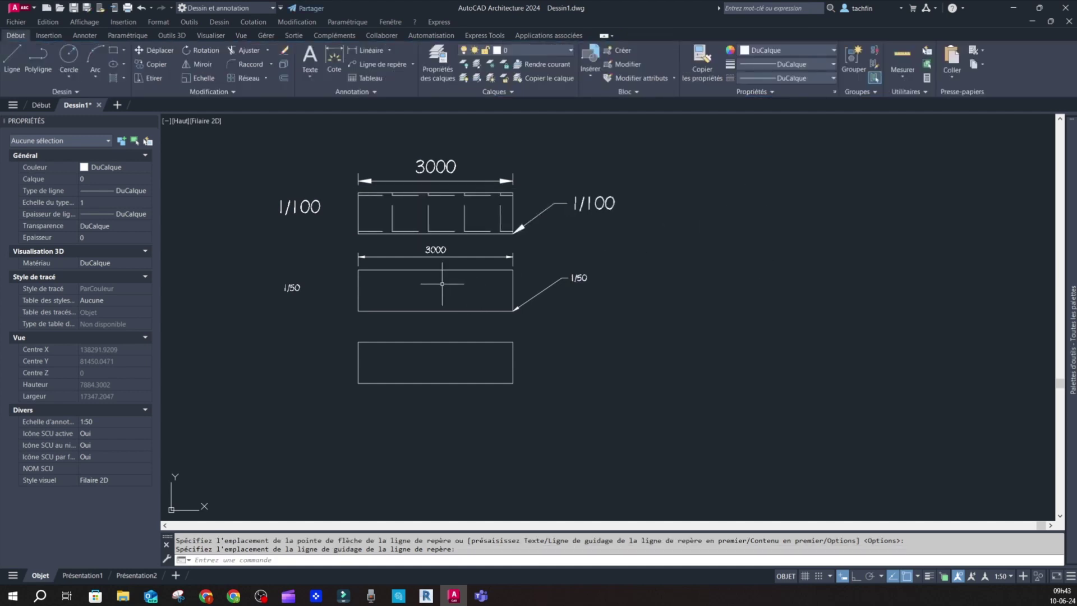
click(113, 83)
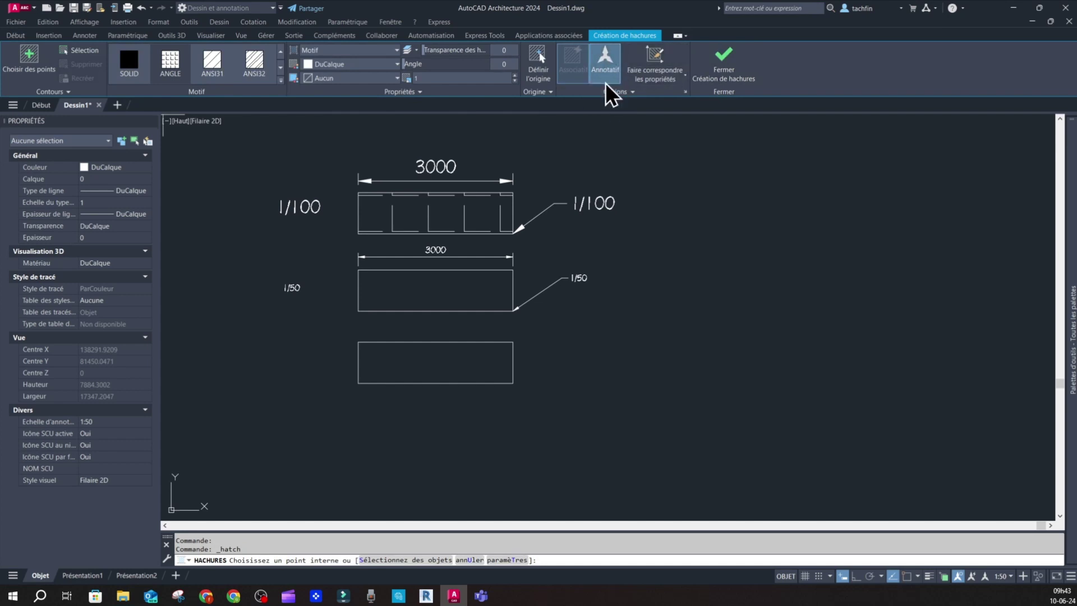
- Fill the middle rectangle with an annotative ANGLE hatch at the 1:50 scale
click(610, 77)
click(428, 290)
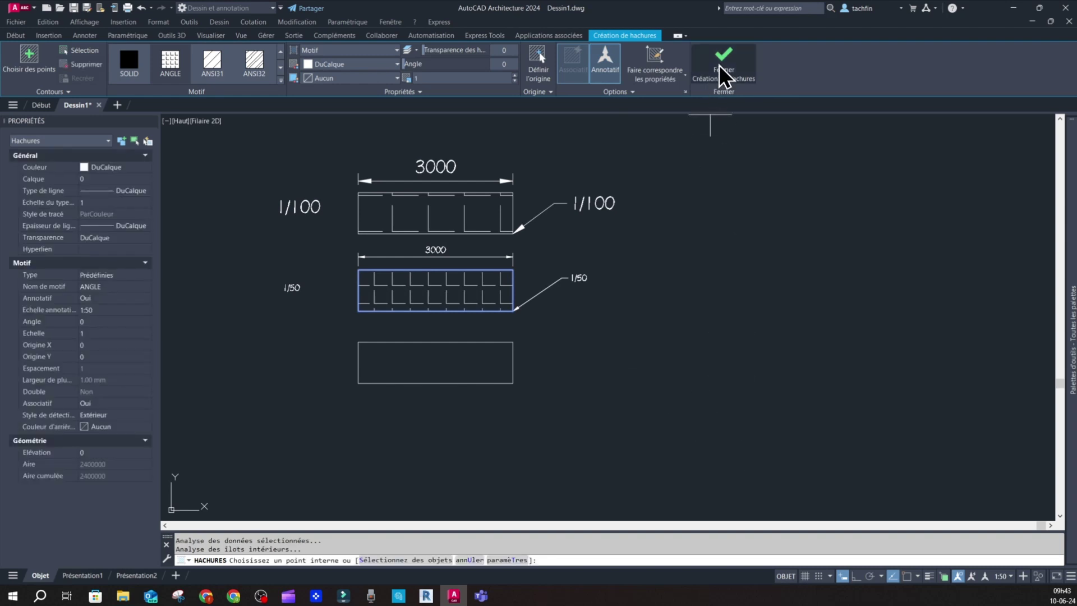
click(723, 79)
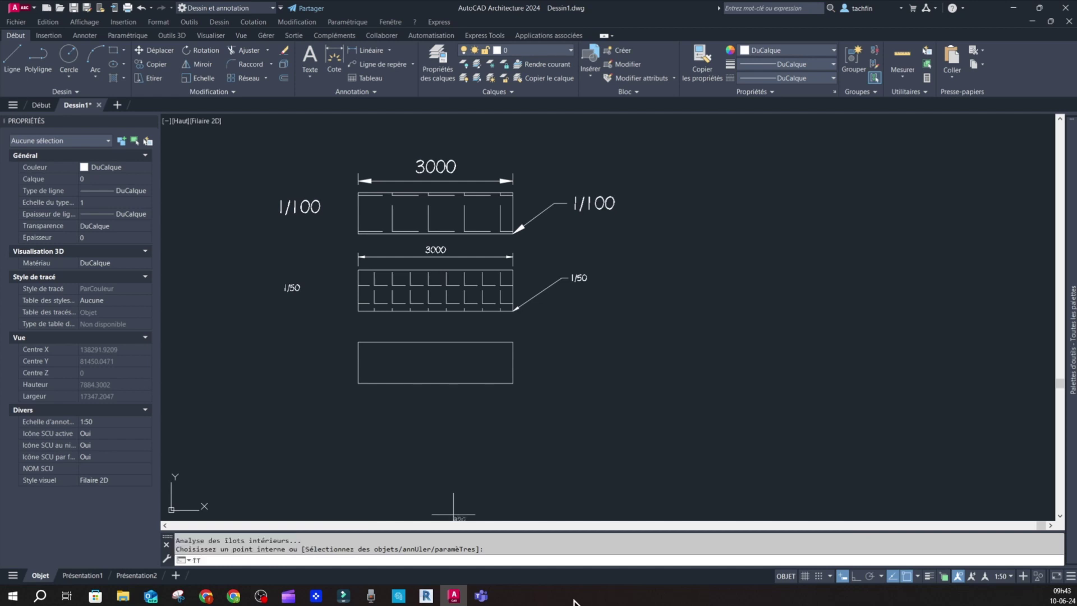
- Switch annotation scale to 1:20 and place a multiline text box left of the bottom rectangle
click(288, 359)
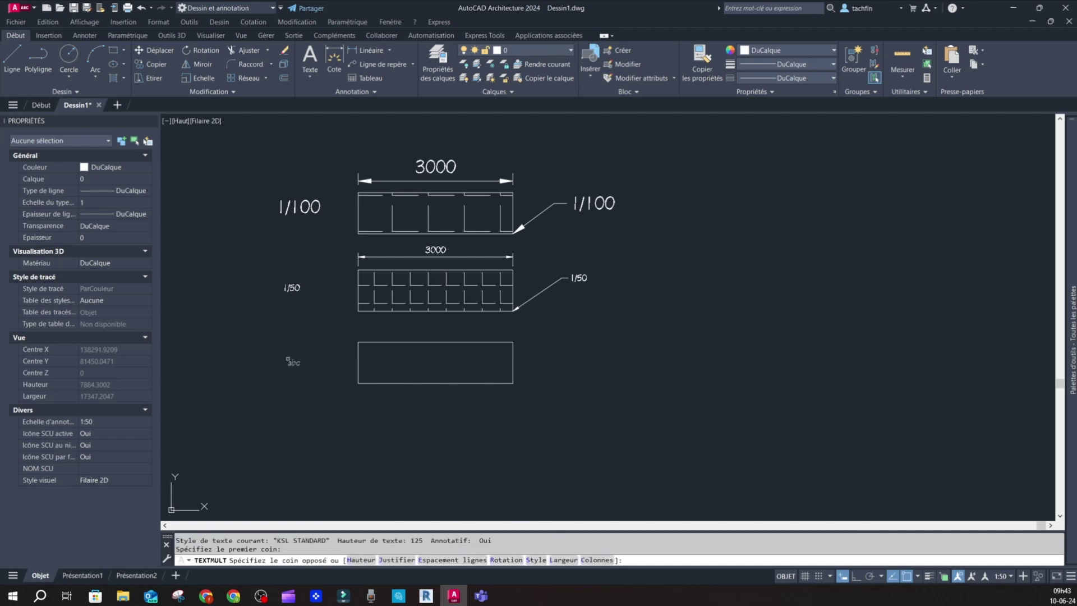
key(Escape)
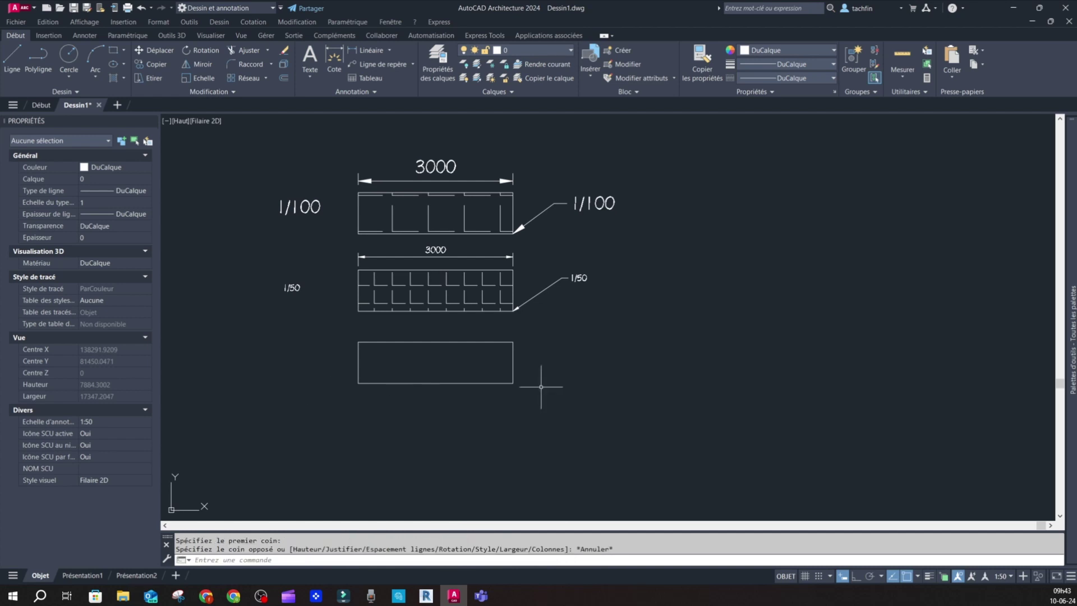
click(1011, 577)
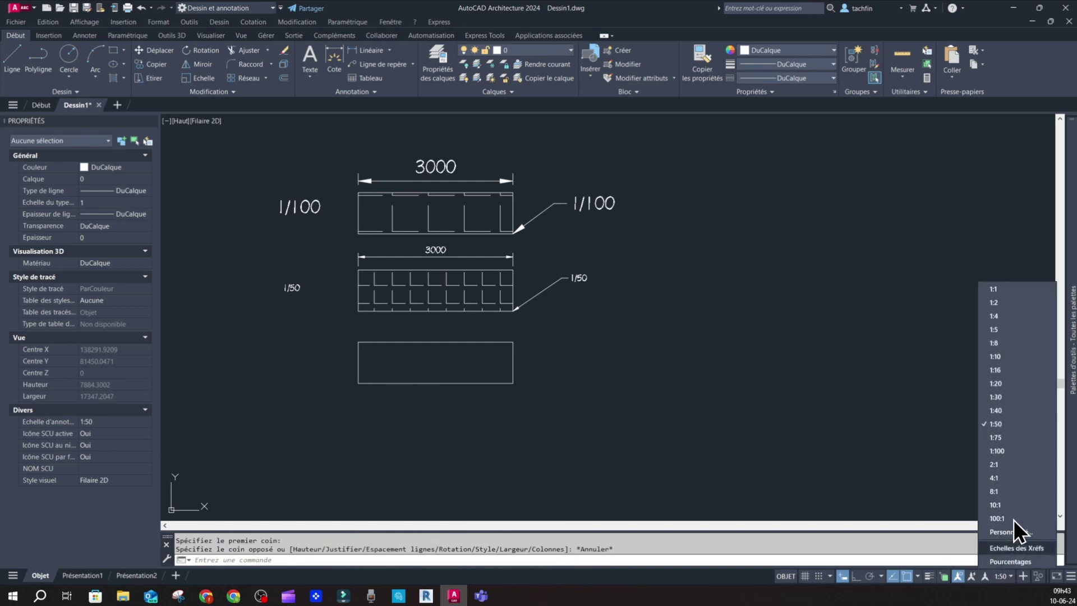
click(996, 384)
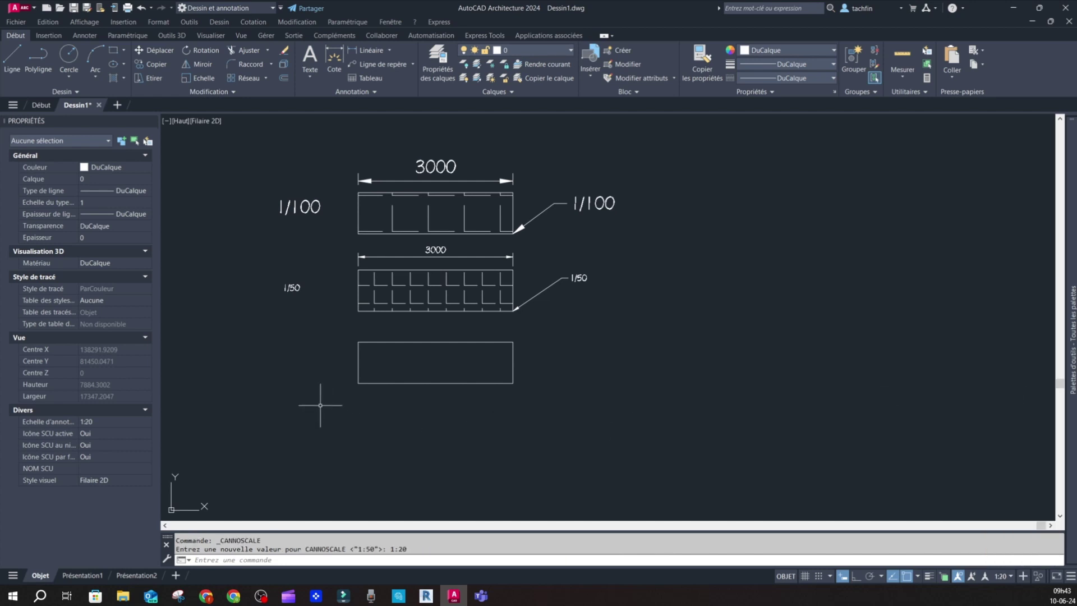
click(618, 560)
text(tt)
key(Return)
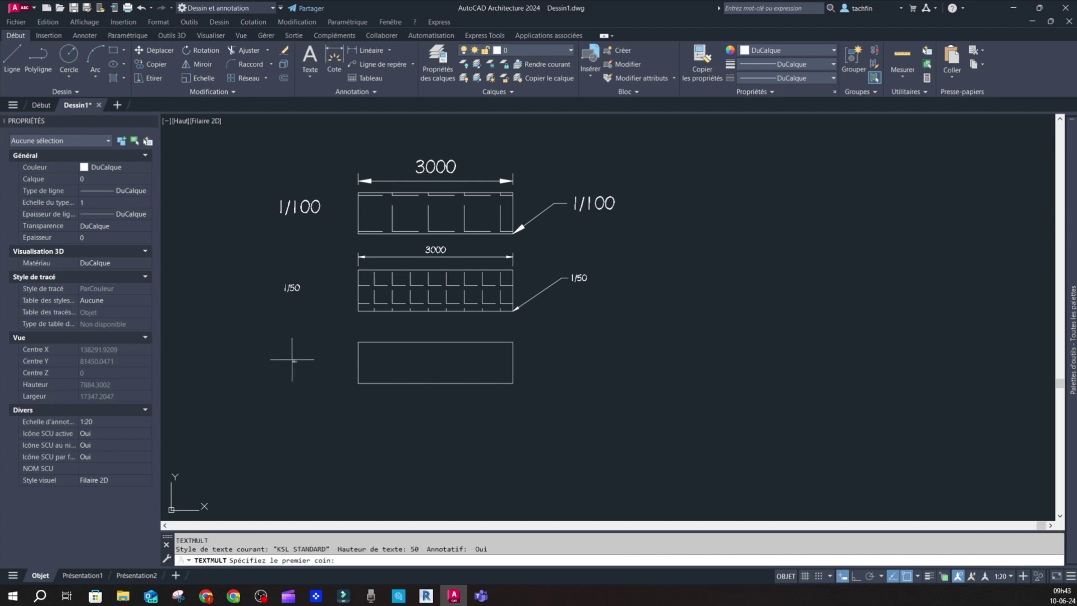
click(292, 359)
click(326, 368)
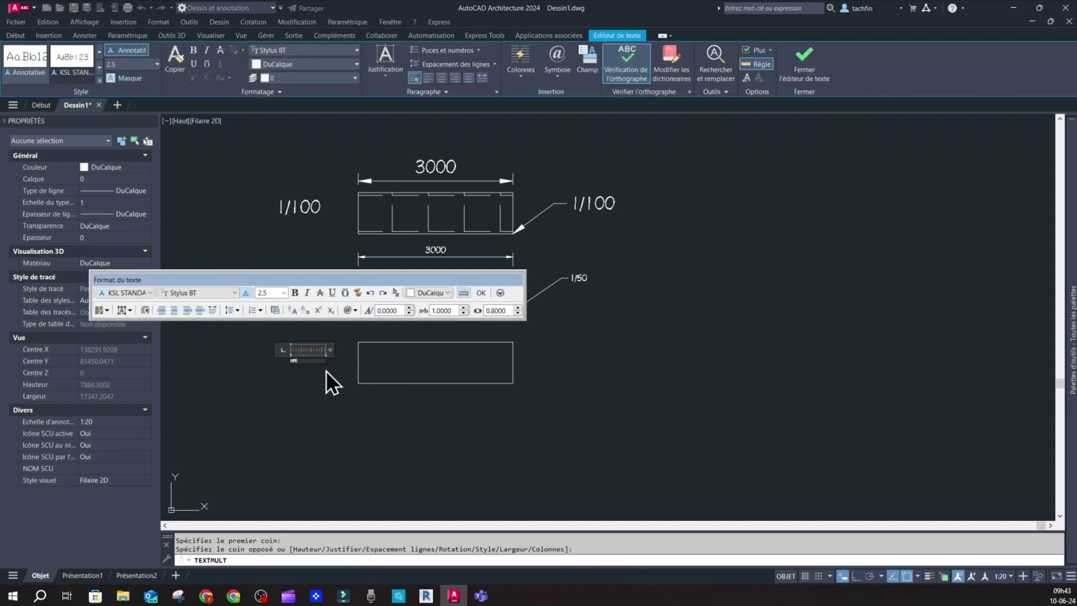
click(479, 293)
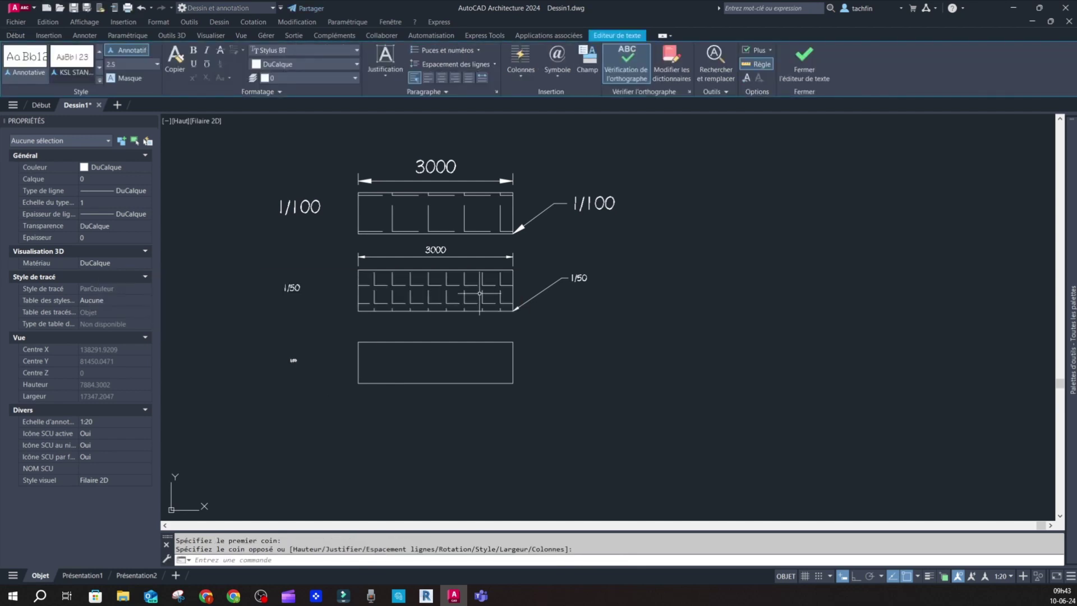
- Place a 3000 linear dimension above the bottom rectangle's top edge
click(379, 52)
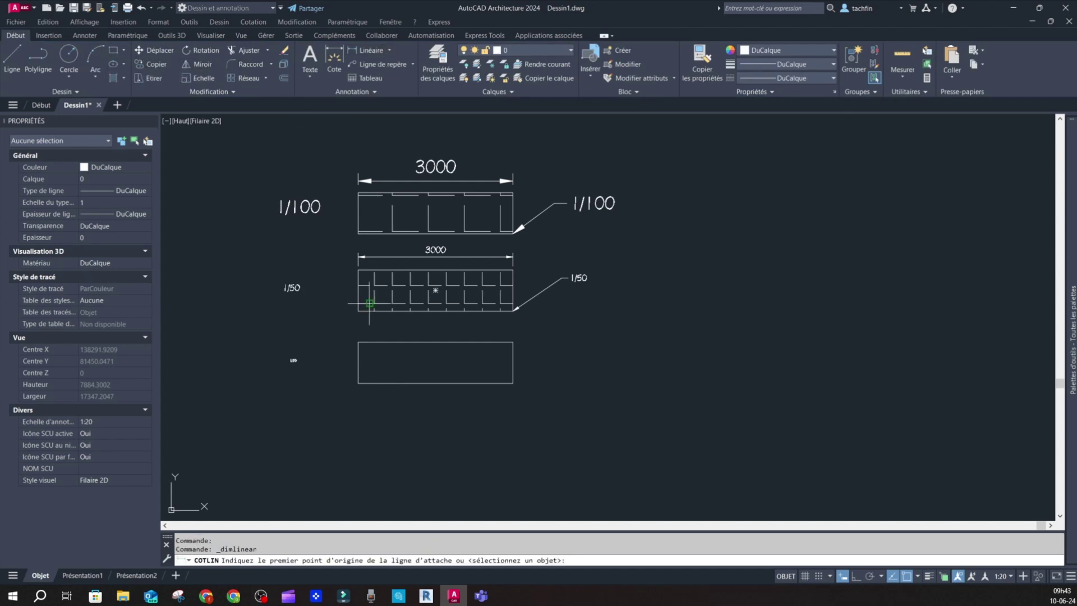
click(364, 341)
click(513, 342)
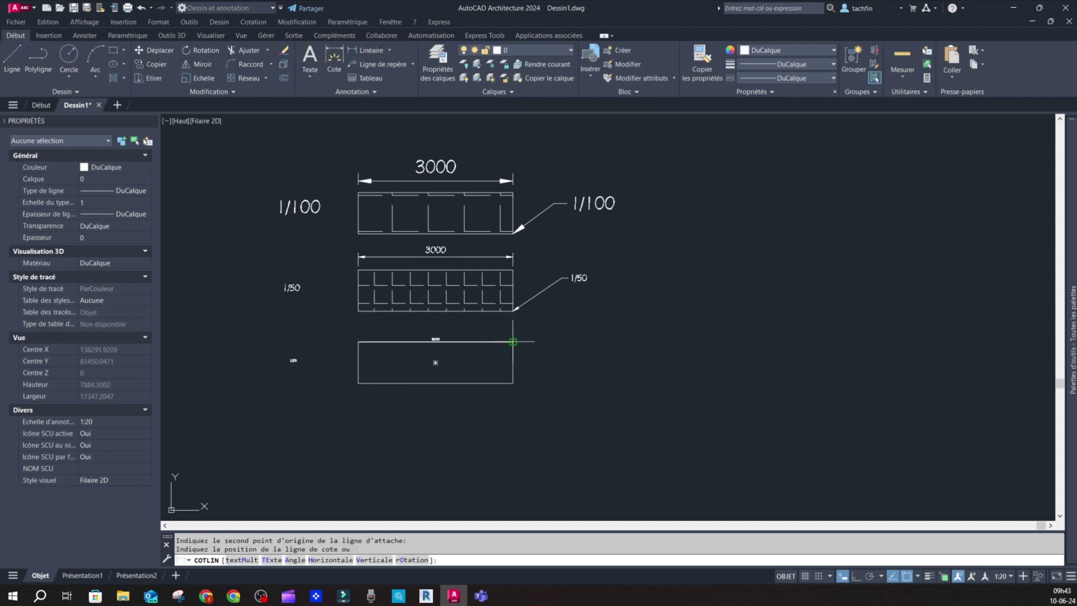
click(516, 332)
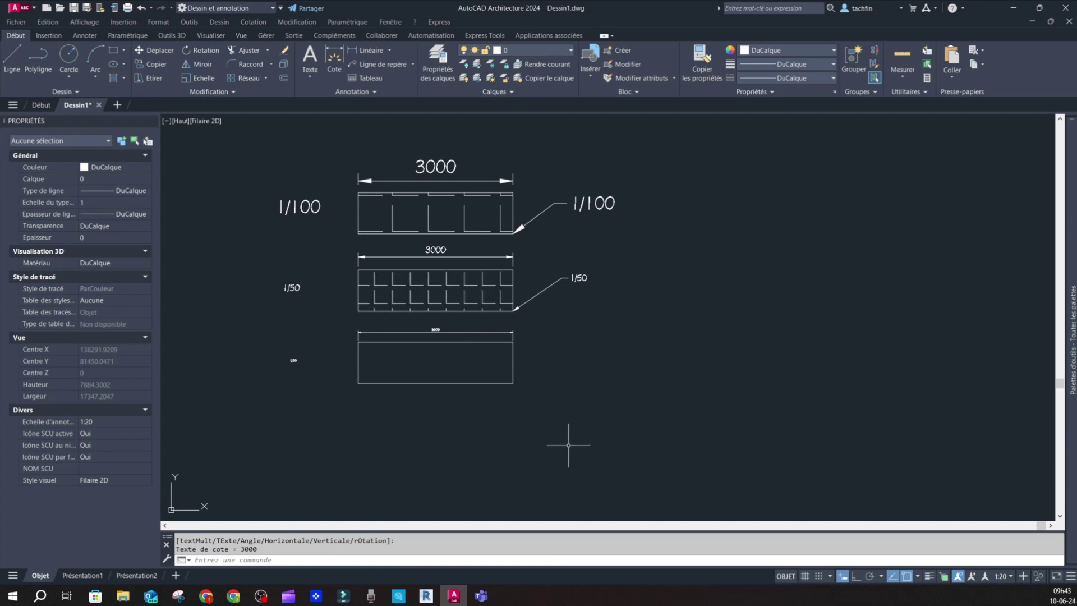
- Add a multileader label from the bottom rectangle's lower-right corner
text(lig)
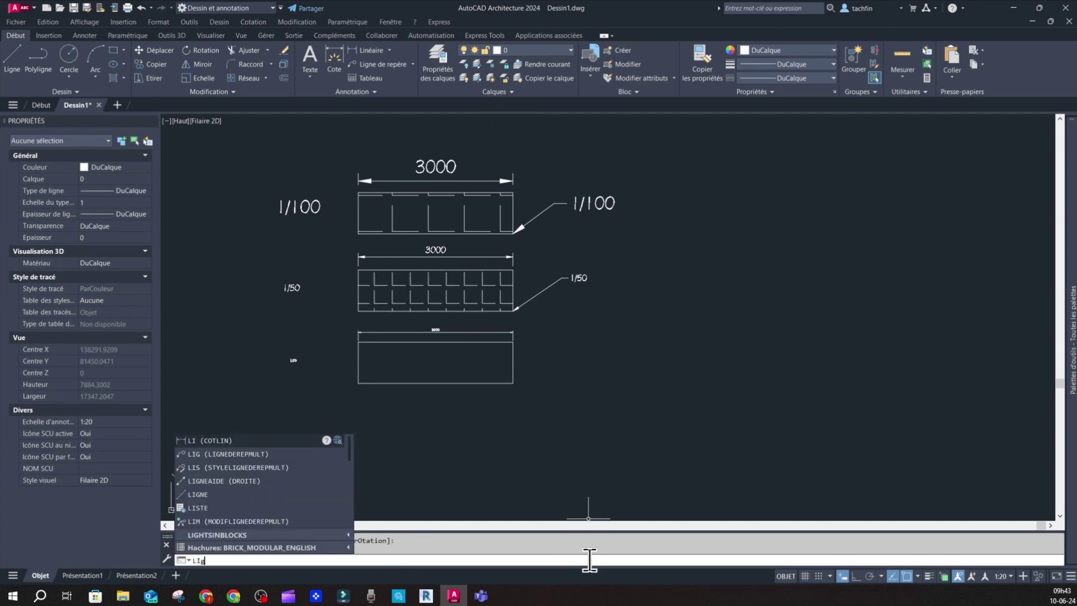
key(Return)
click(513, 384)
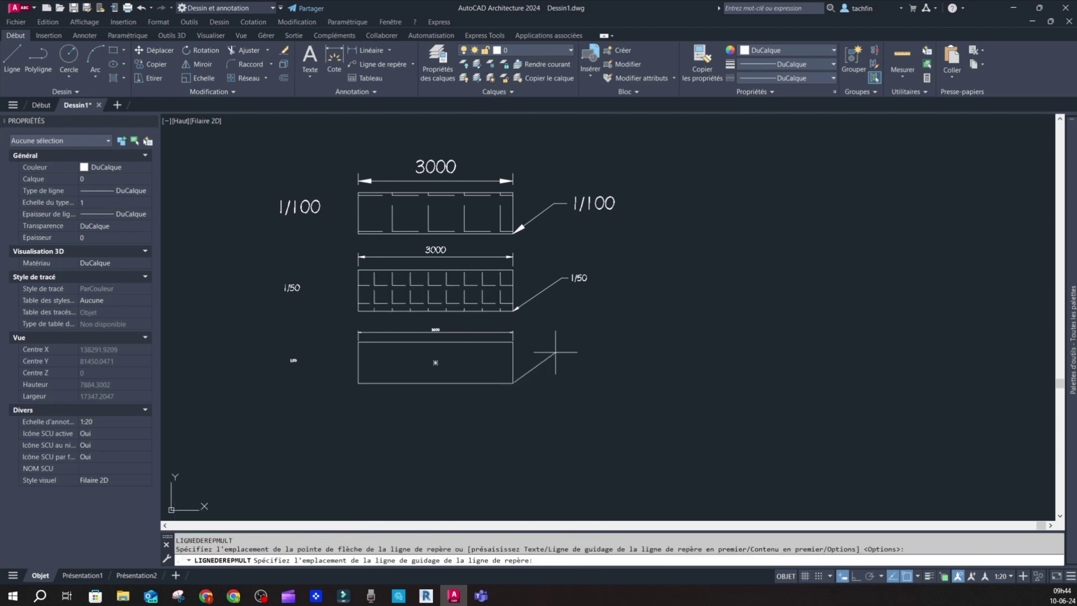
click(555, 360)
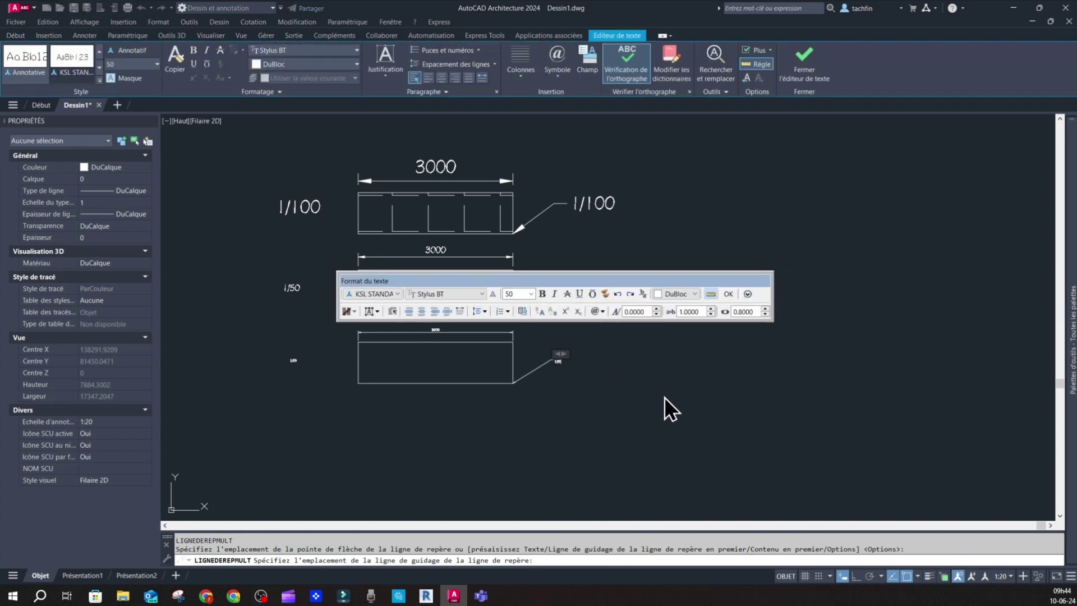
click(728, 294)
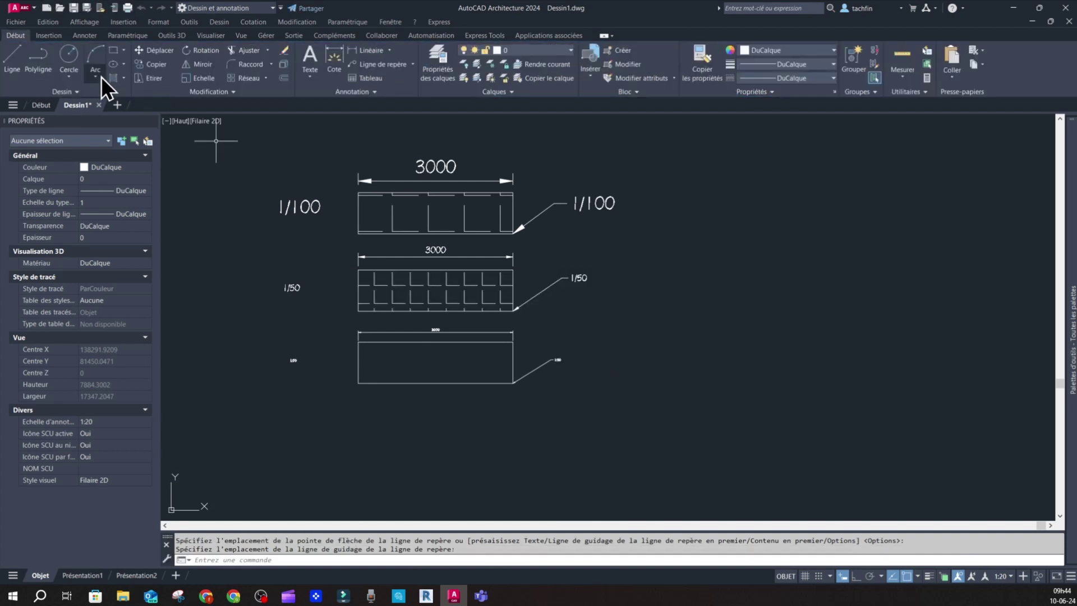
click(114, 78)
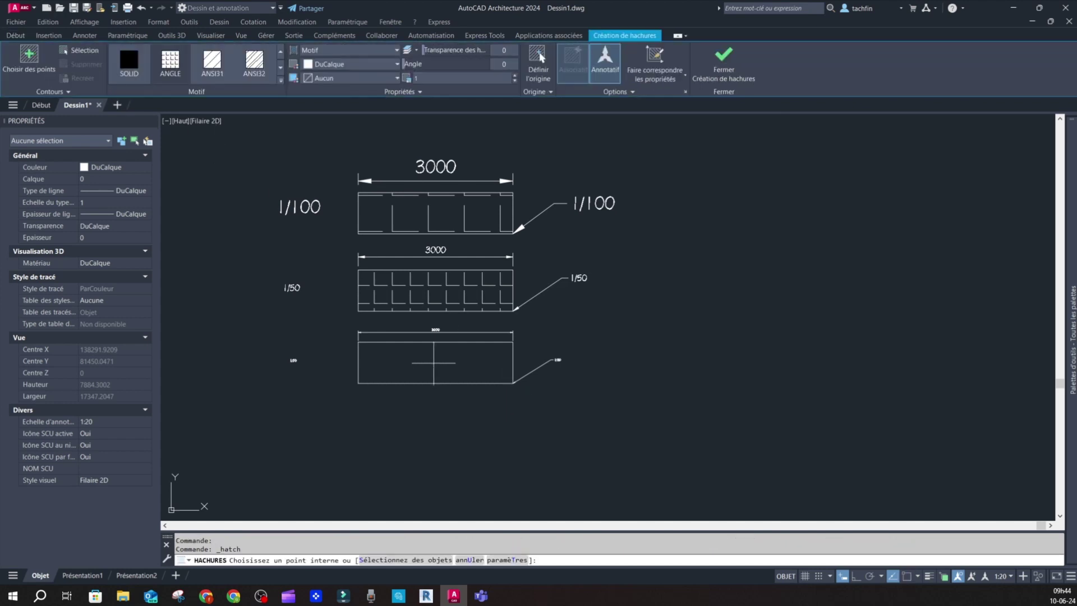
- Hatch the bottom rectangle with the ANGLE pattern and zoom to fit the drawing
click(435, 365)
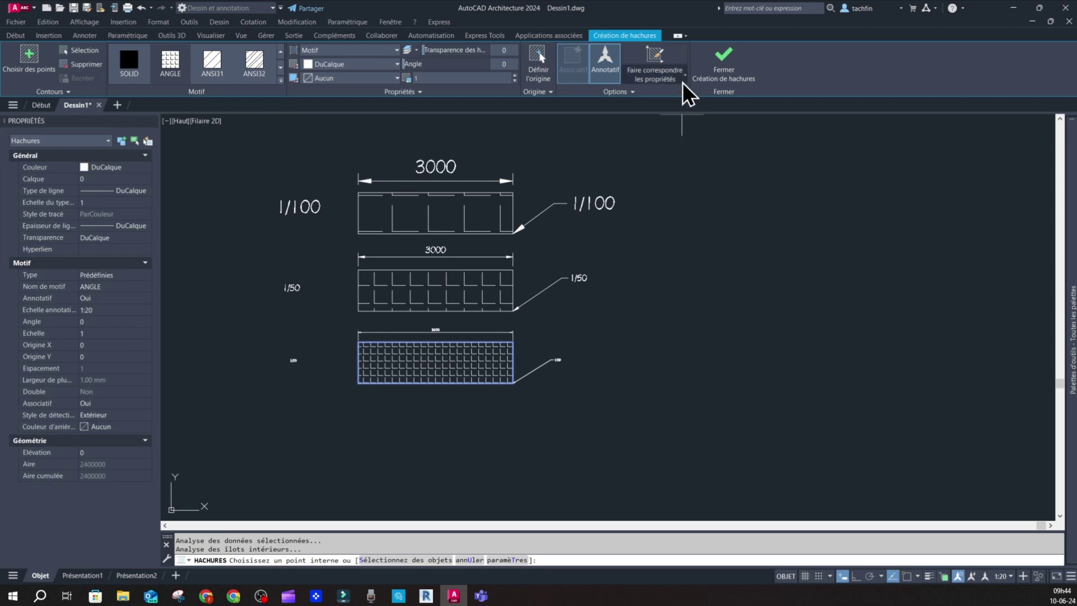
click(732, 62)
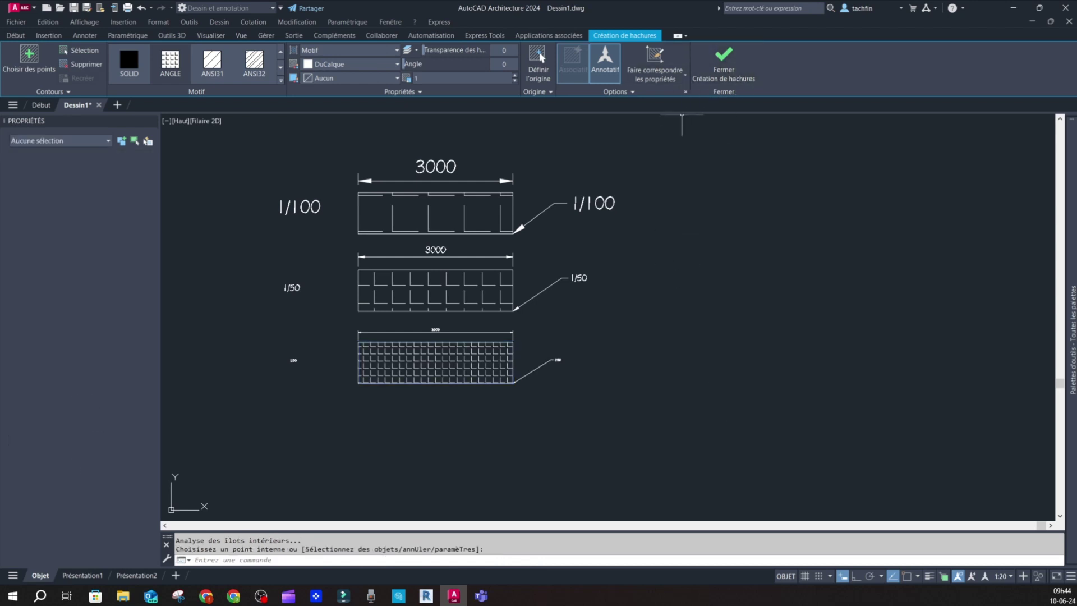
middle_click(707, 349)
middle_click(708, 349)
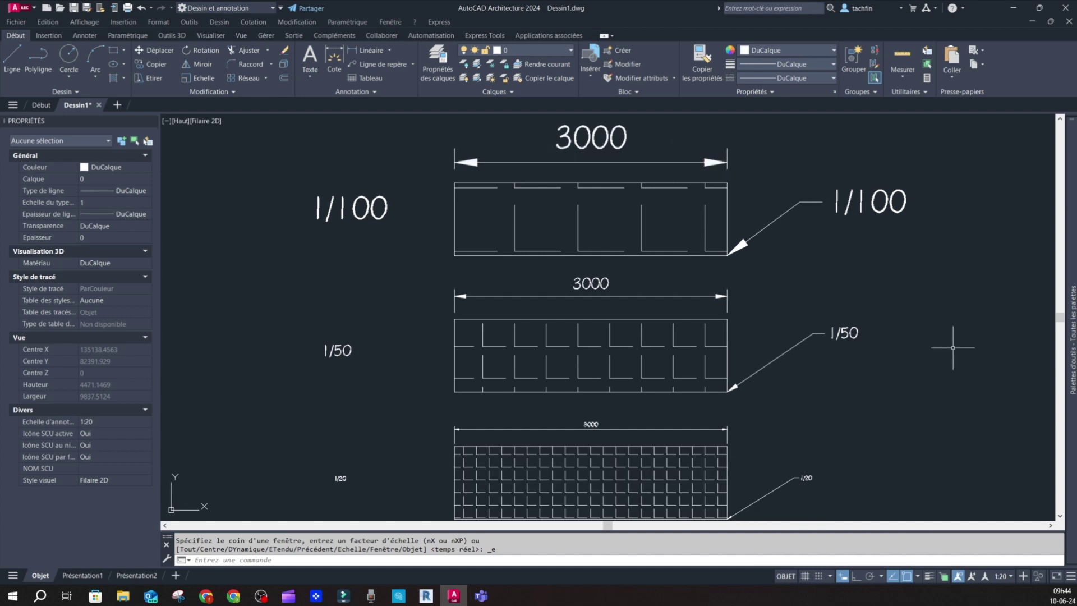
- Toggle the status-bar setting that shows annotation objects at all scales
click(960, 577)
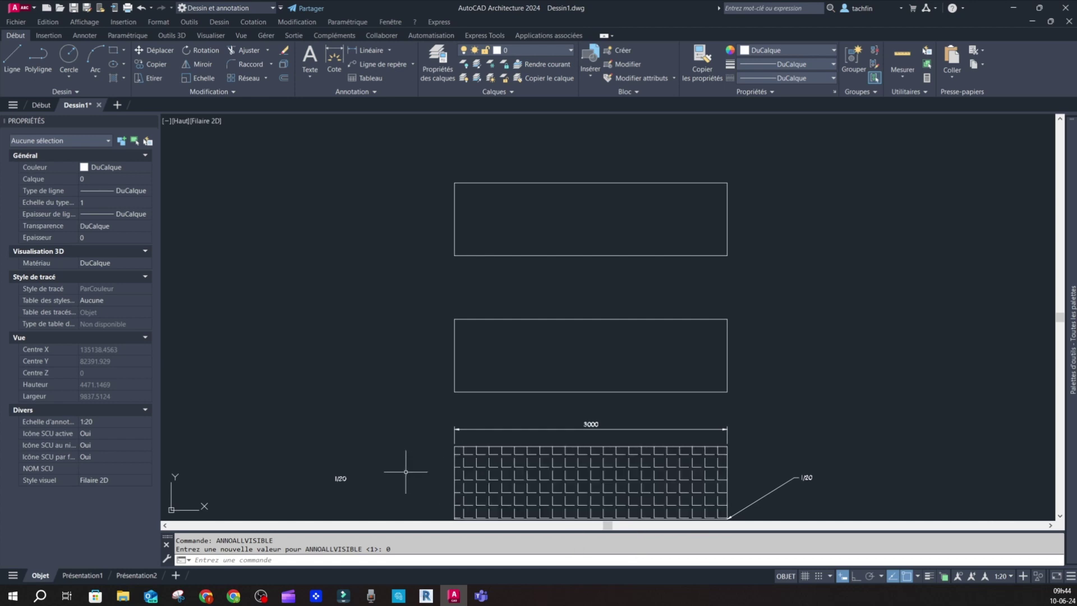
- Try annotation scales 1:50, 1:100 and 1:75, settling on 1:100
click(1010, 576)
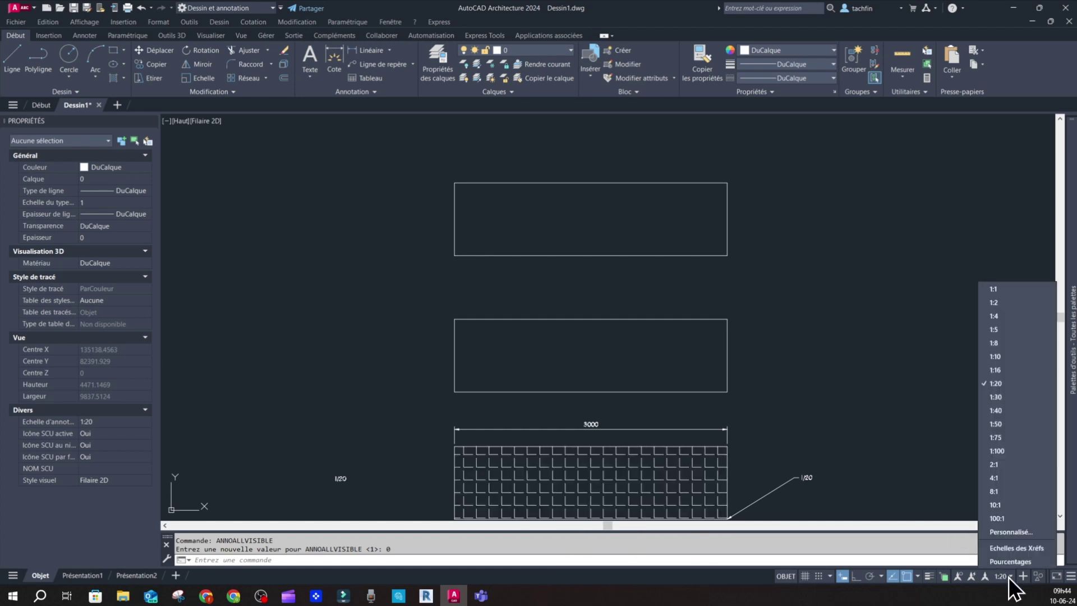
click(1018, 425)
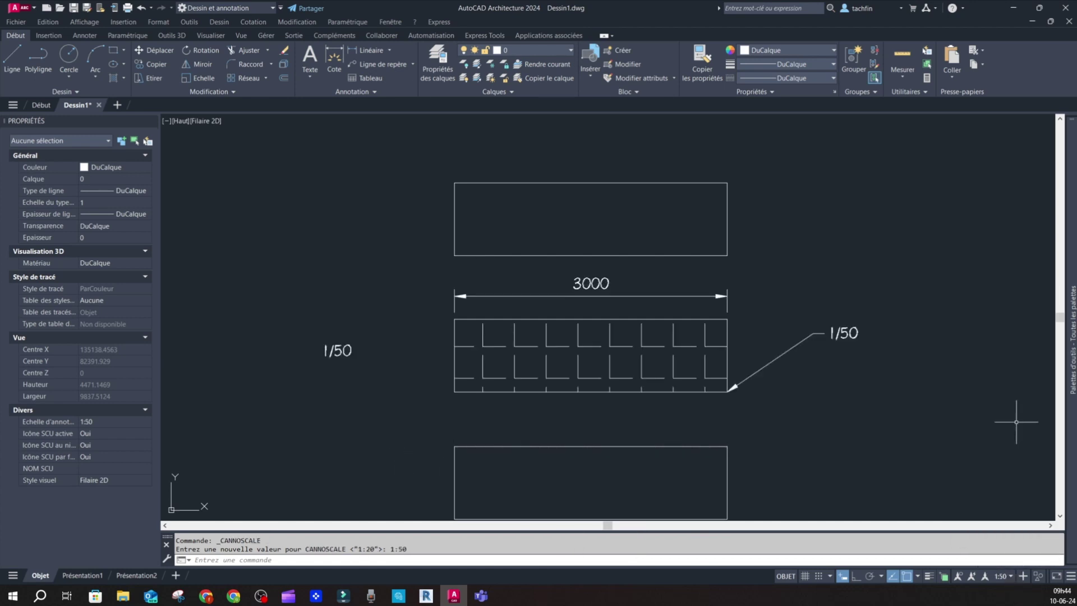
click(1004, 576)
click(1010, 453)
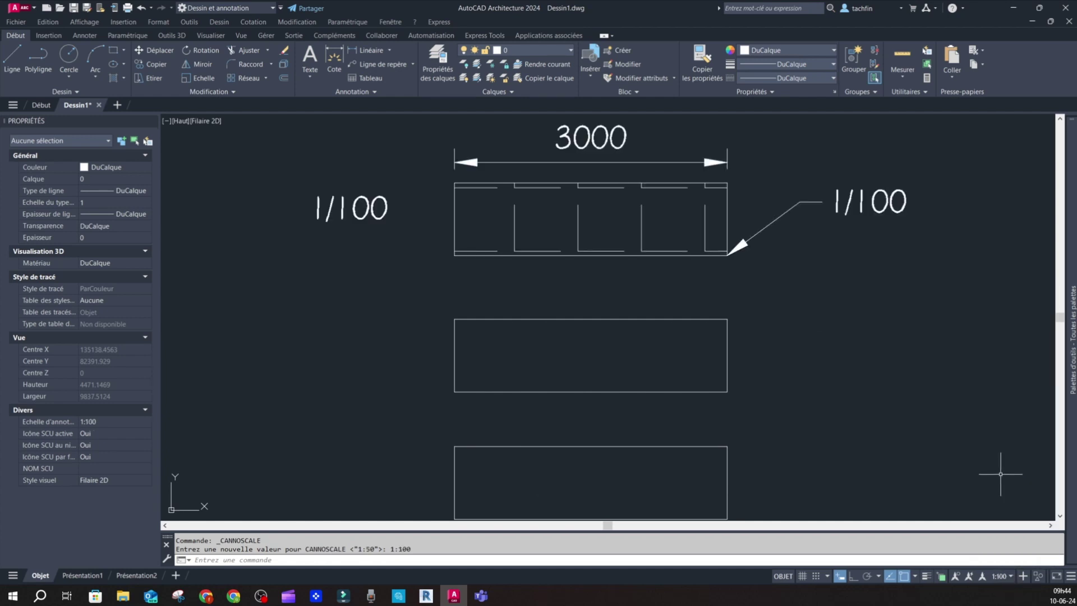
click(1008, 578)
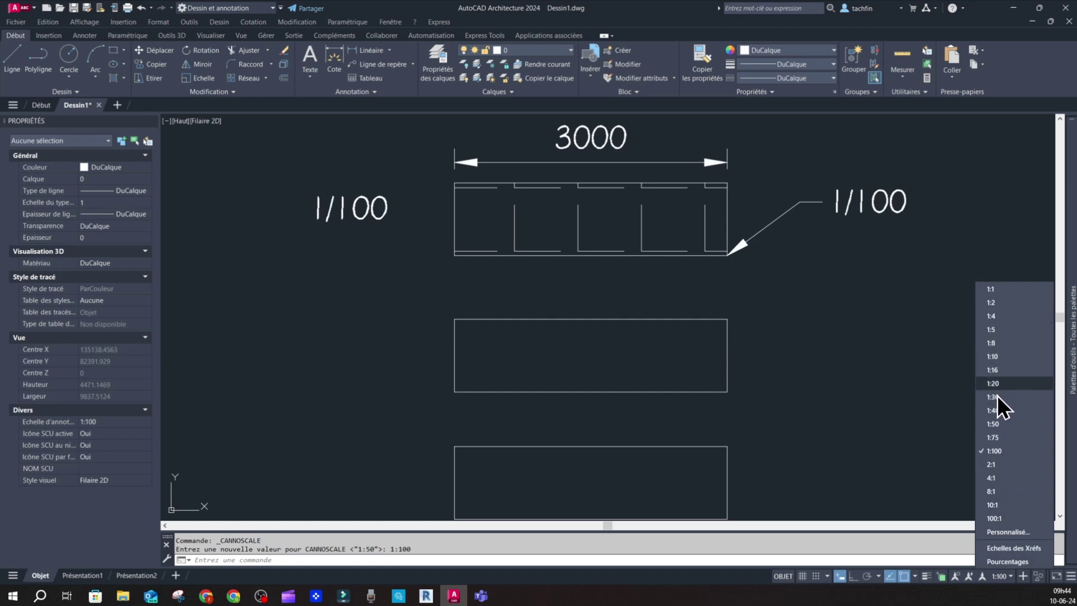
click(998, 438)
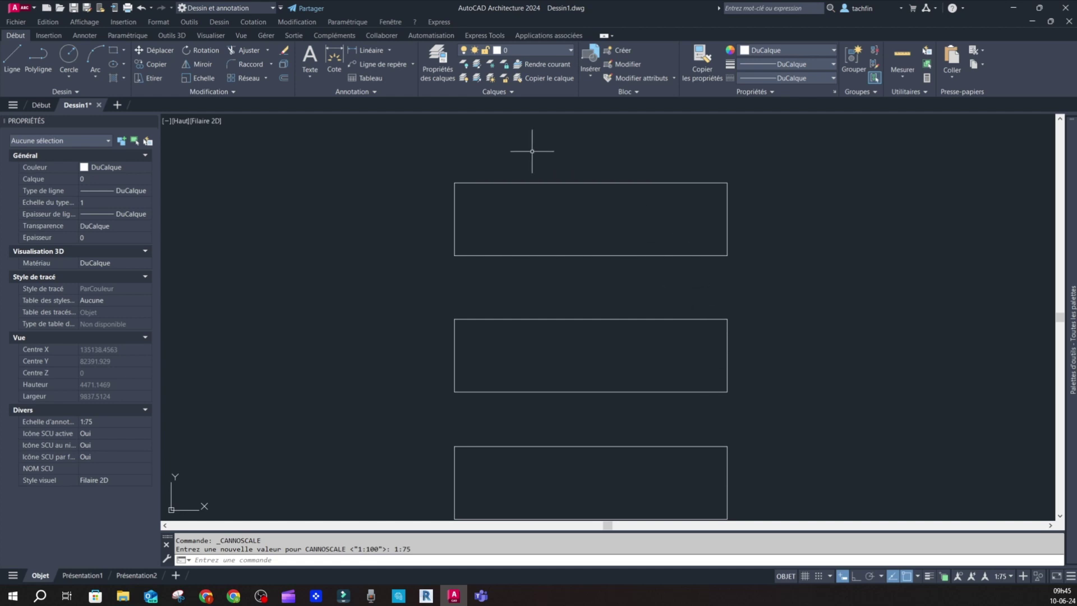
click(1008, 578)
click(1010, 455)
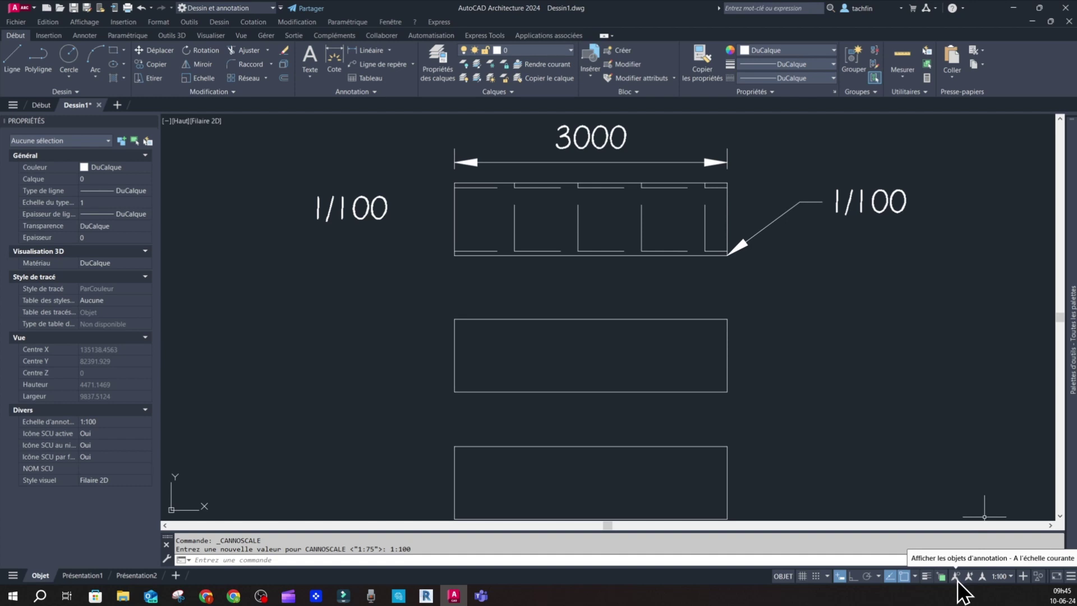
key(Escape)
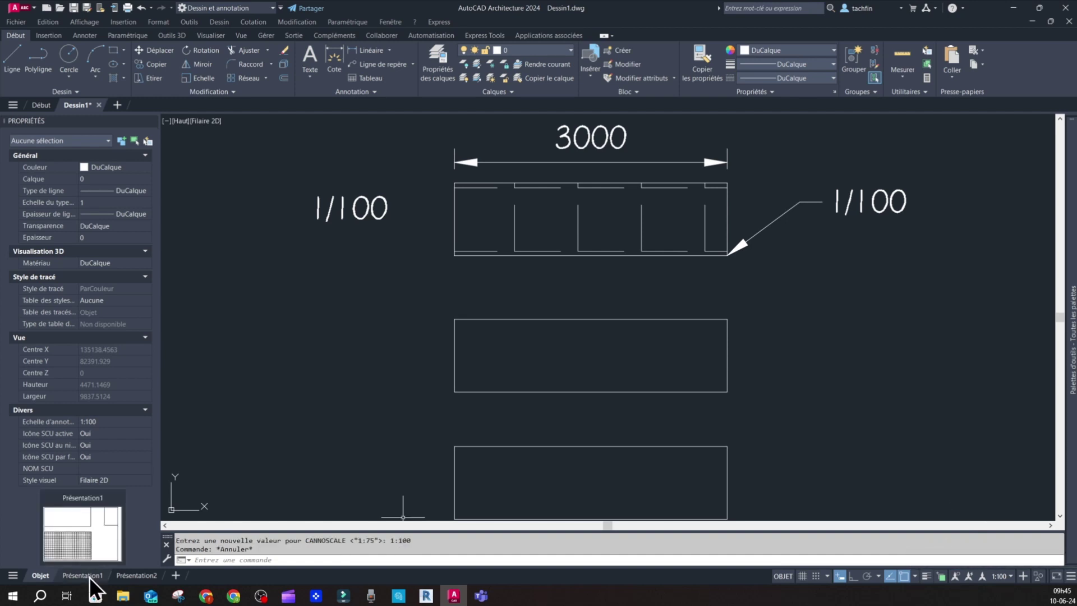
- In the Présentation1 layout, fit all three rectangles in the viewport and set its scale to 1:20
click(89, 576)
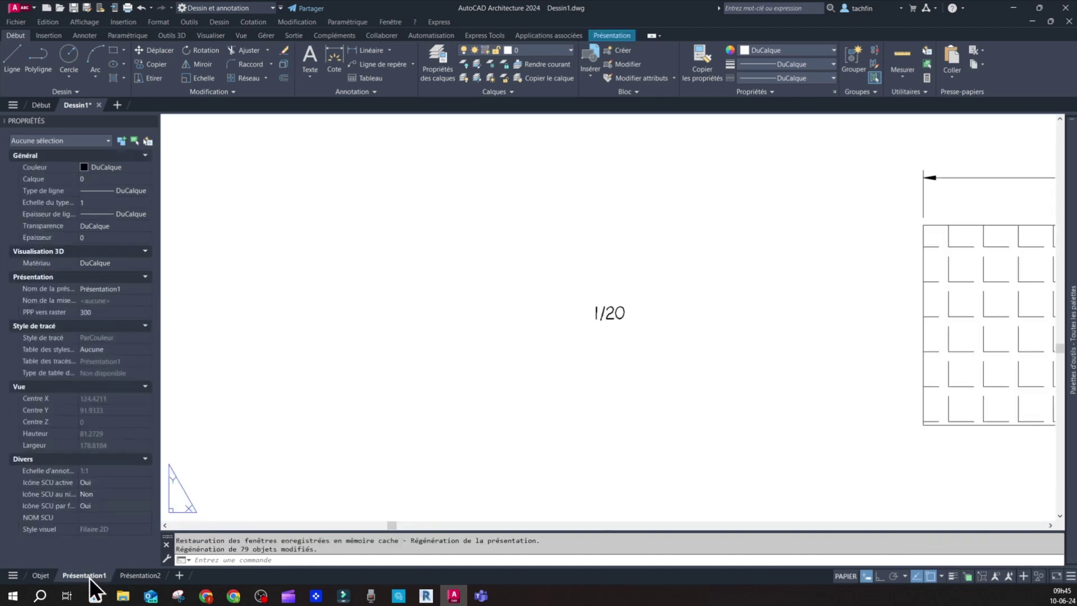
middle_click(468, 299)
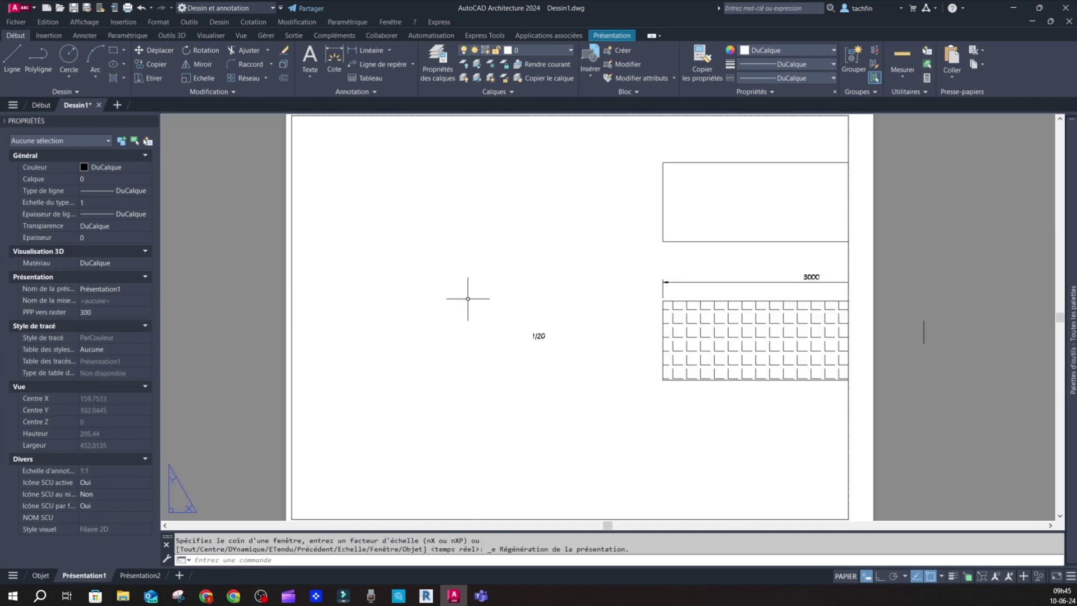
double_click(502, 266)
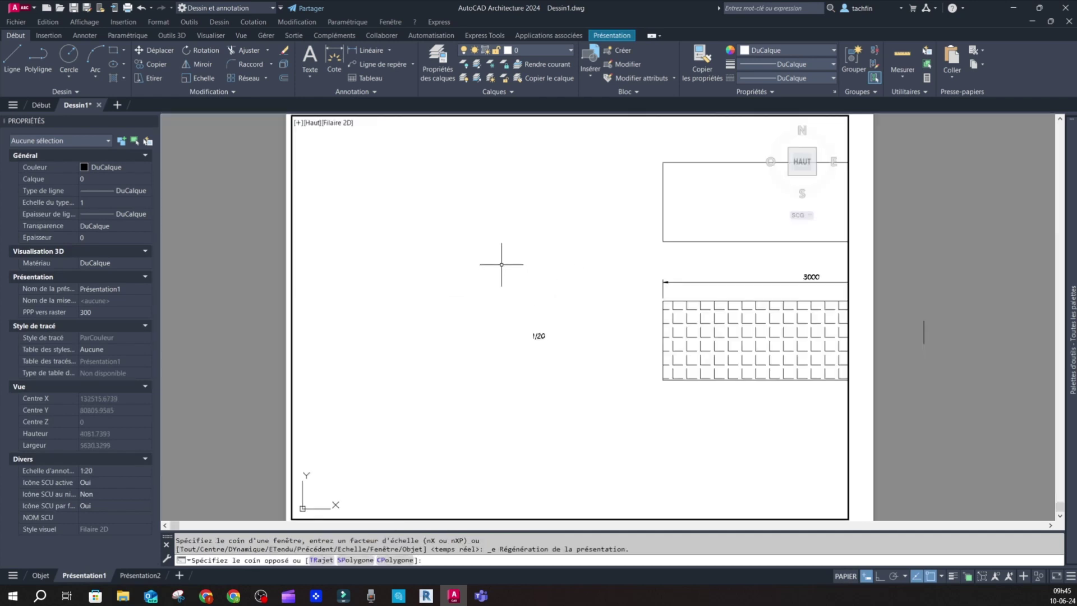
middle_click(455, 273)
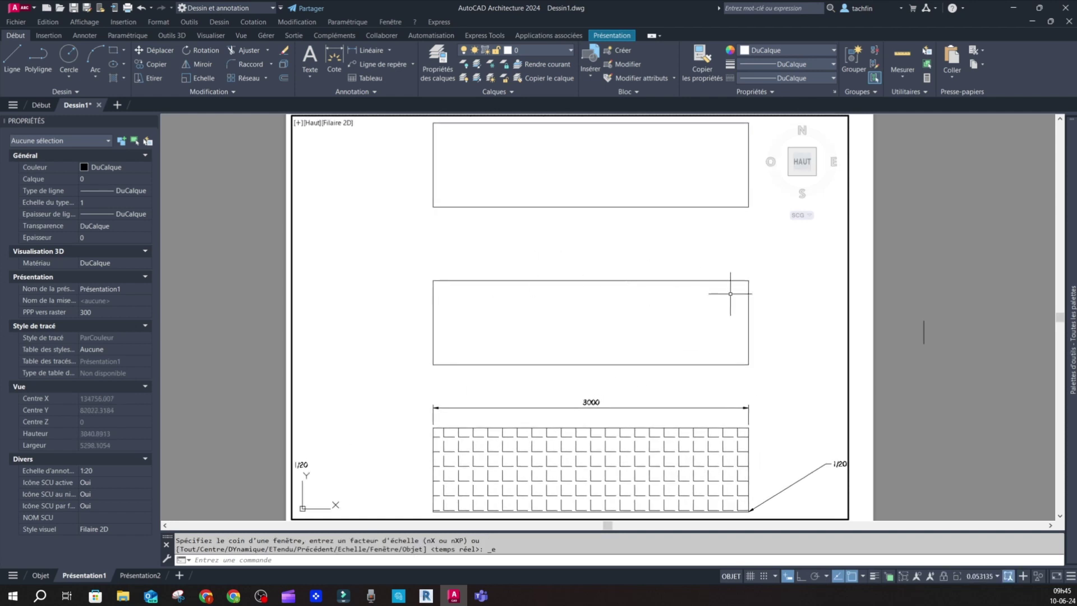
double_click(1008, 460)
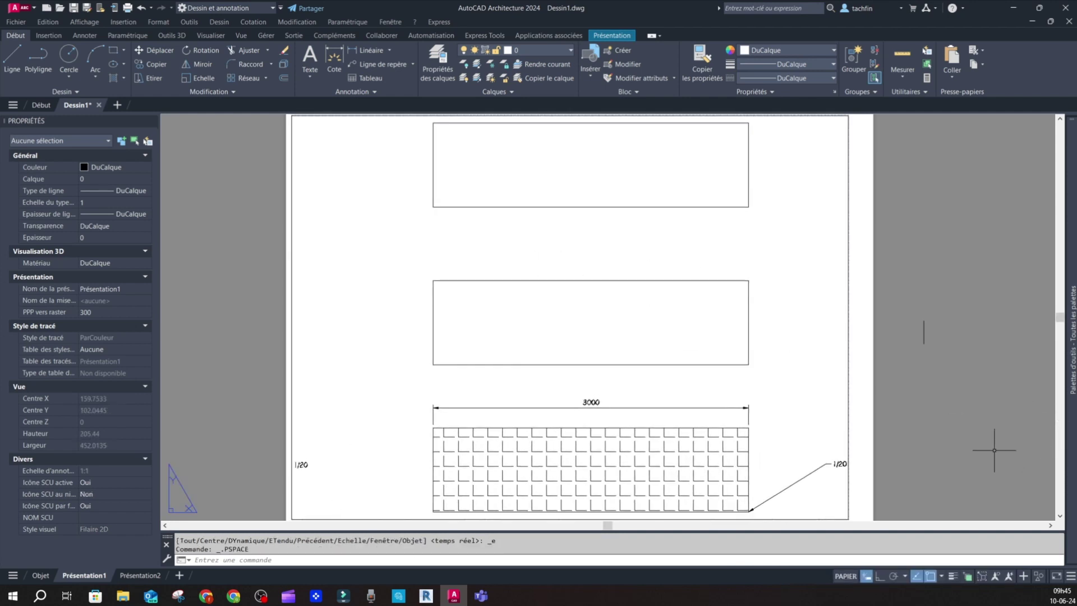
double_click(803, 343)
click(985, 578)
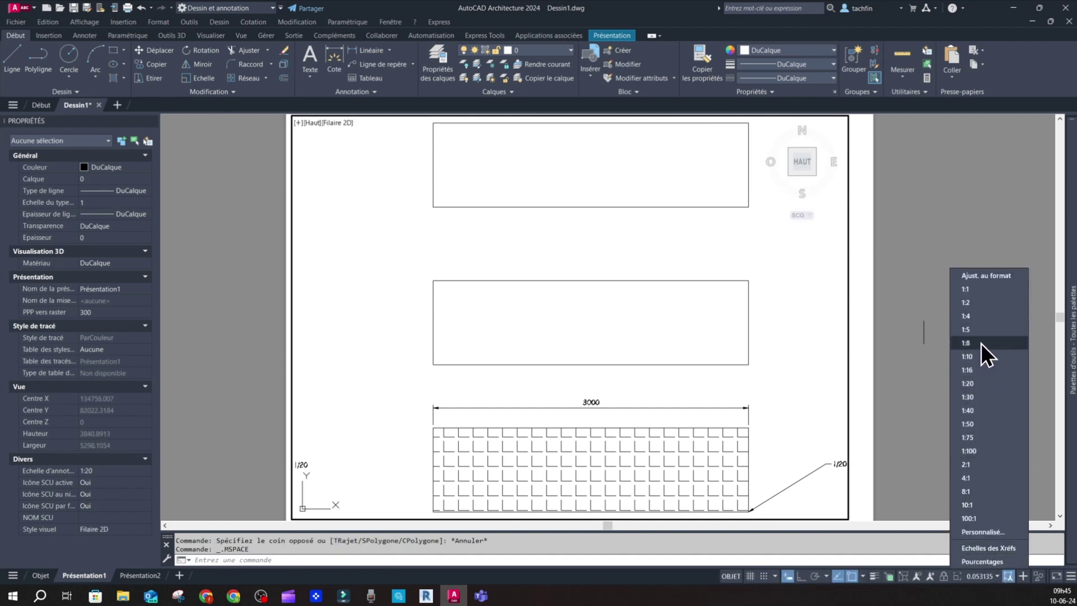
click(970, 385)
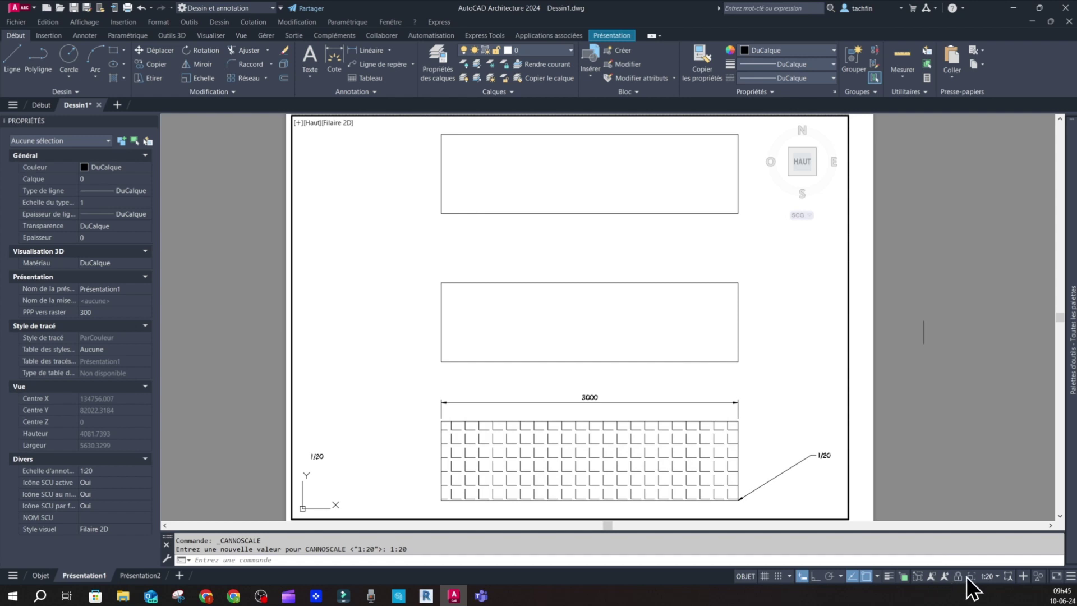
click(993, 578)
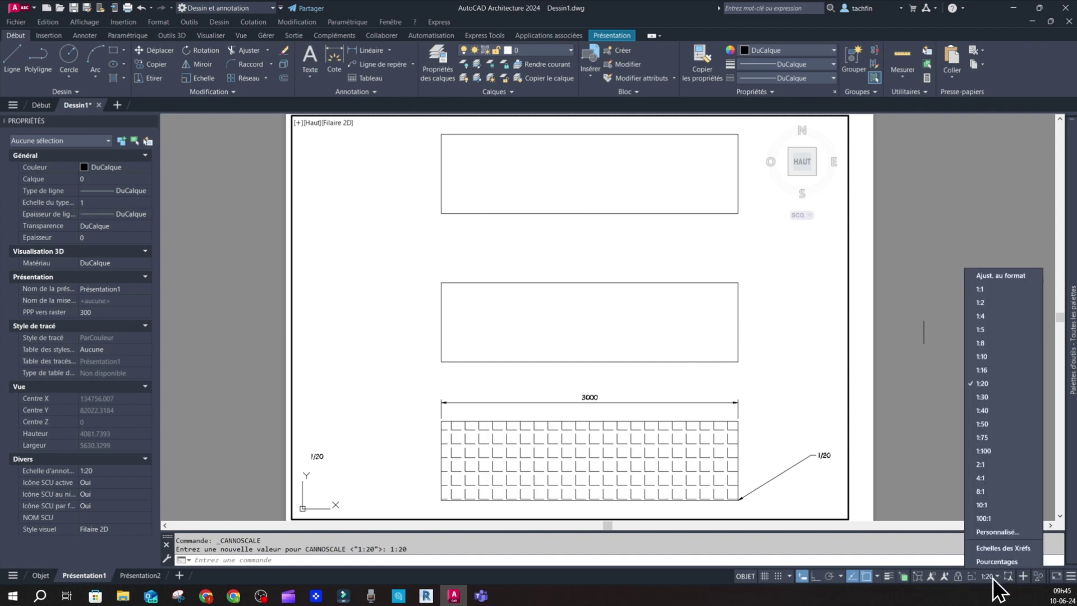
click(999, 424)
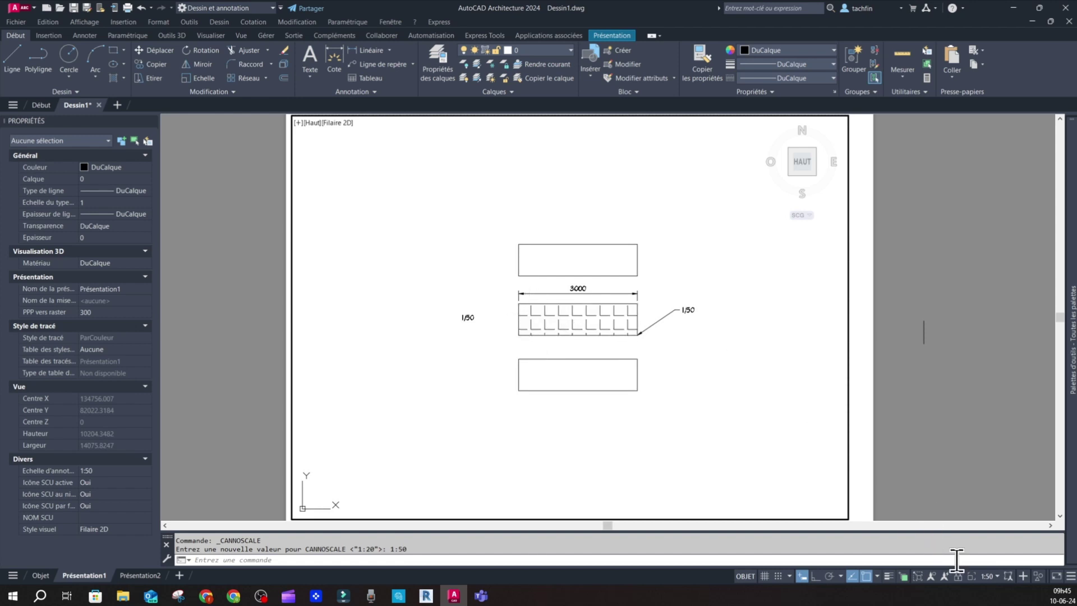
click(991, 577)
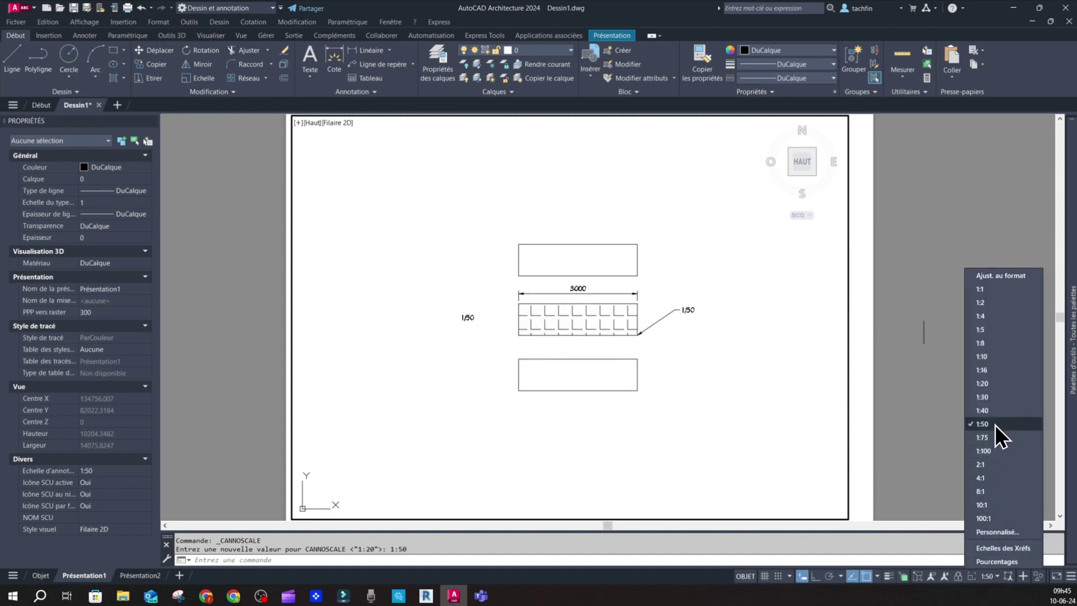
click(988, 452)
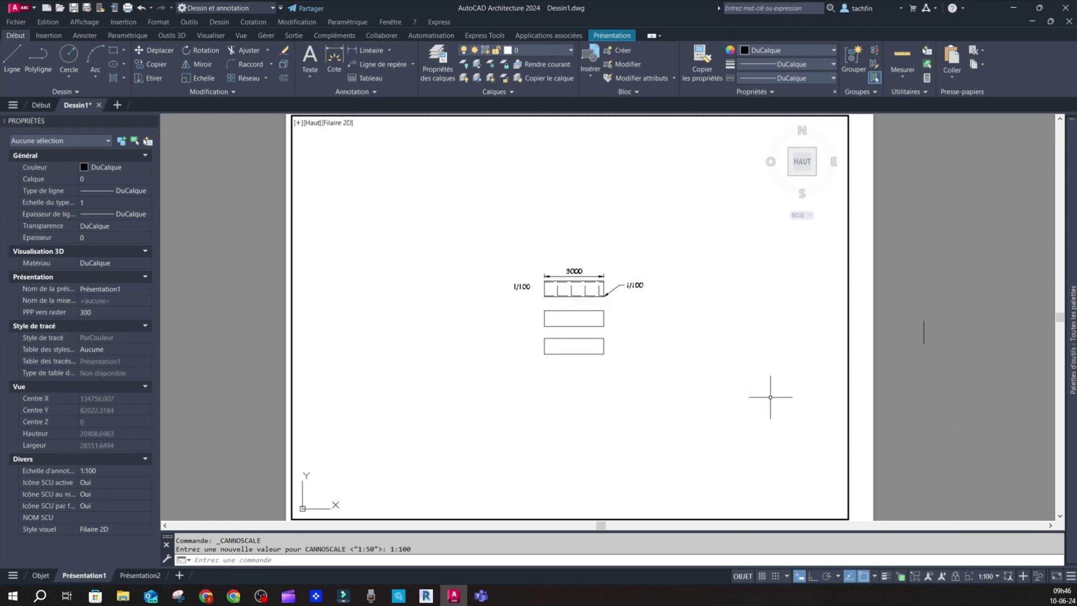
key(Escape)
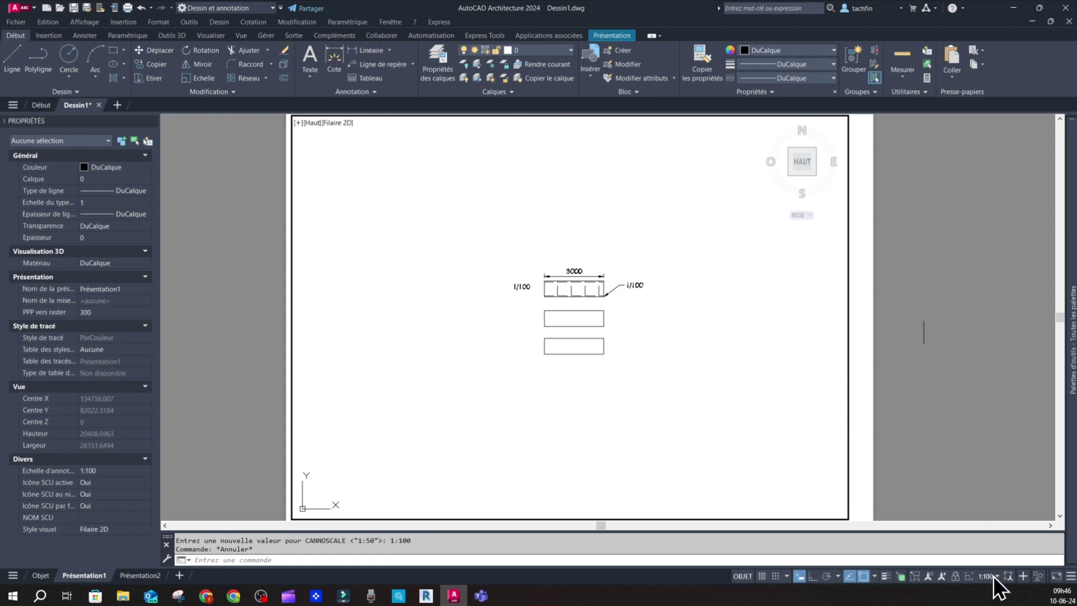
click(996, 577)
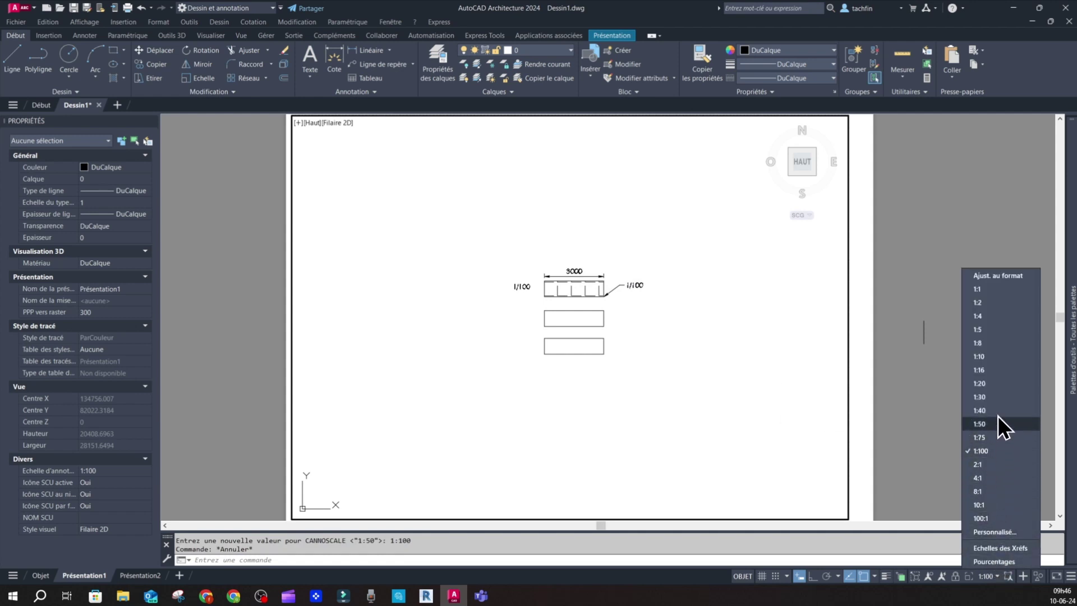
key(Escape)
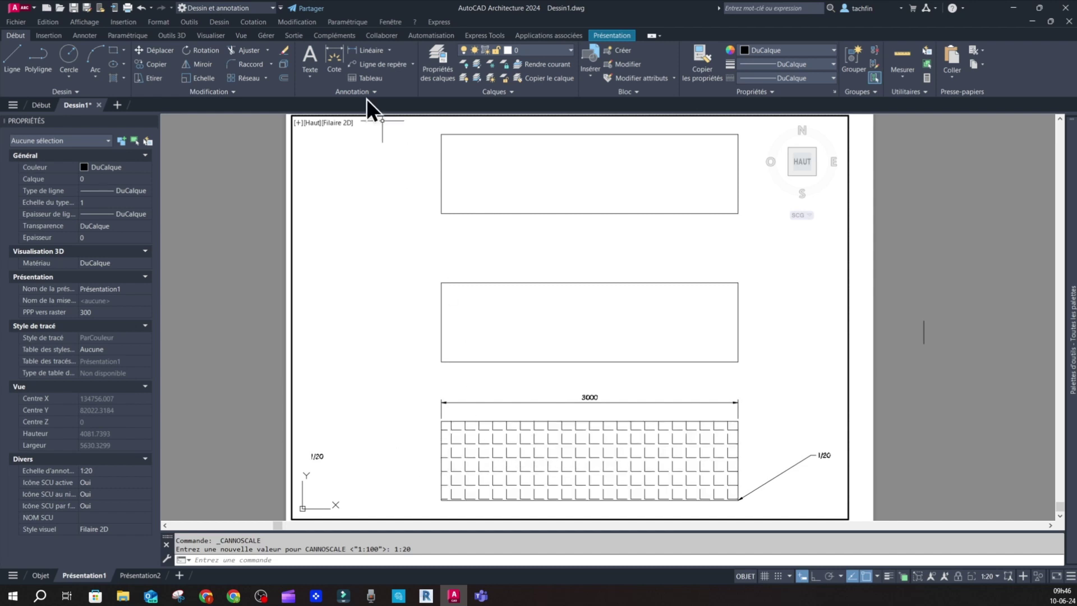
- On the paper sheet, draw a short diagonal line across one hatch cell of the 1:20 rectangle
double_click(918, 316)
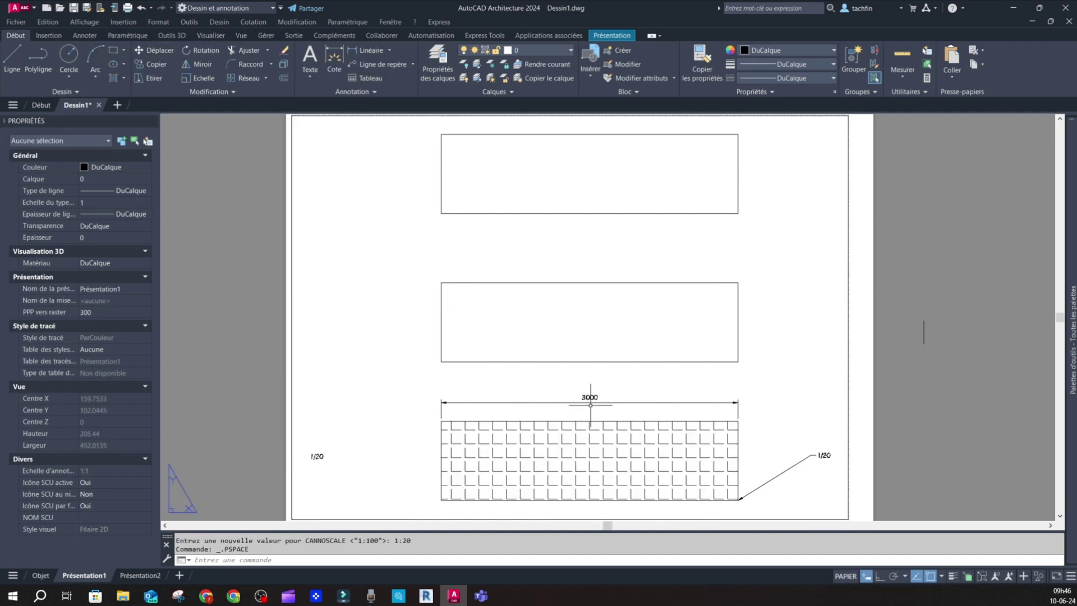
scroll(311, 331, down, 3)
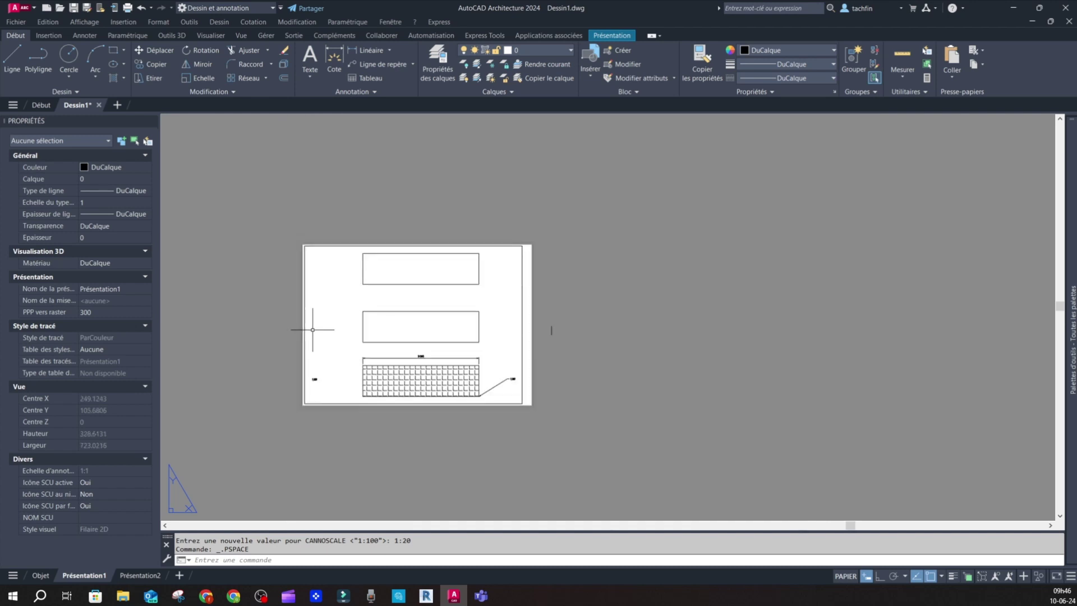
scroll(365, 385, up, 4)
scroll(417, 368, up, 3)
scroll(417, 366, down, 2)
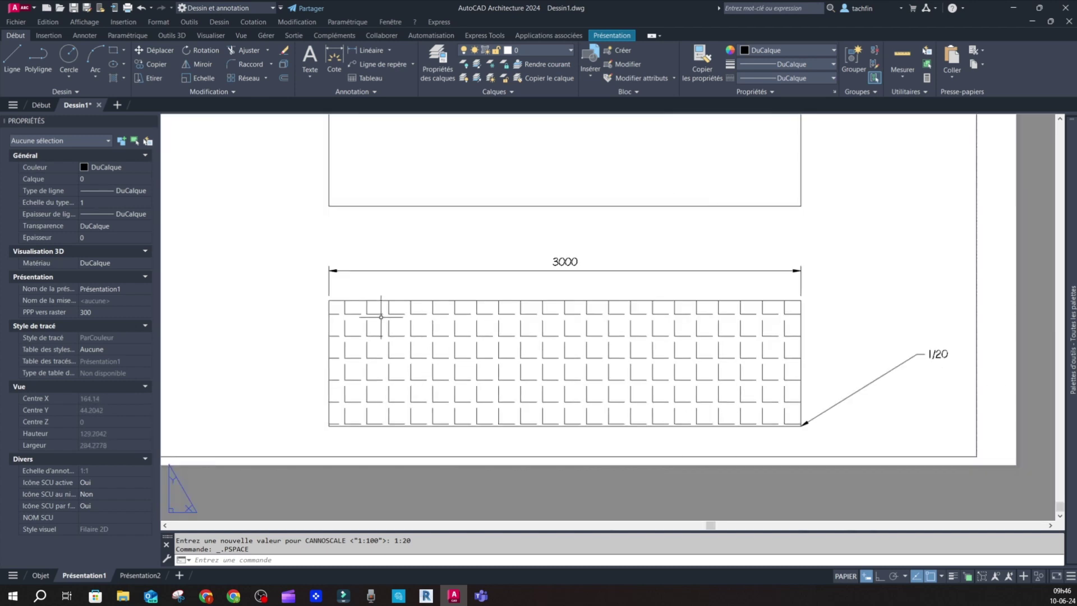
click(18, 53)
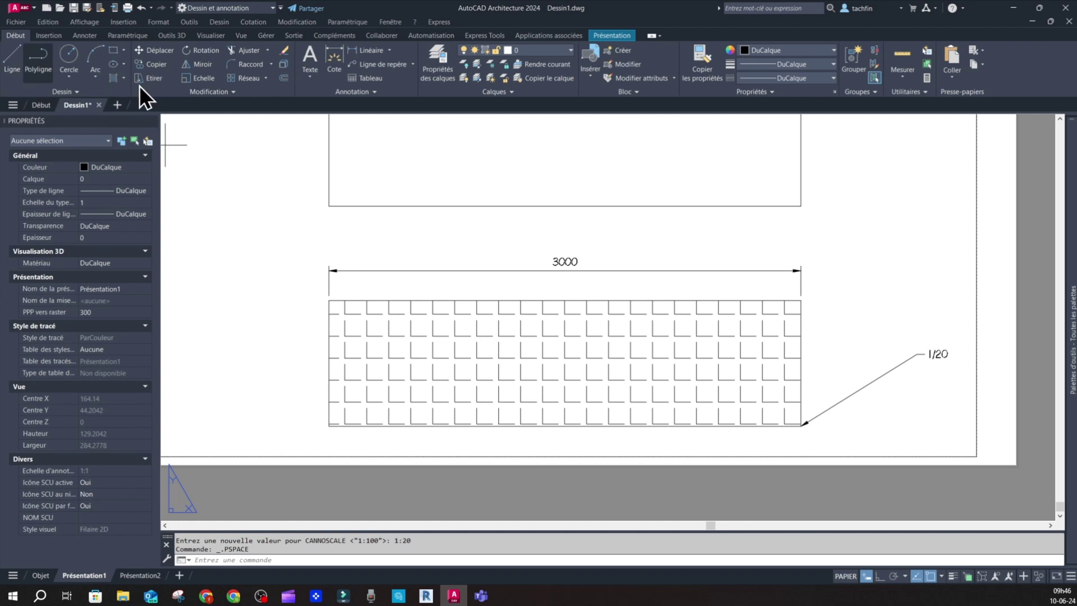
click(411, 314)
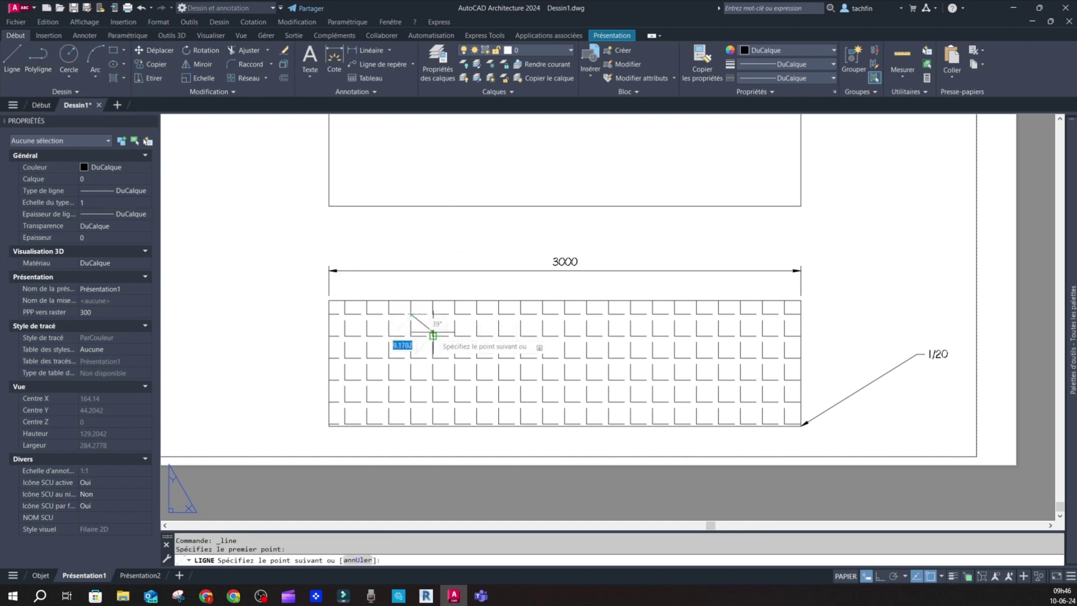
click(433, 336)
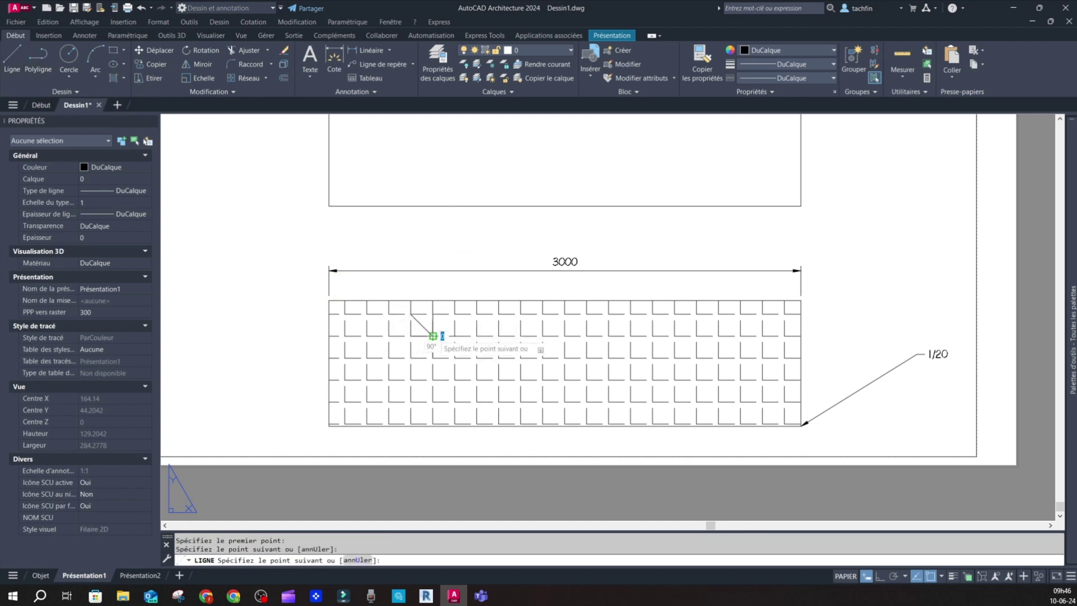
key(Escape)
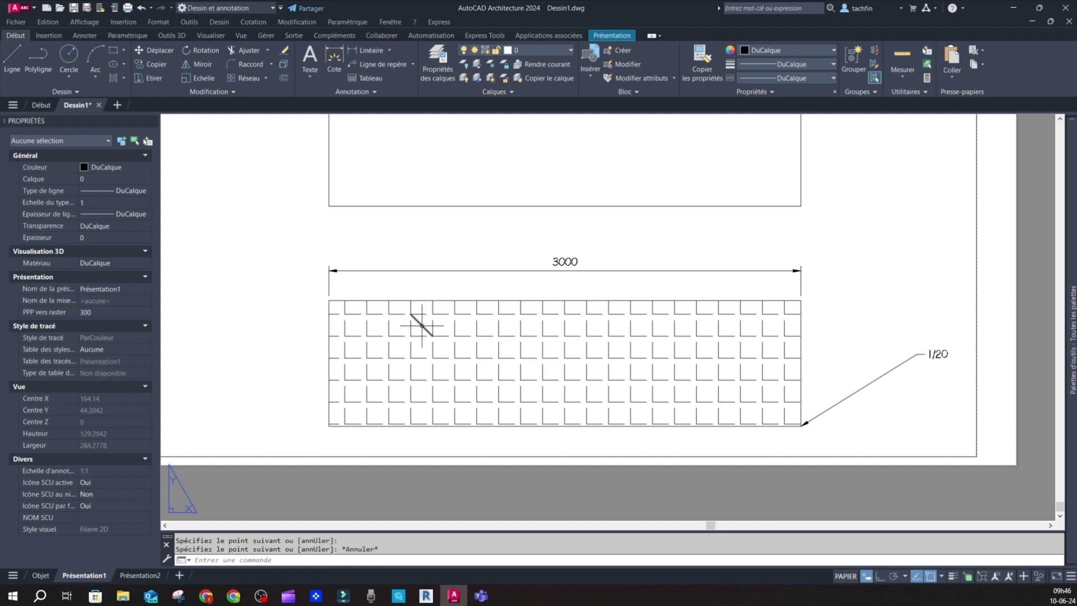
- Select the new diagonal line to check it, then go back inside the viewport
click(422, 326)
scroll(438, 415, down, 5)
scroll(430, 418, up, 4)
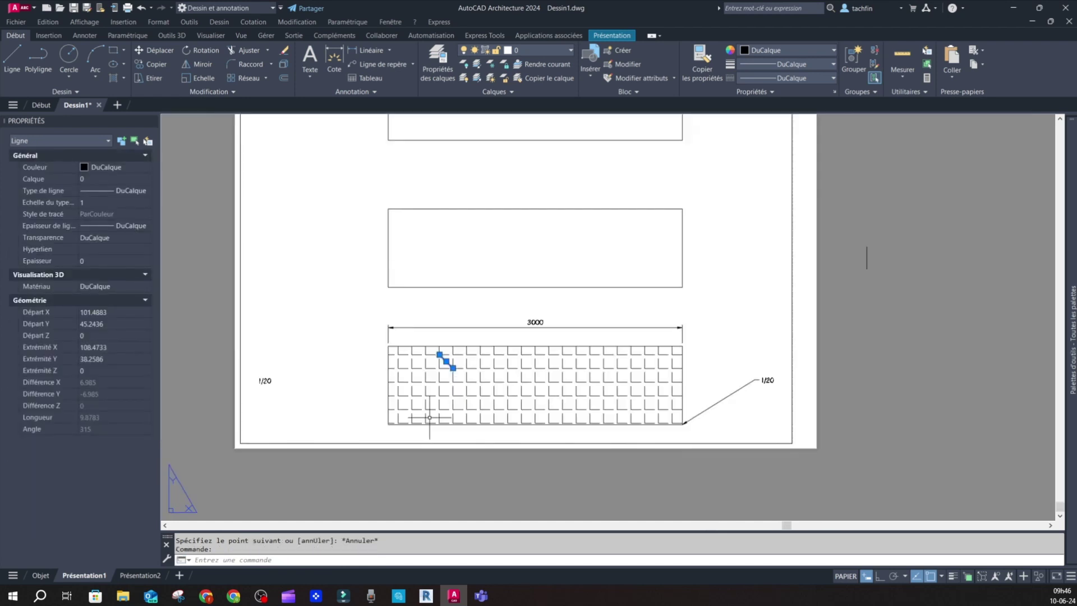
scroll(430, 418, up, 2)
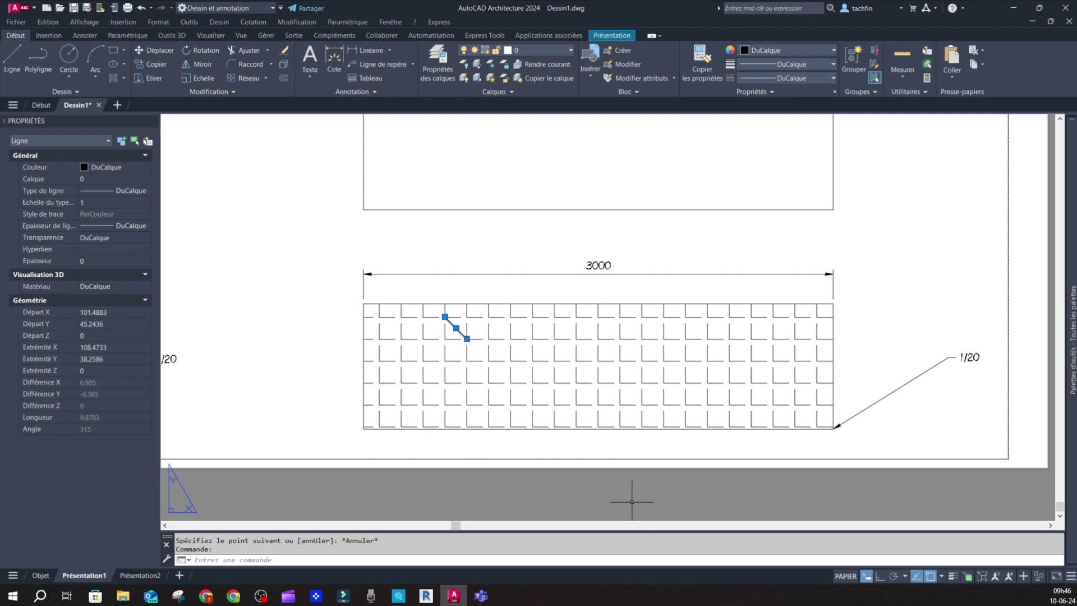
key(Escape)
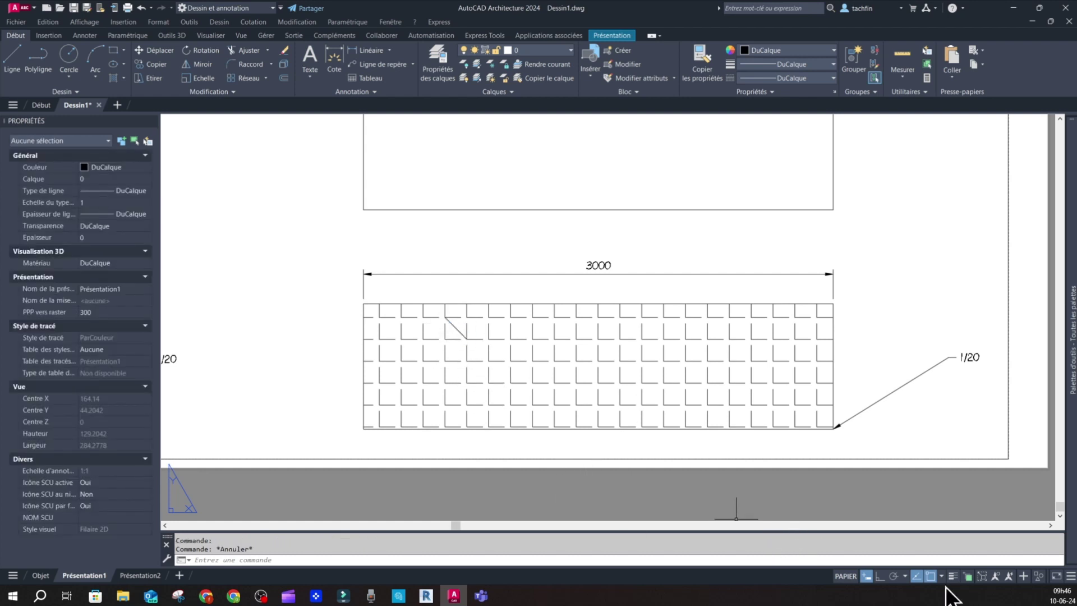
double_click(956, 267)
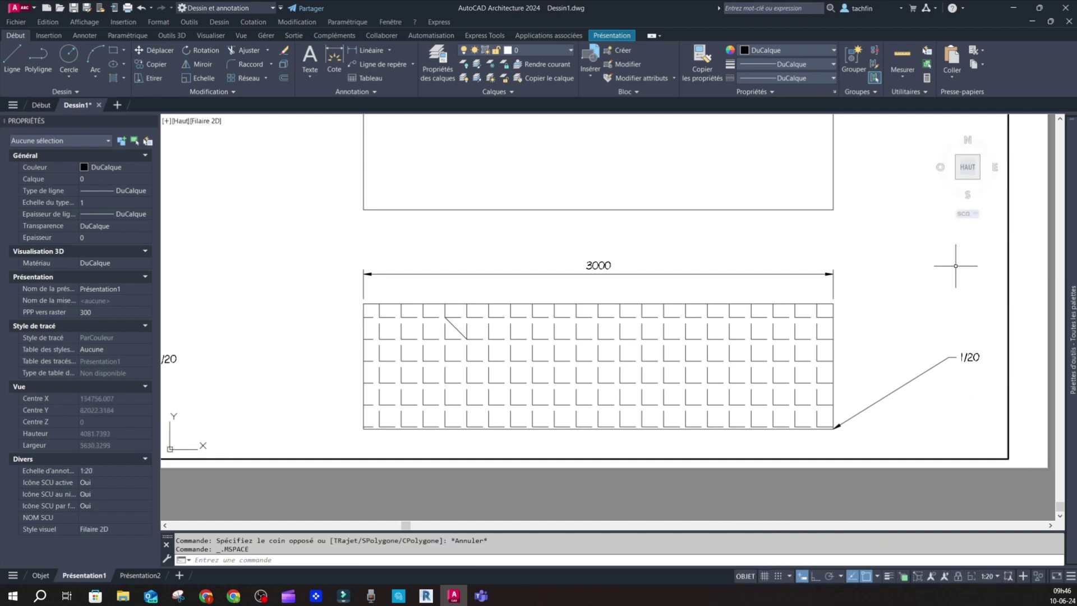
- Change the viewport scale to 1:50 and return to the paper sheet
click(991, 577)
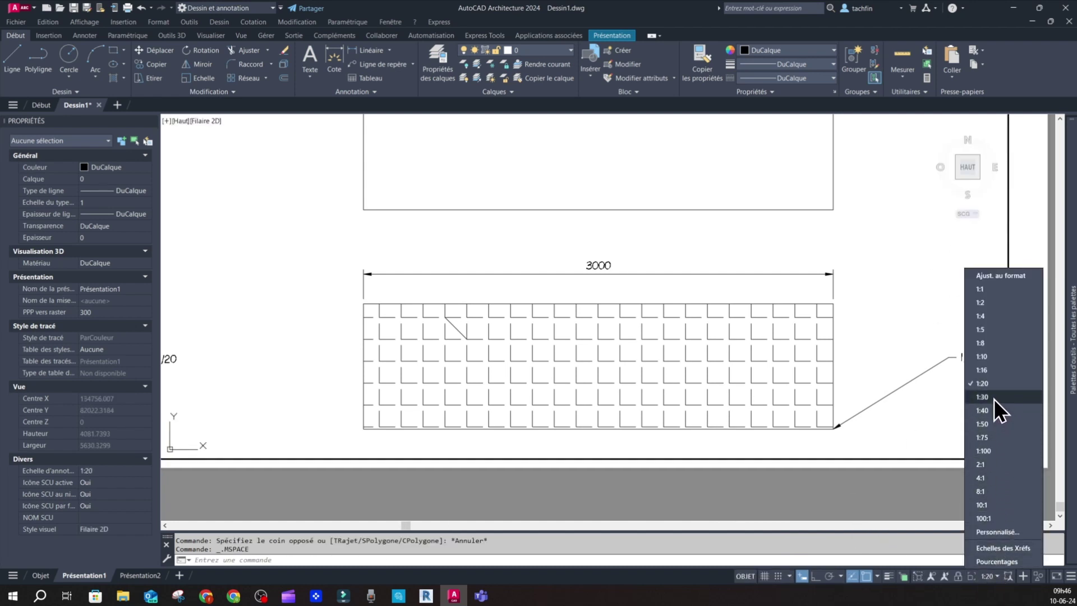
click(989, 428)
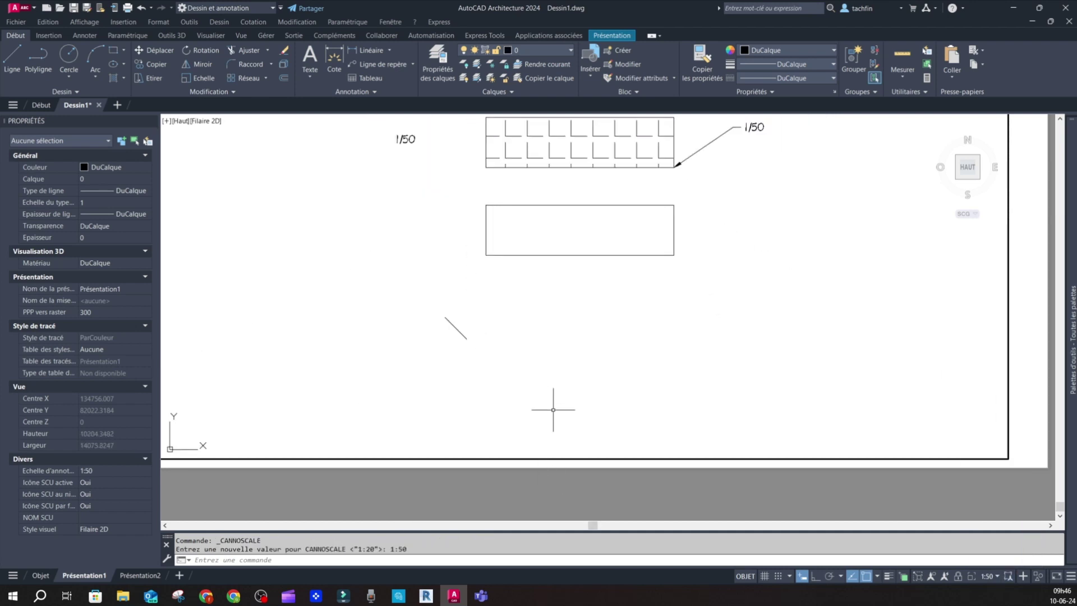
double_click(716, 501)
click(715, 488)
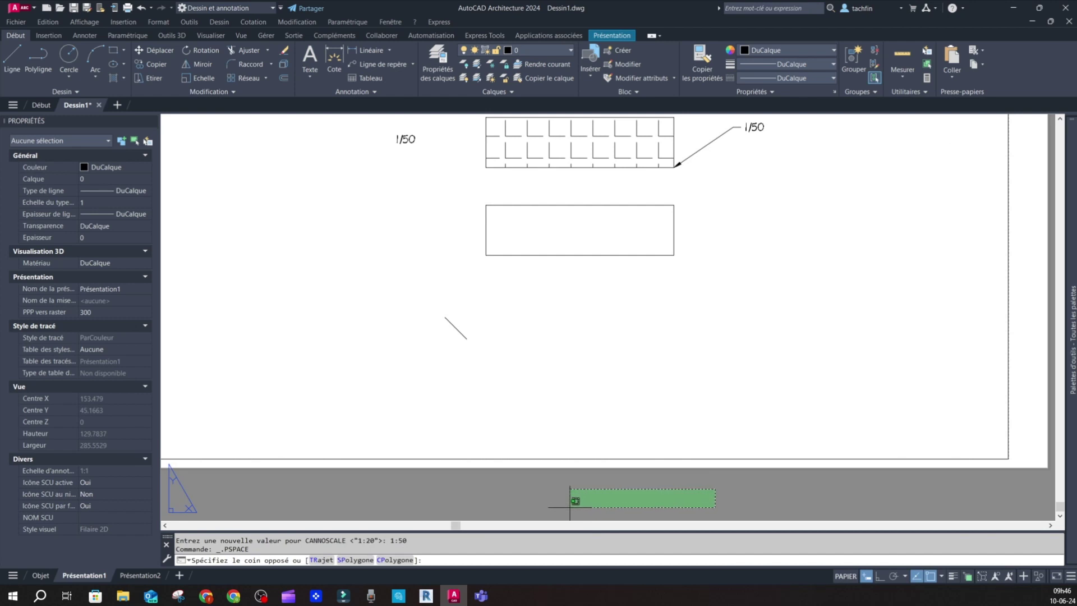
click(570, 505)
- Copy the diagonal line from its endpoint into the 1:50 hatched rectangle
click(453, 324)
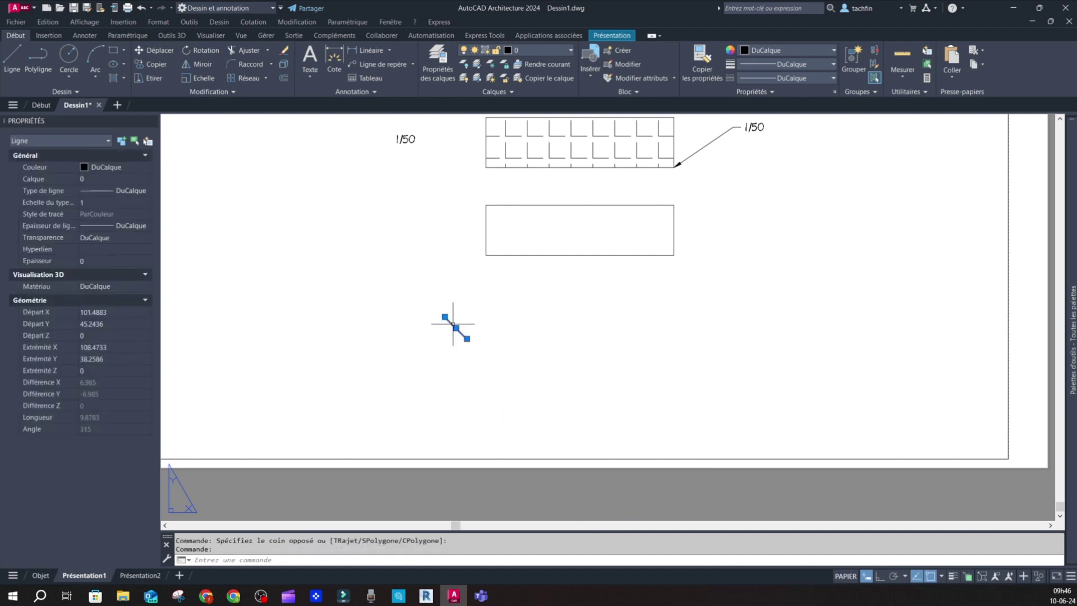
click(151, 65)
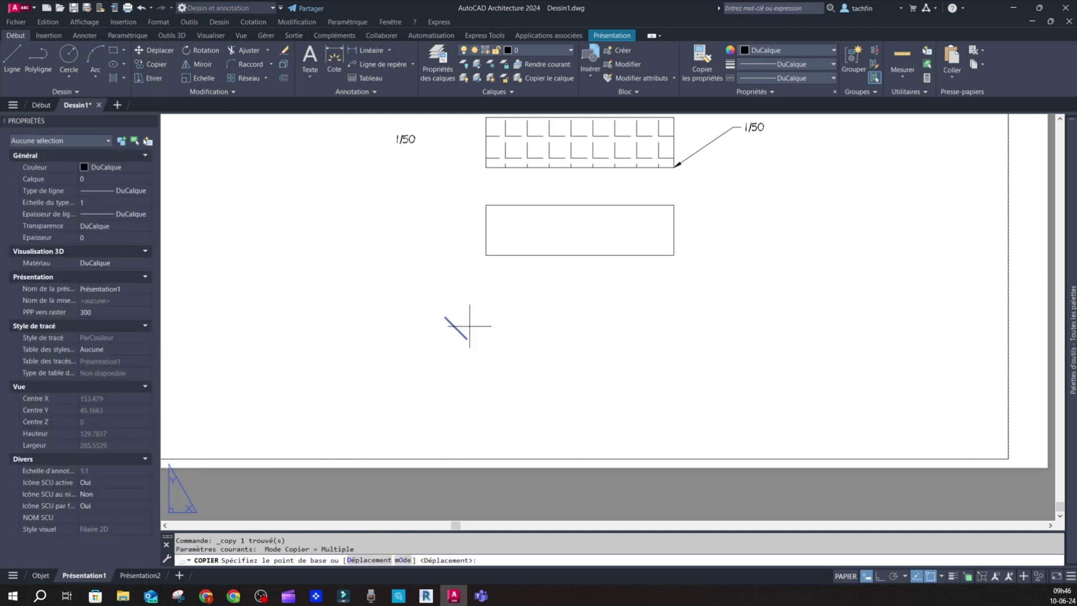
click(445, 317)
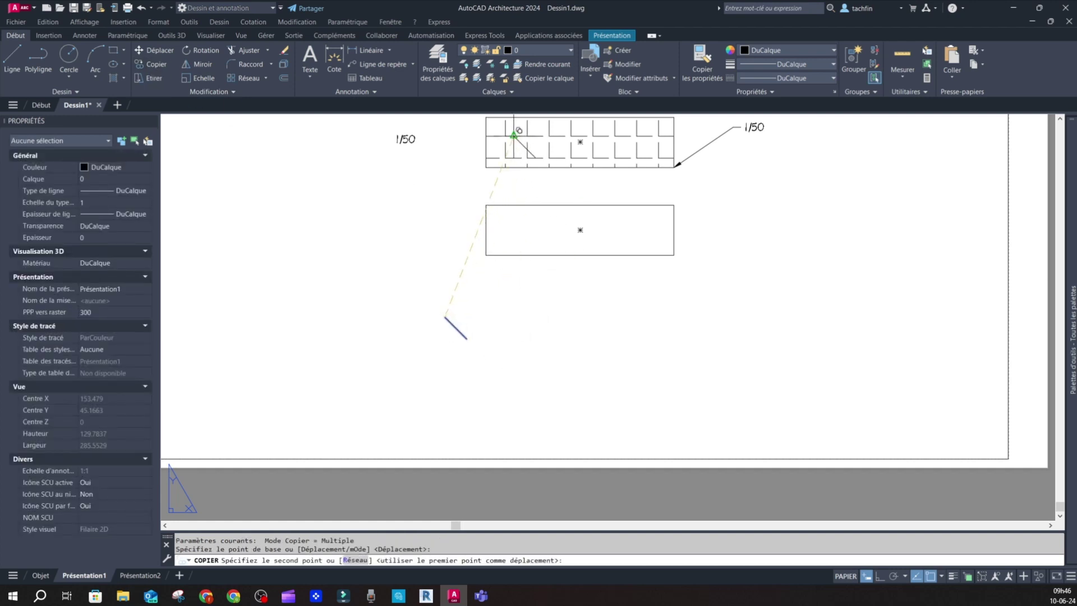
click(507, 136)
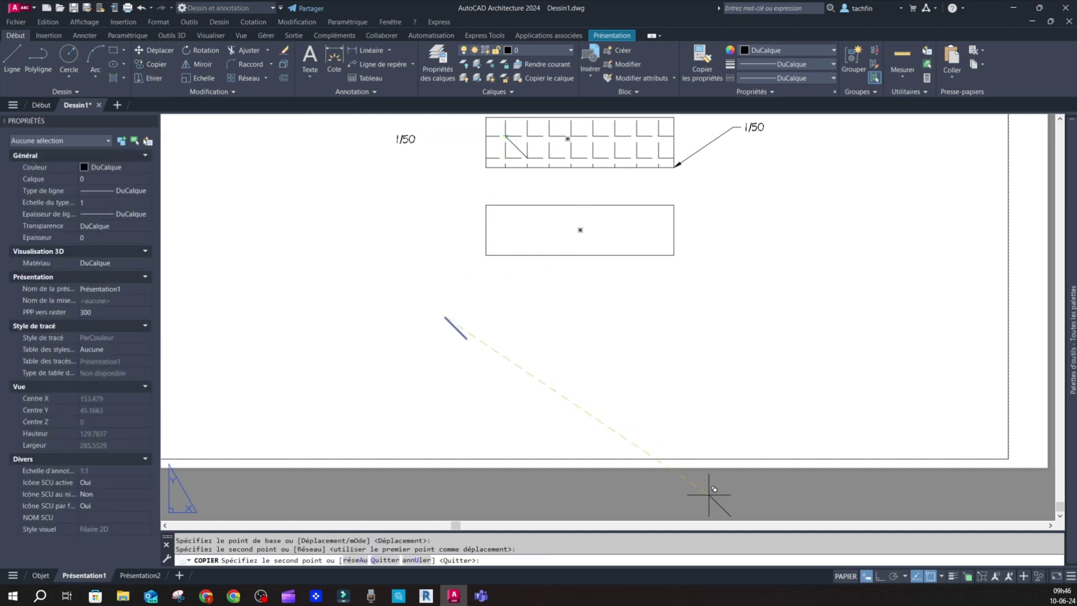
key(Escape)
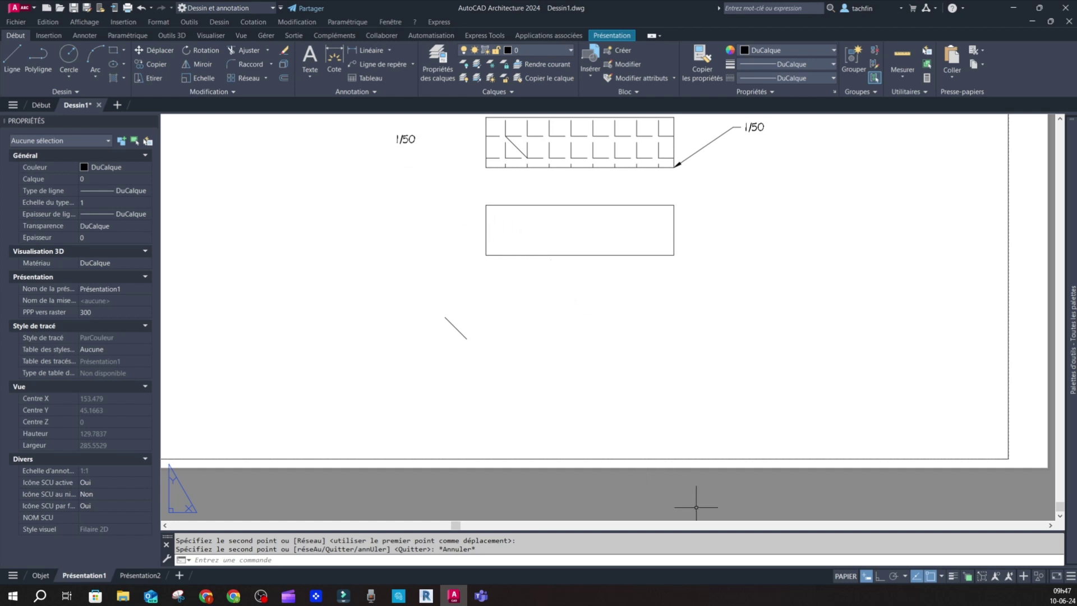
scroll(730, 494, down, 5)
scroll(730, 471, up, 3)
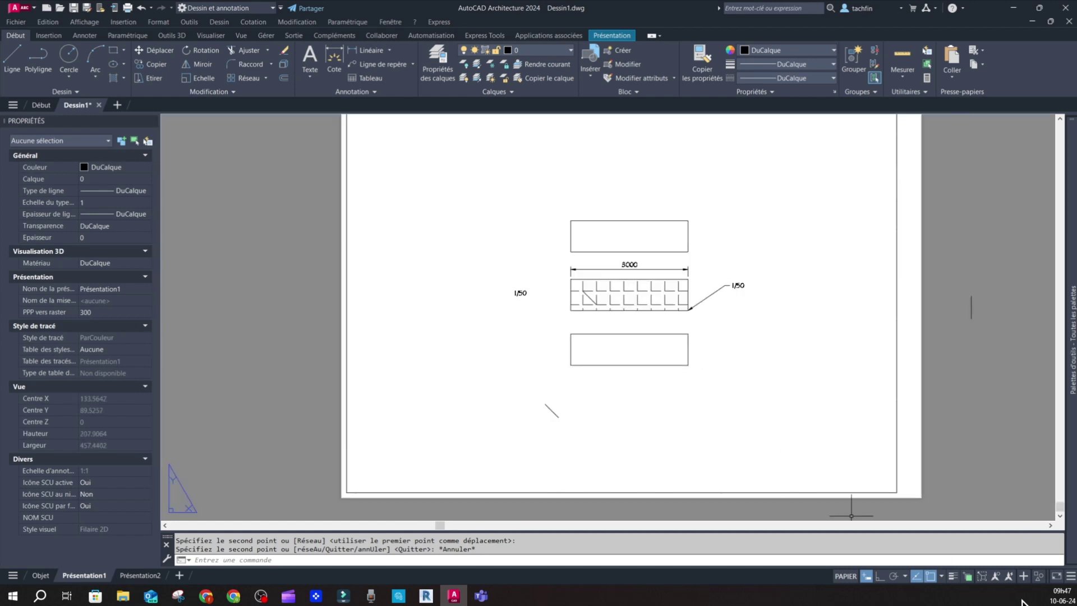
- Re-enter the viewport and set its scale to 1:100
click(842, 344)
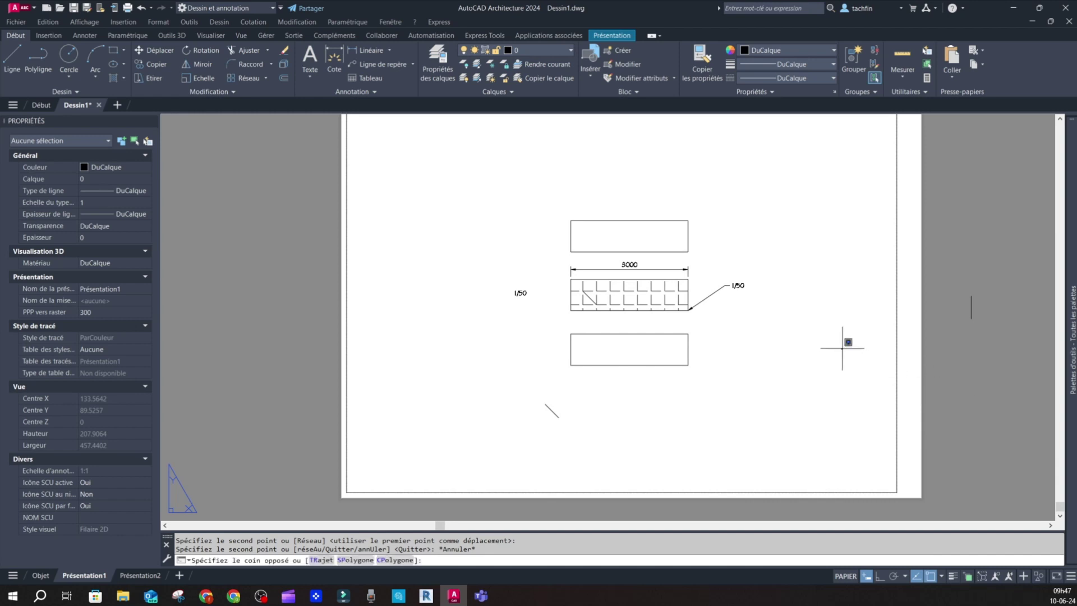
double_click(817, 356)
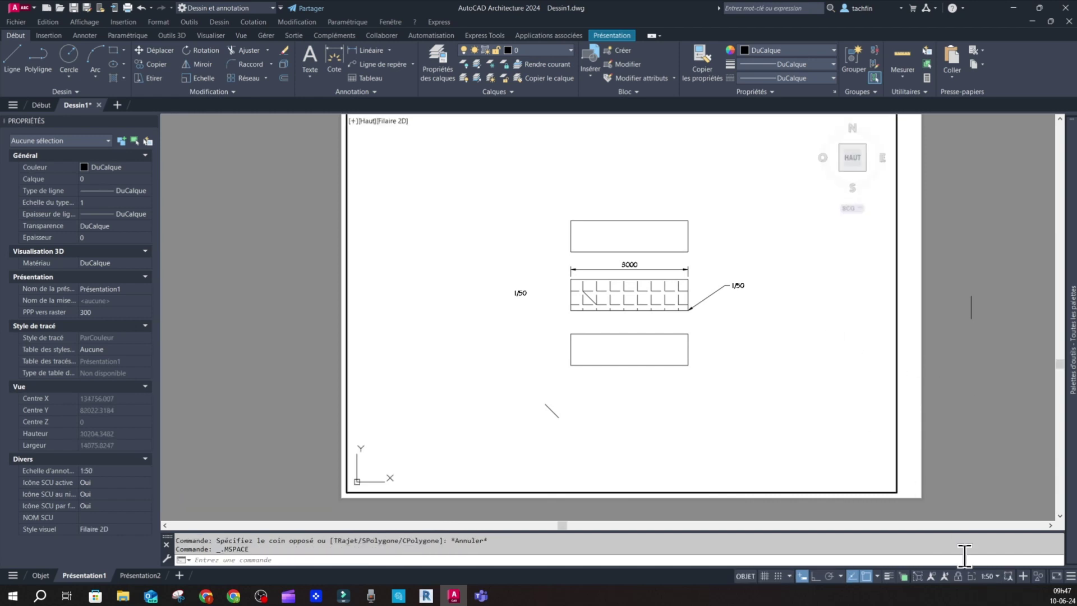
click(992, 578)
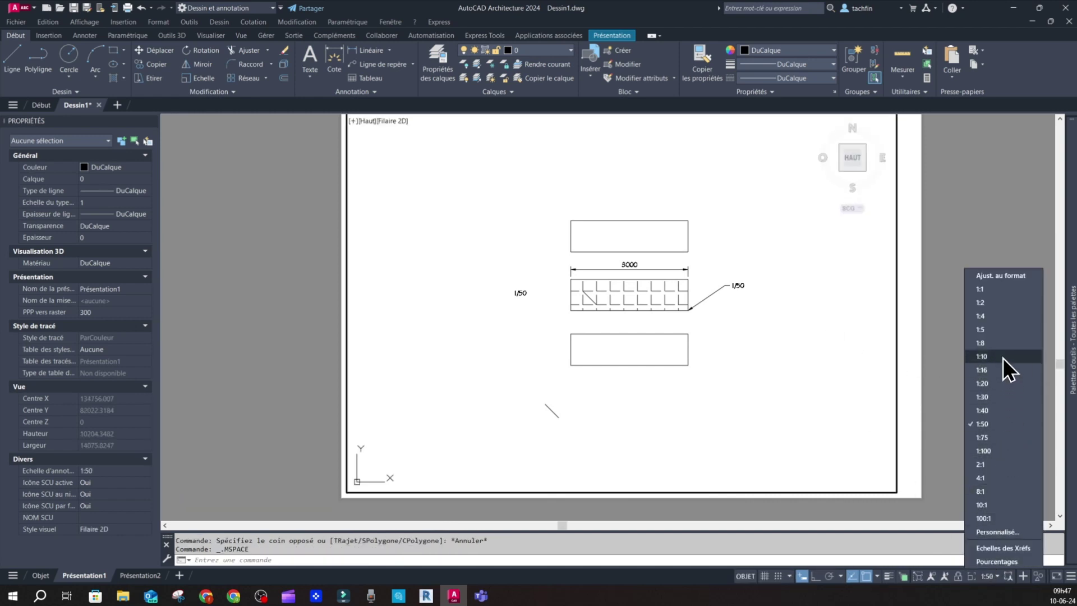
click(987, 452)
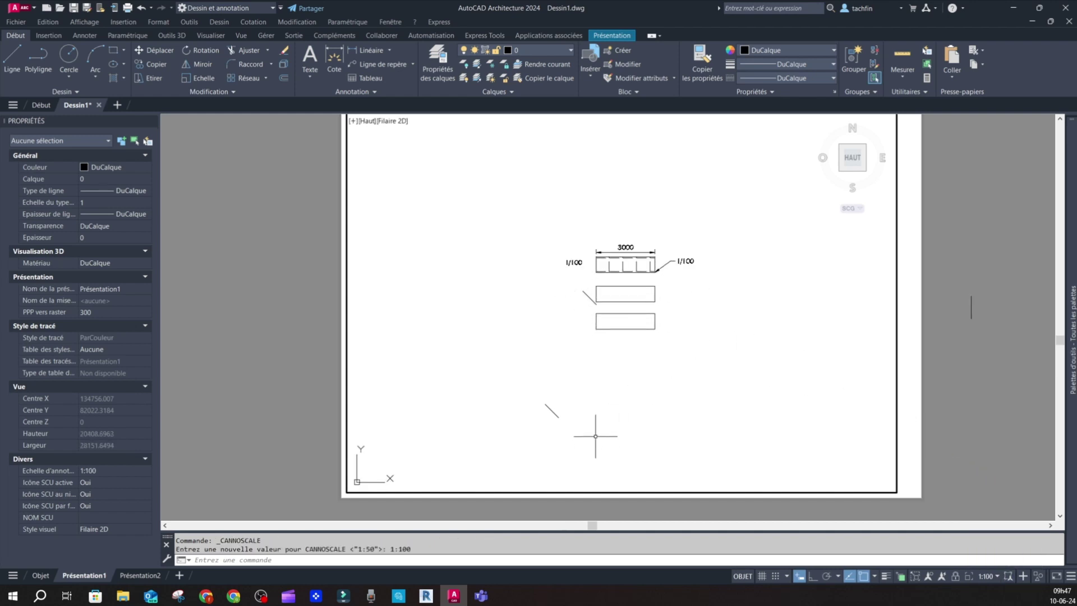
click(553, 410)
click(550, 412)
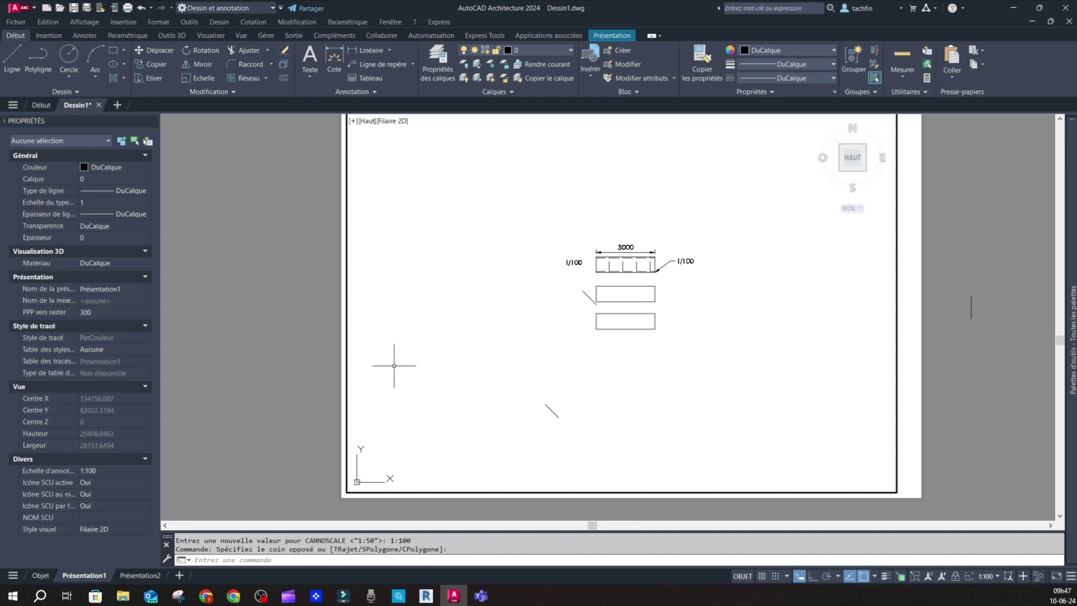
click(553, 411)
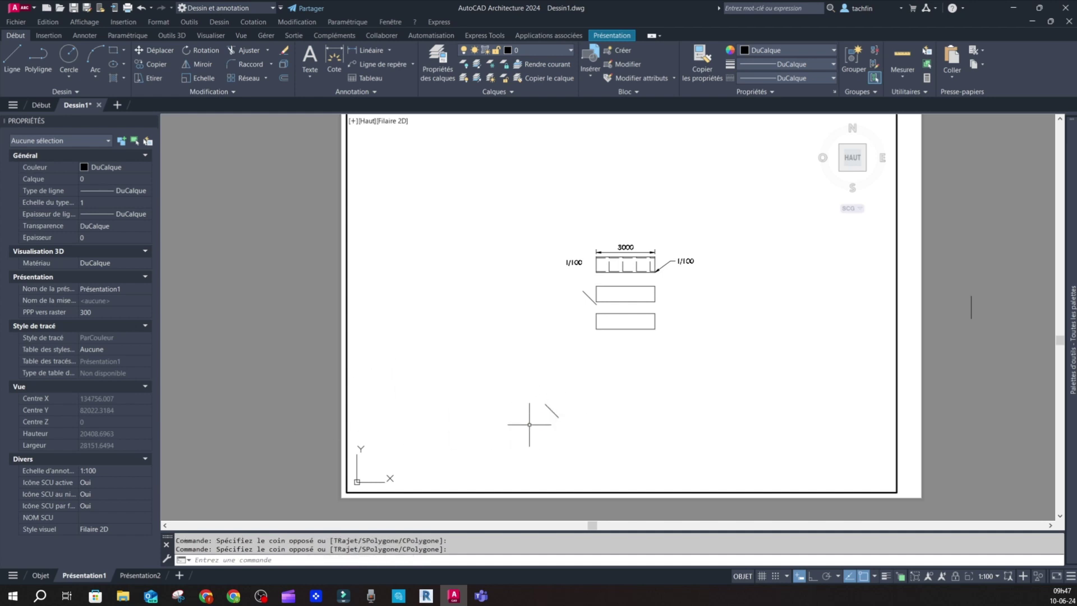
- On paper space, copy the small diagonal line from its end to the top rectangle's corner
double_click(252, 380)
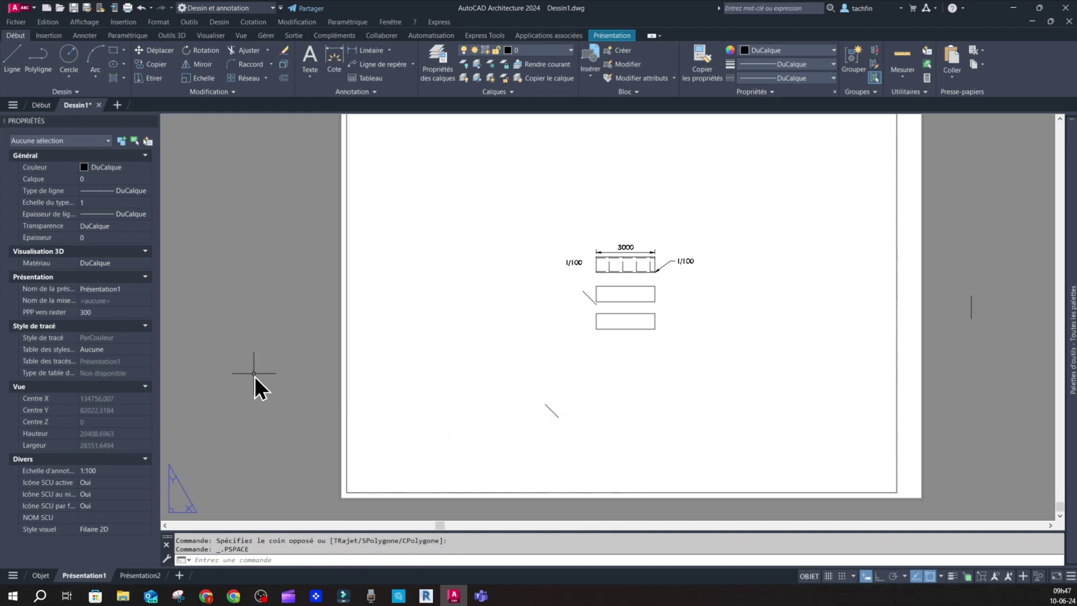
click(552, 410)
click(163, 66)
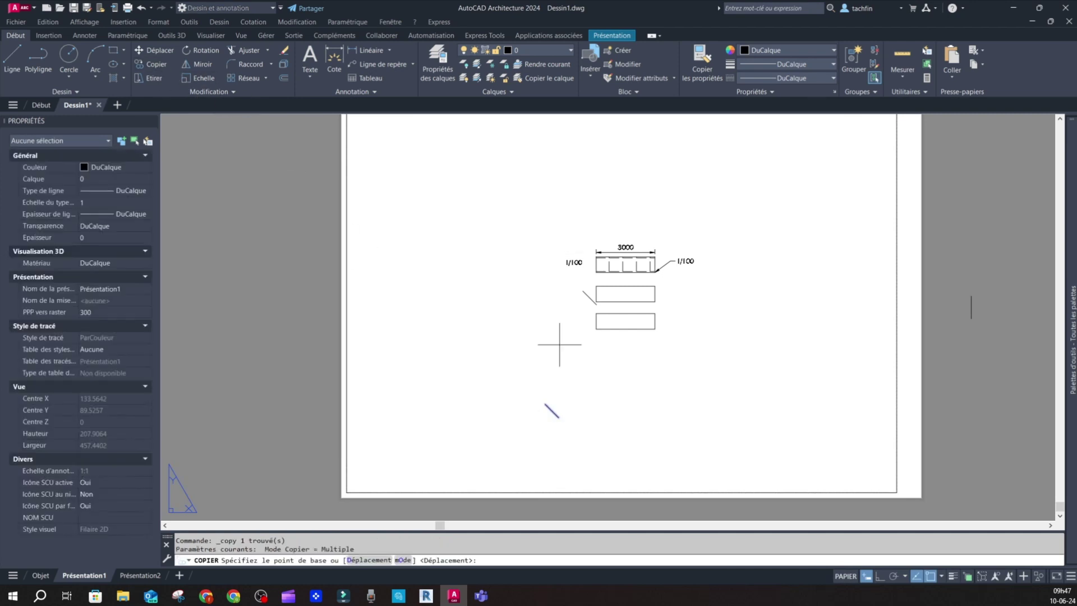
click(547, 403)
scroll(639, 228, up, 5)
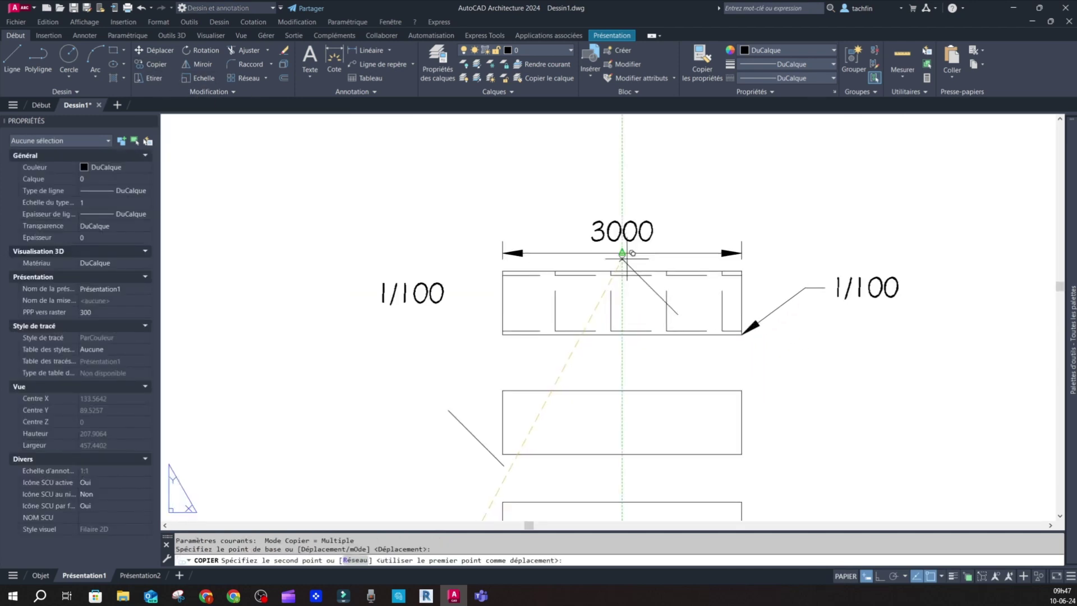
scroll(620, 253, up, 2)
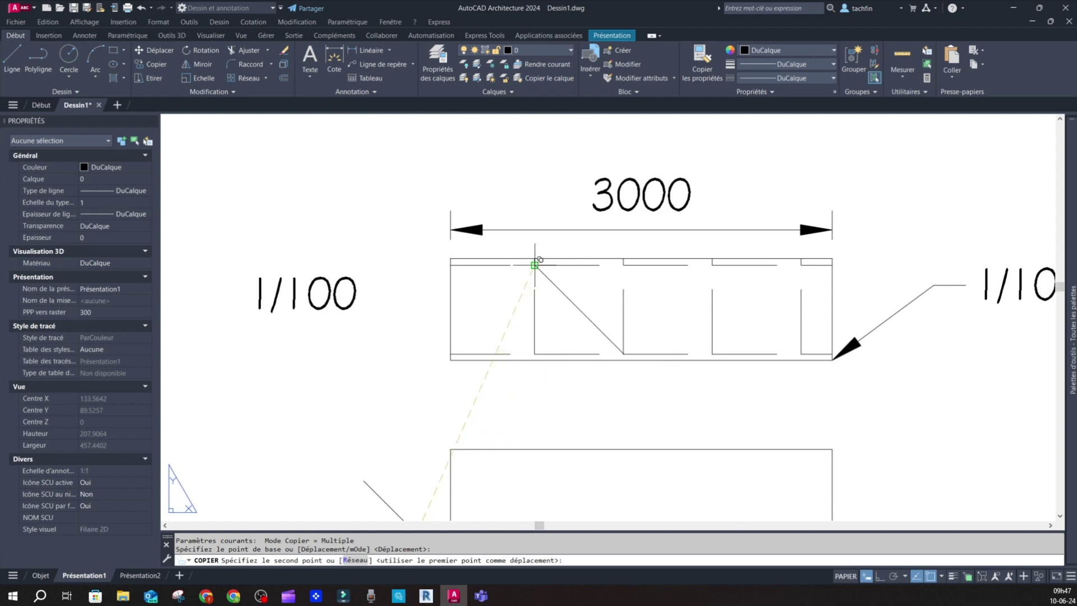
click(536, 265)
key(Escape)
scroll(565, 187, down, 6)
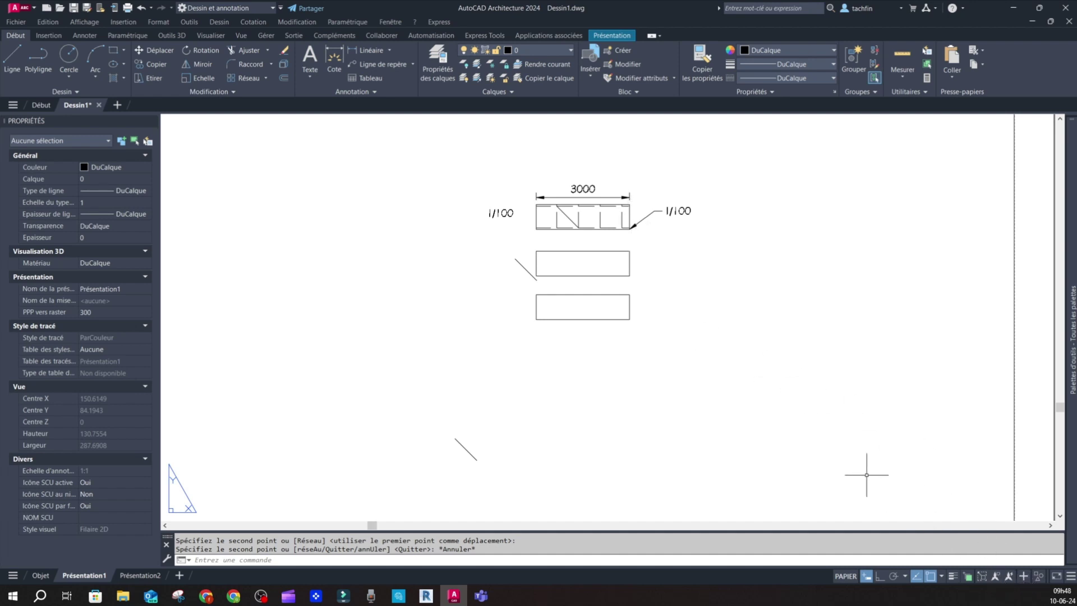
scroll(480, 263, down, 6)
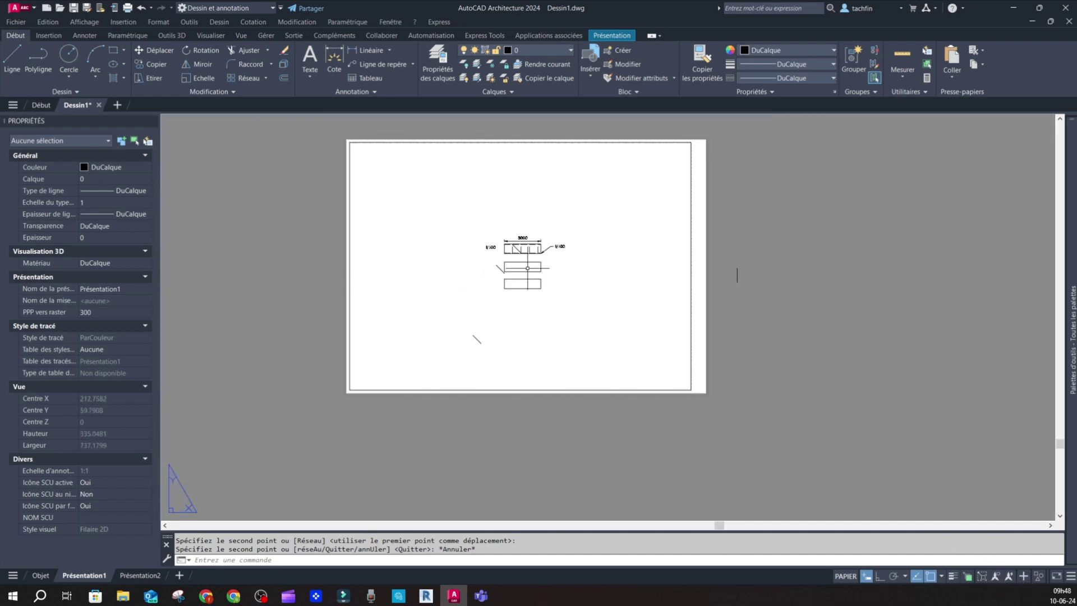
- Inside the viewport, enable annotations at all scales (ANNOALLVISIBLE=1) and keep the scale at 1:100
scroll(525, 268, up, 4)
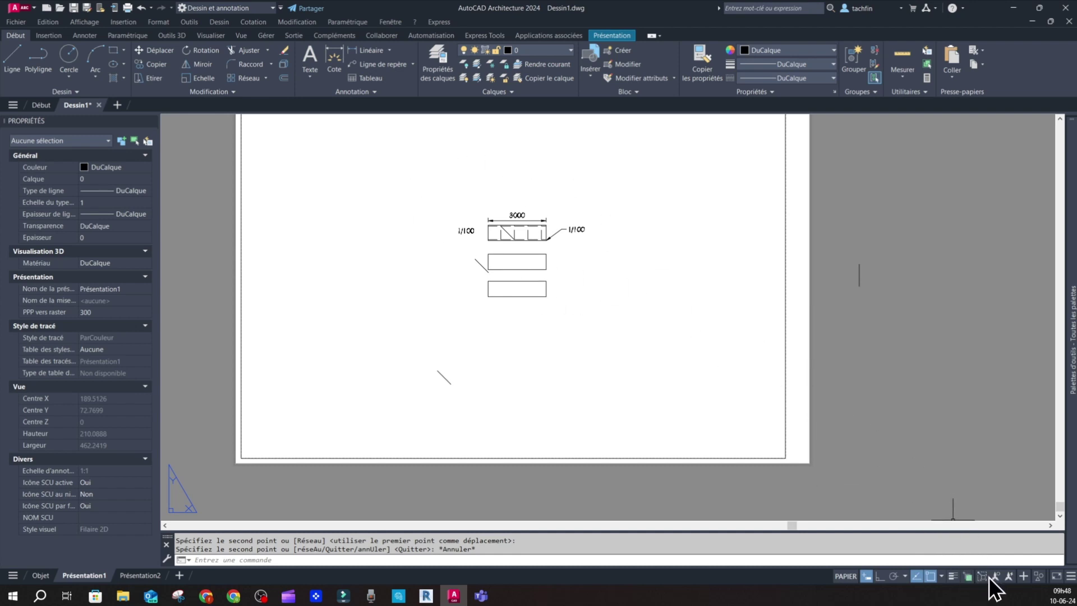
double_click(710, 315)
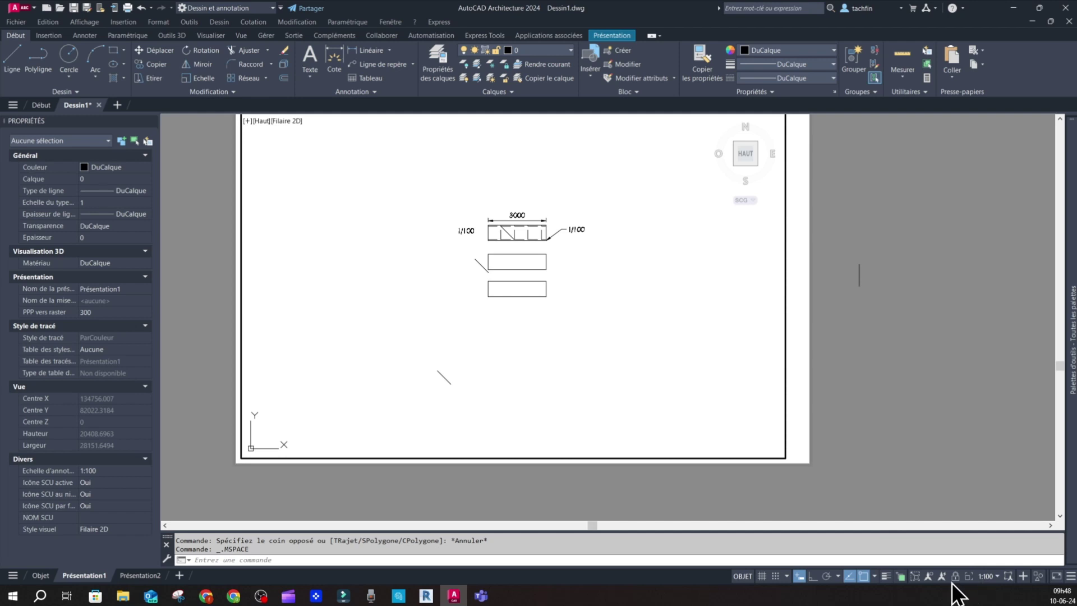
click(928, 582)
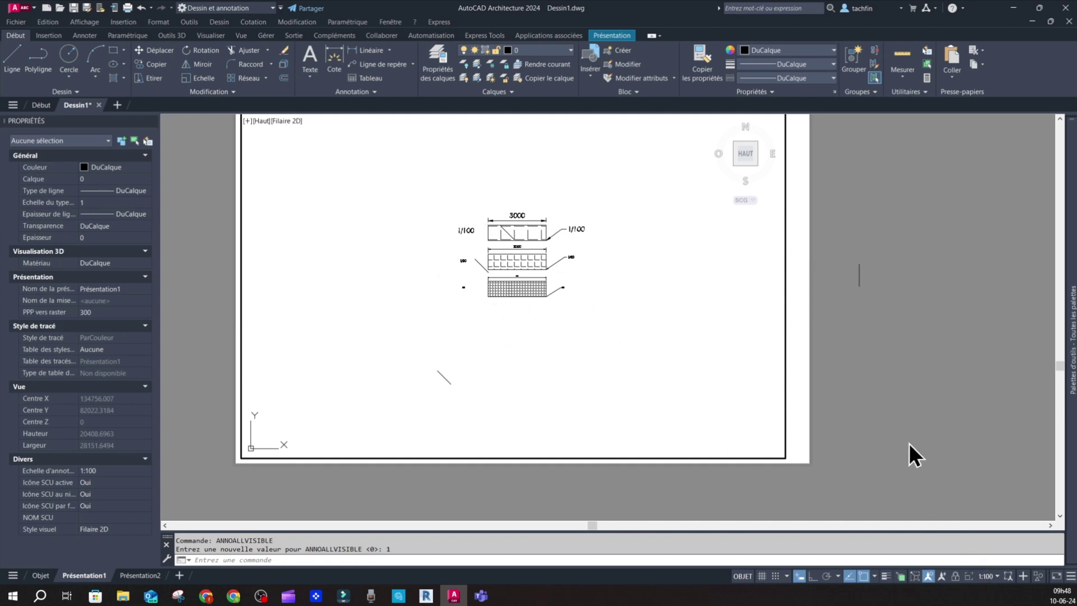
click(994, 580)
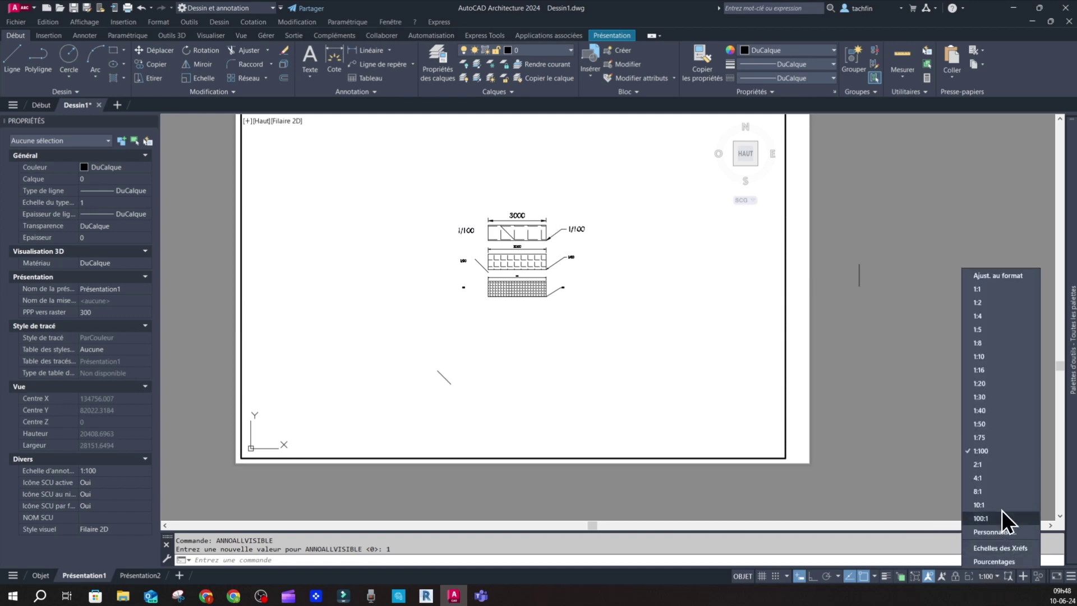
click(999, 456)
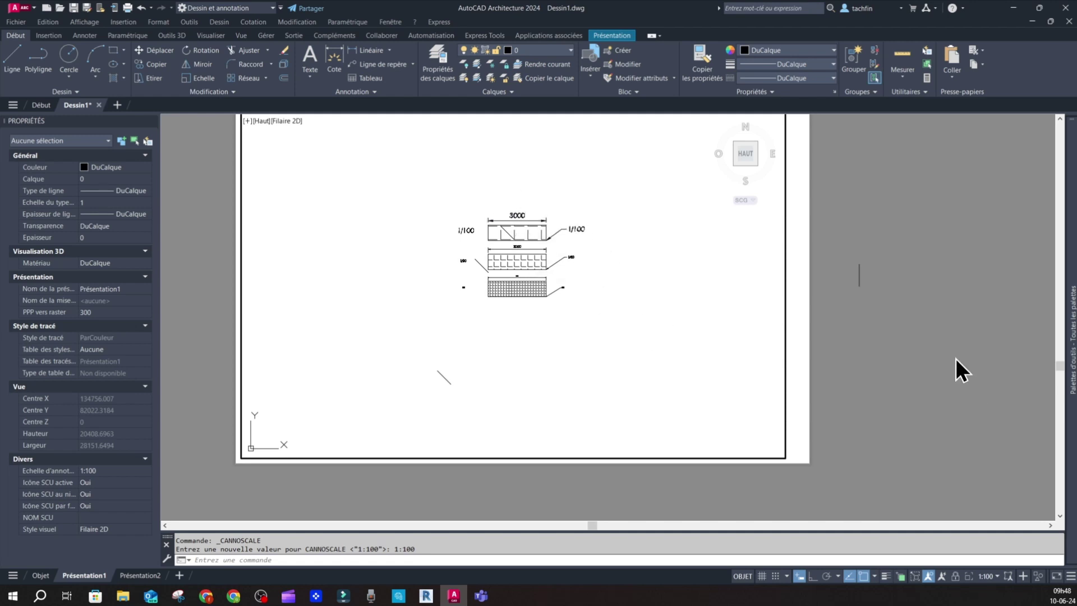
- Delete the stray short line from the Présentation1 sheet, then switch to model space
double_click(934, 361)
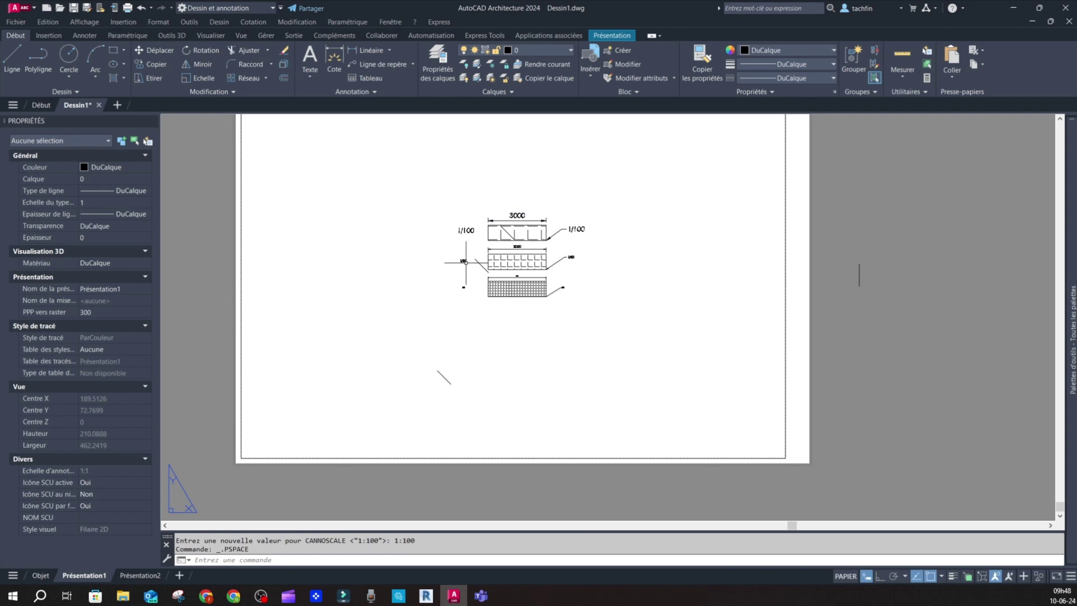
scroll(516, 251, up, 2)
scroll(526, 243, up, 2)
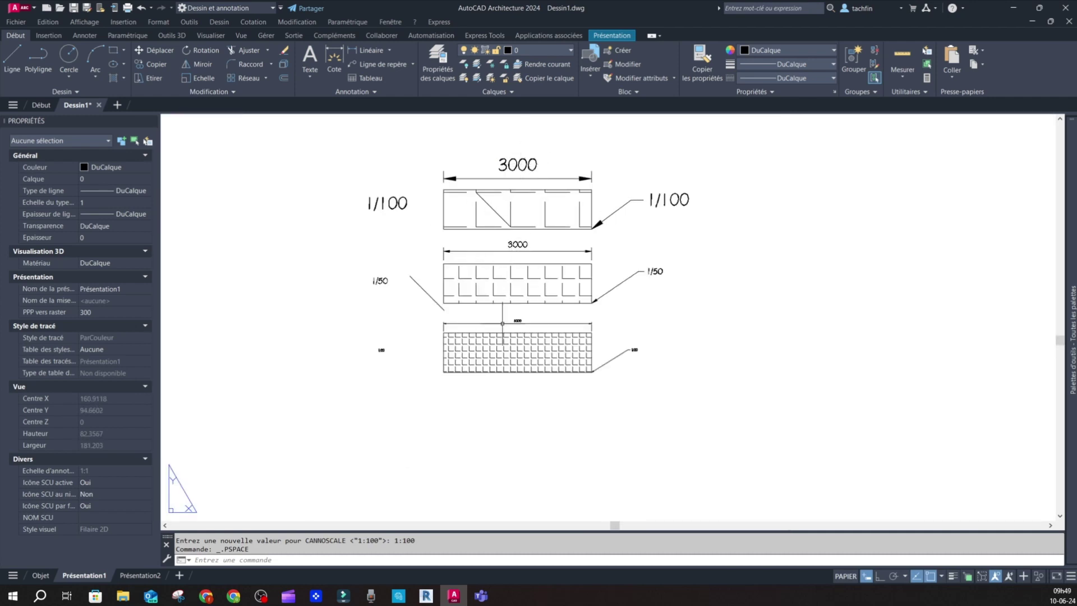
scroll(437, 338, down, 3)
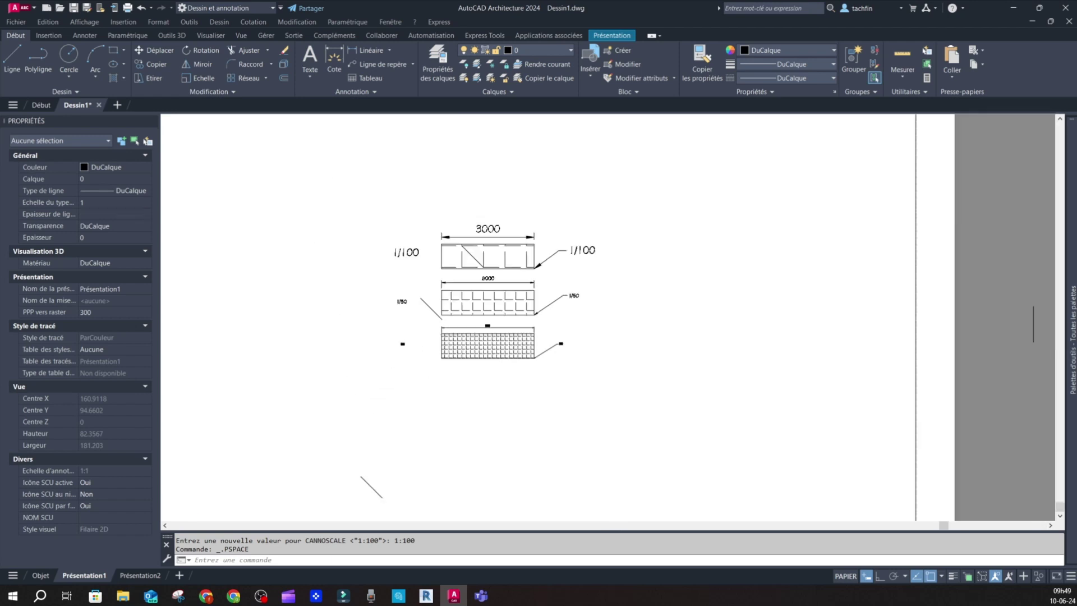
scroll(437, 338, down, 1)
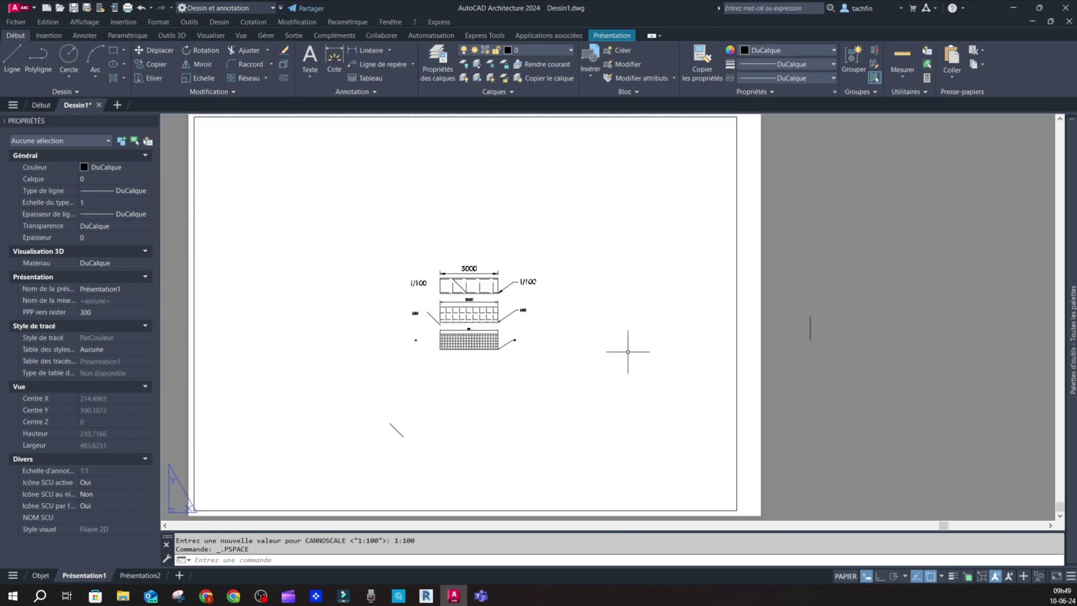
click(864, 300)
click(803, 362)
key(Delete)
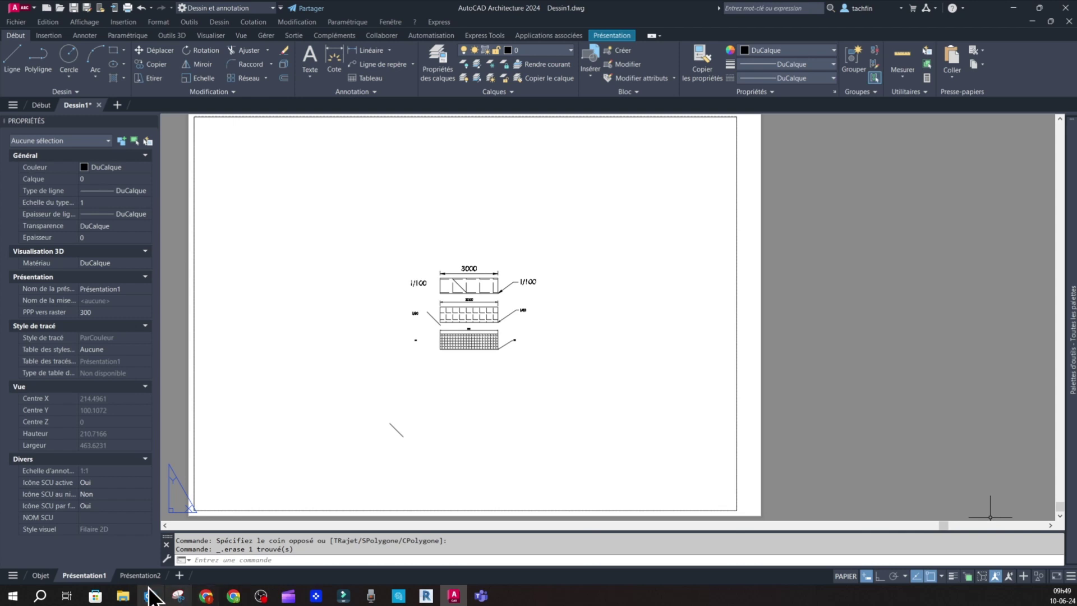
click(40, 576)
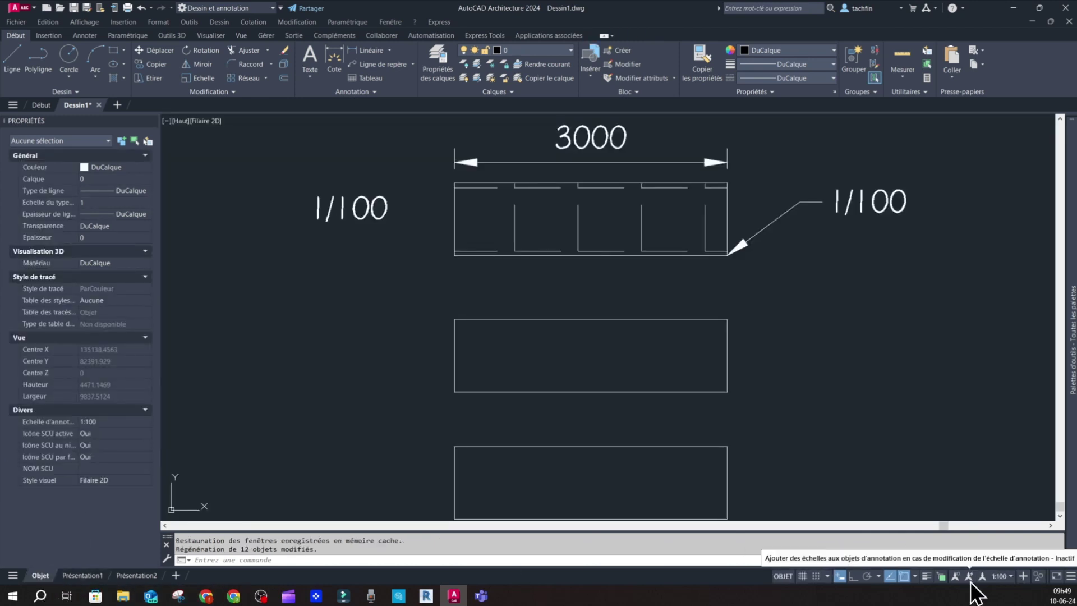